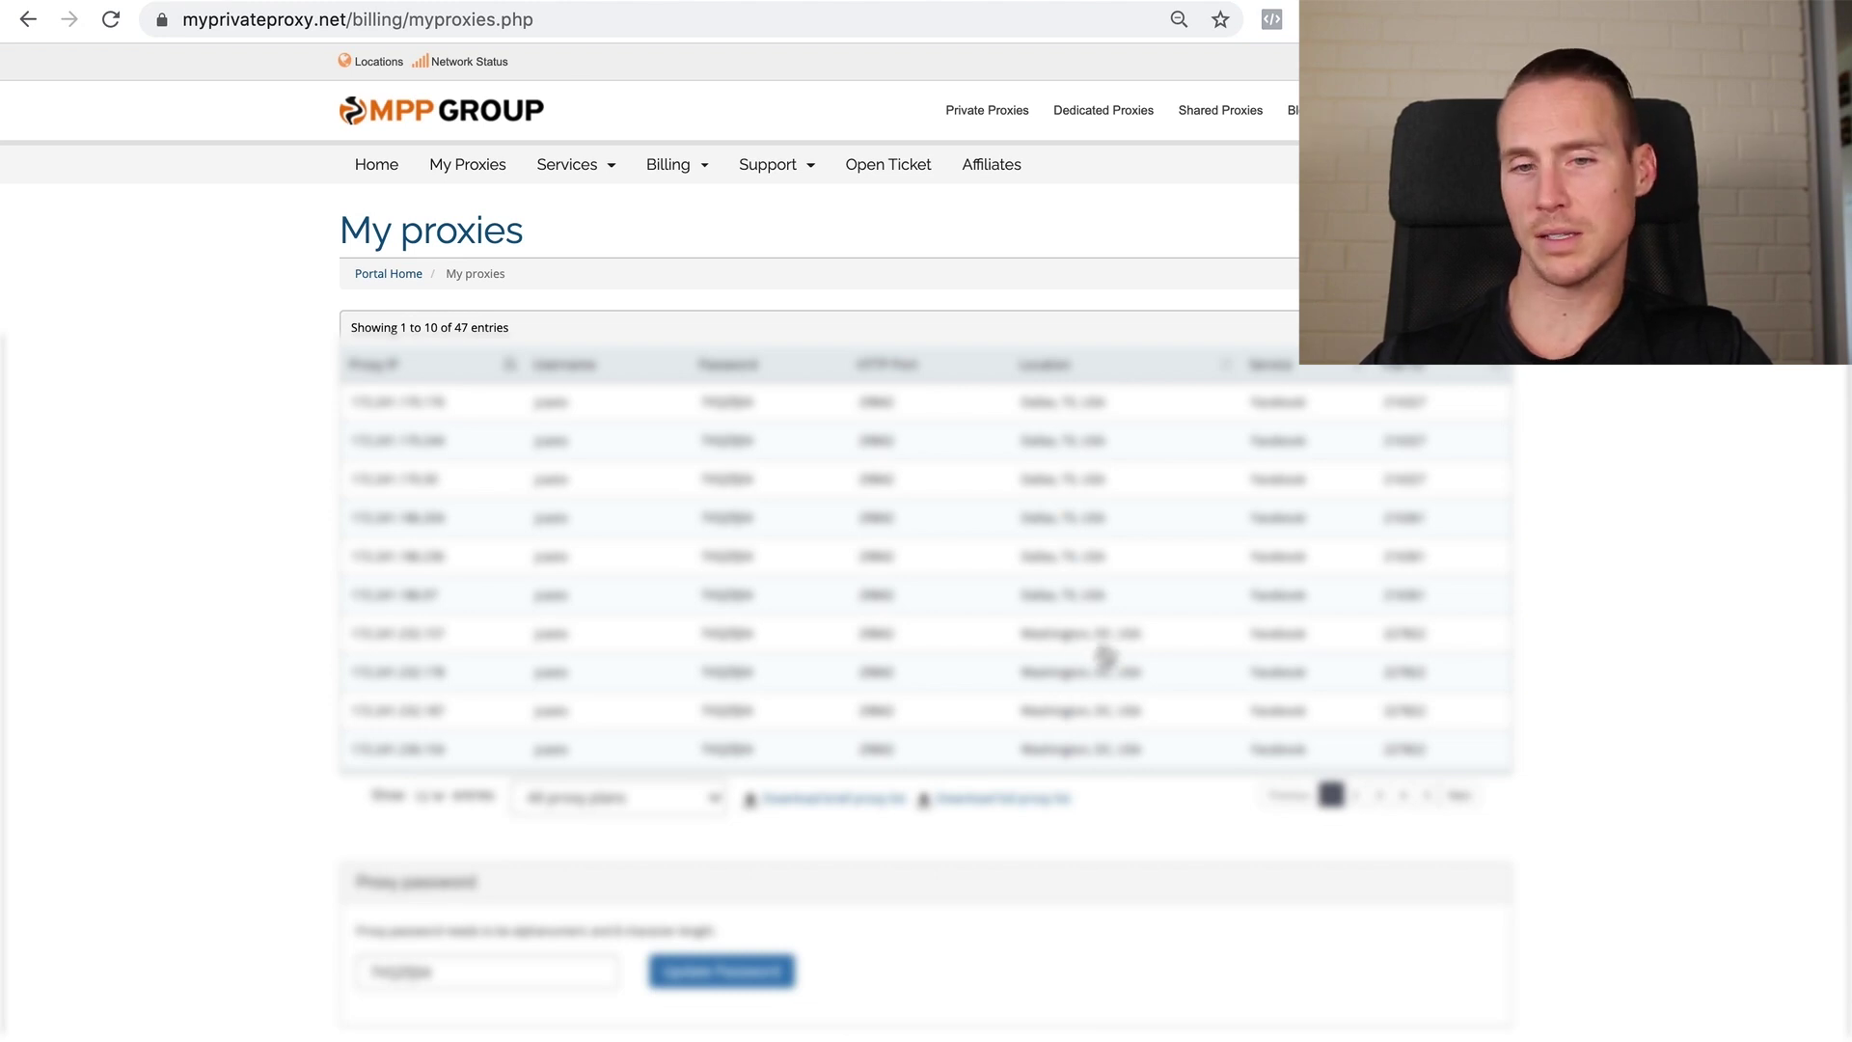
# Scroll through the My proxies list of 47 proxy IPs, ports and locations
pyautogui.scroll(-1, 1090, 756)
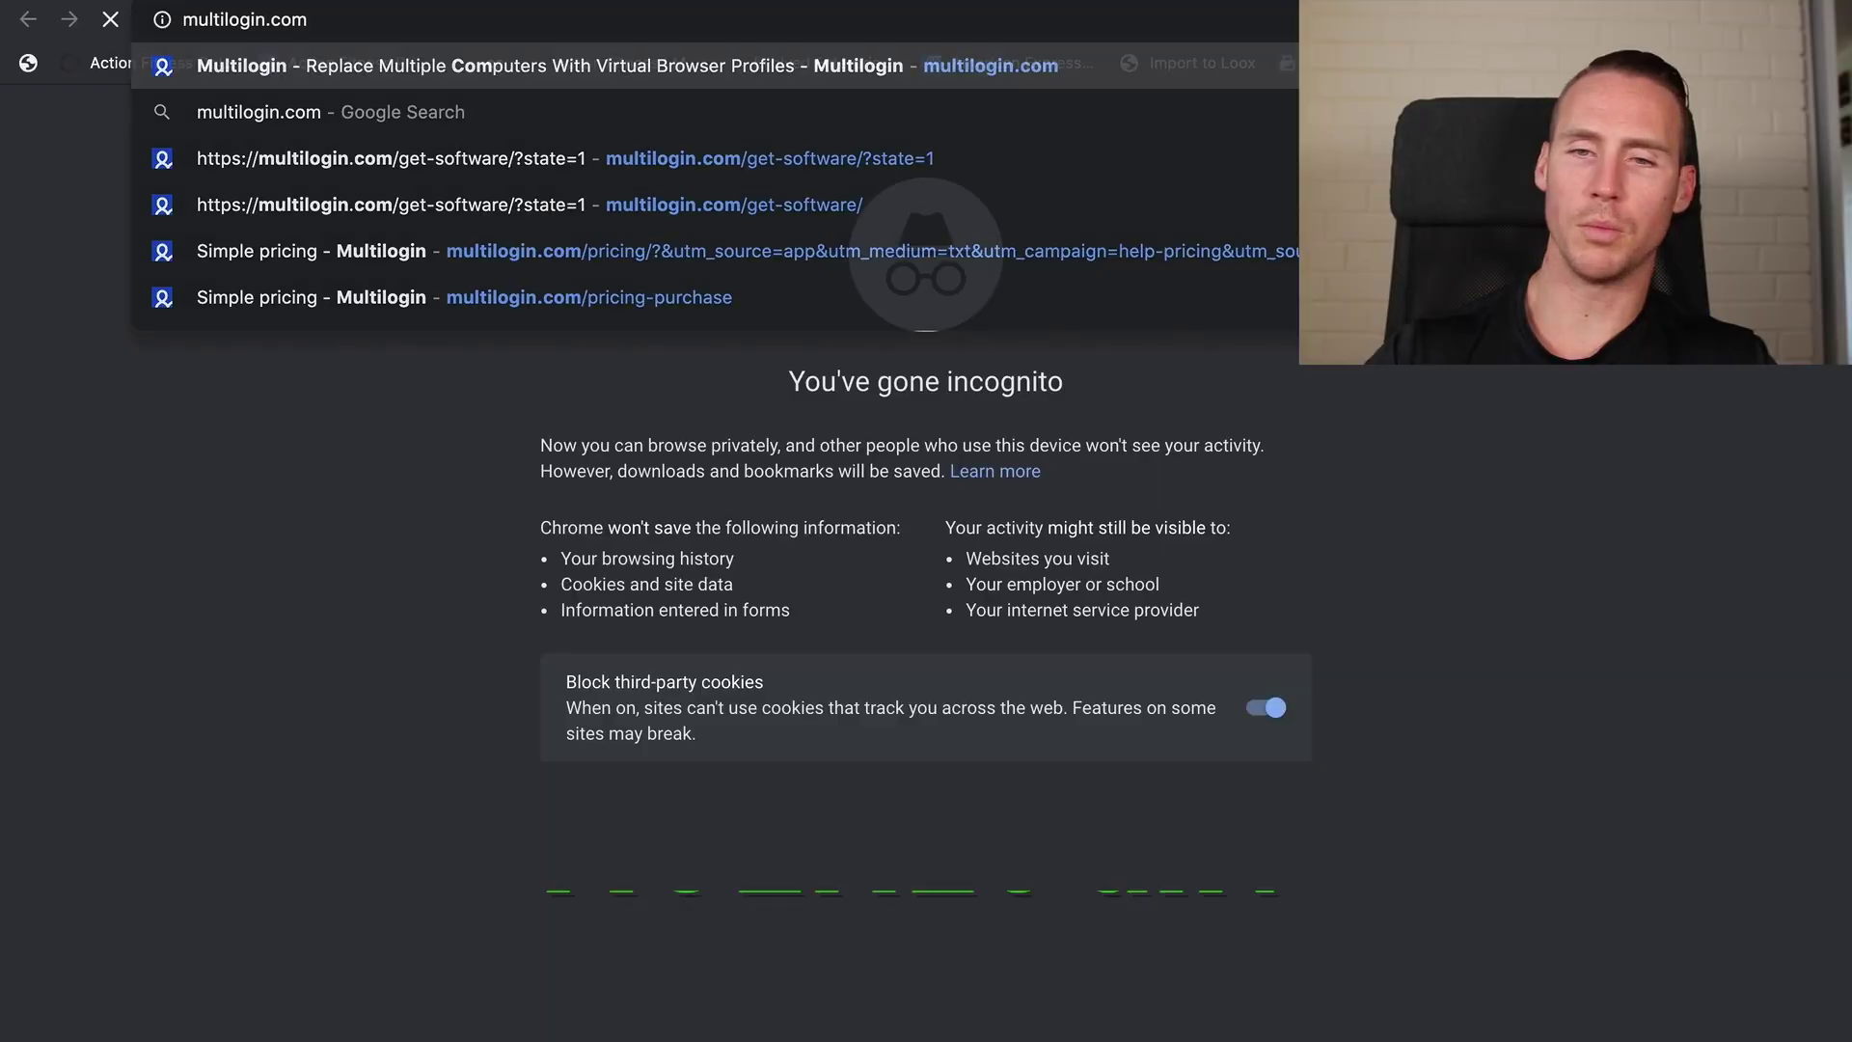
# Load multilogin.com in the new incognito window
pyautogui.press('Return')
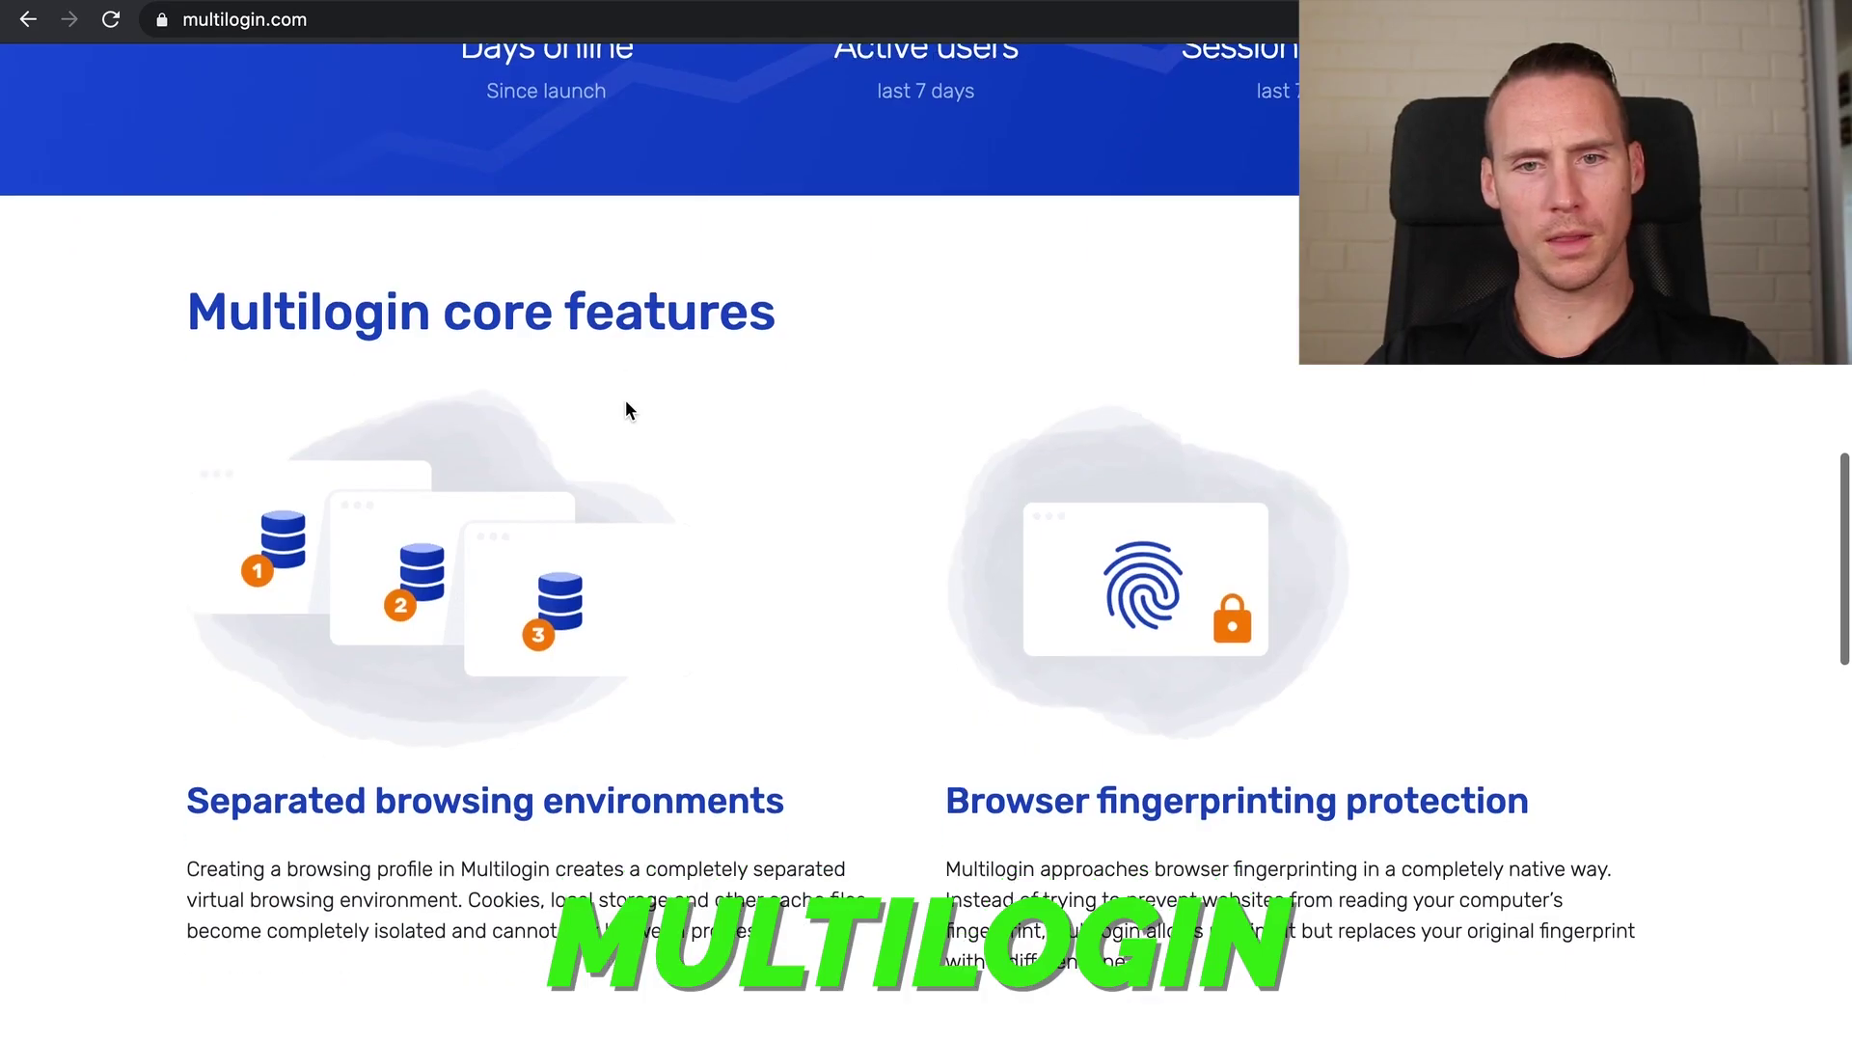
# Go to the Multilogin pricing page and subscribe to the €99 Solo plan
pyautogui.scroll(-15, 627, 409)
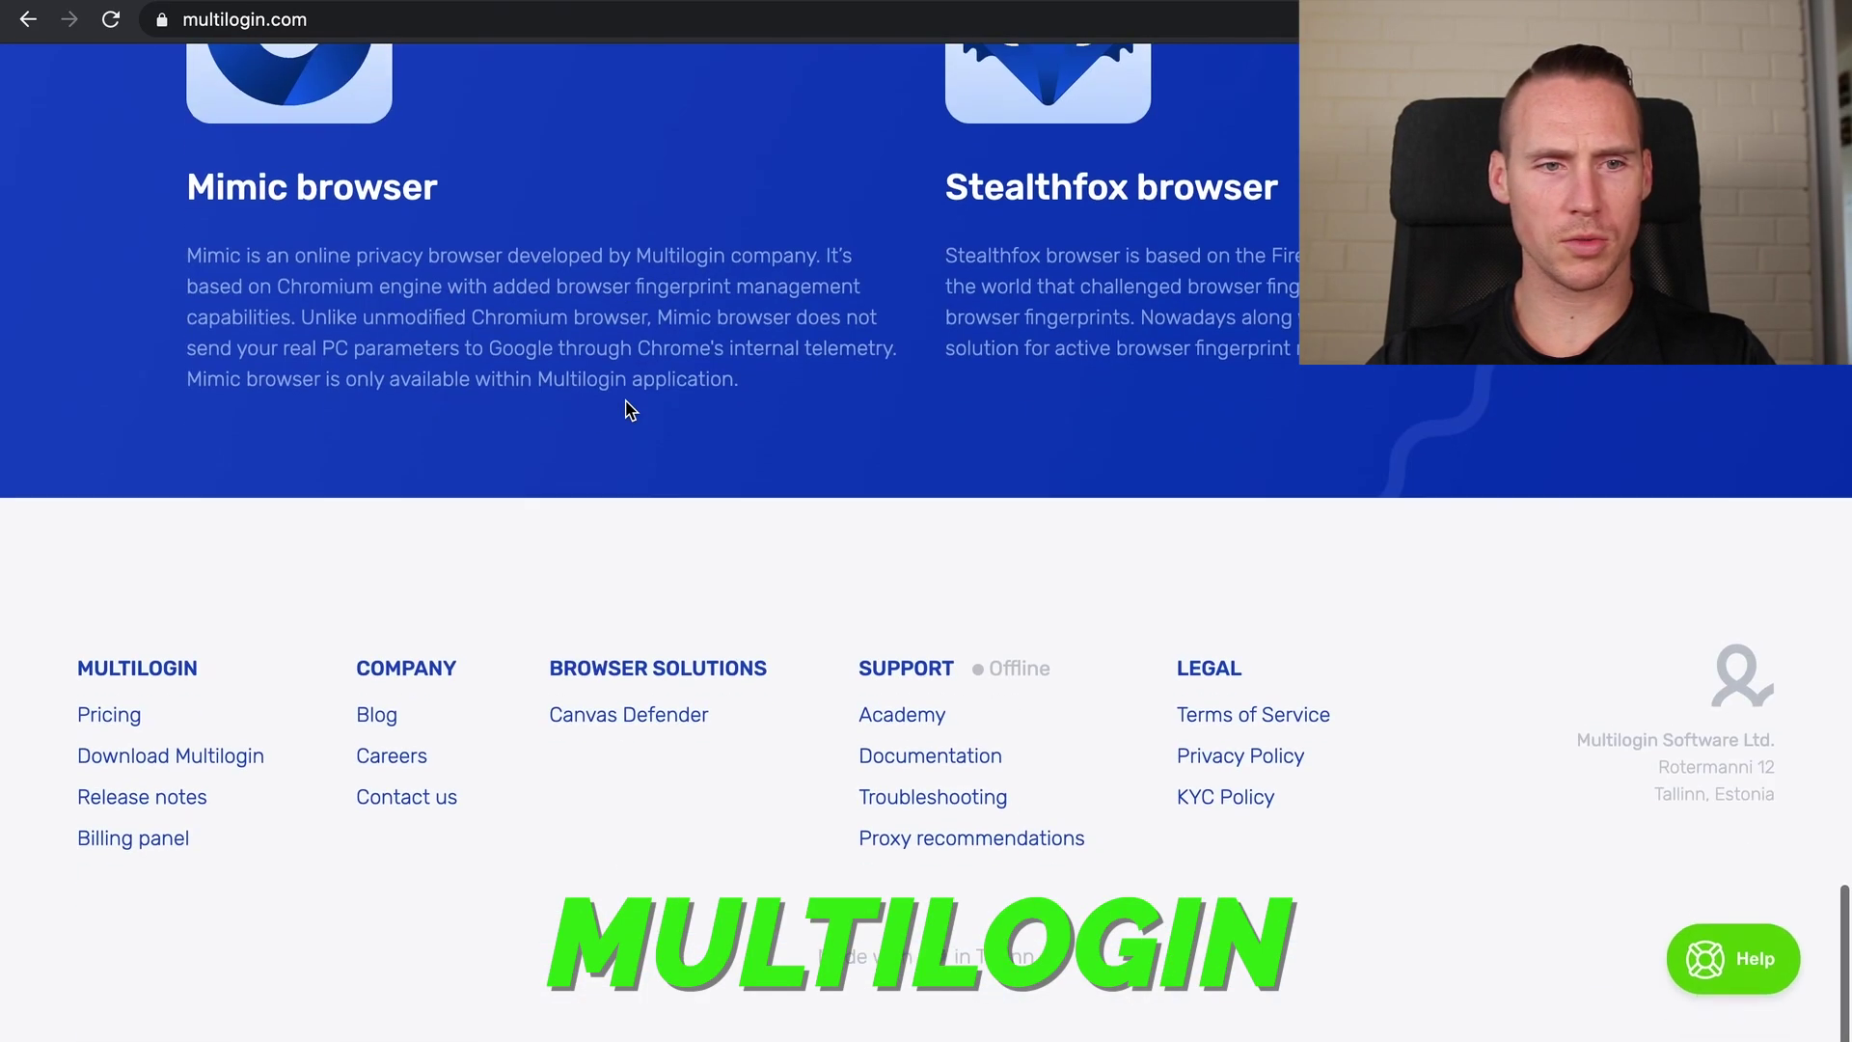
pyautogui.scroll(4, 626, 409)
pyautogui.scroll(20, 629, 409)
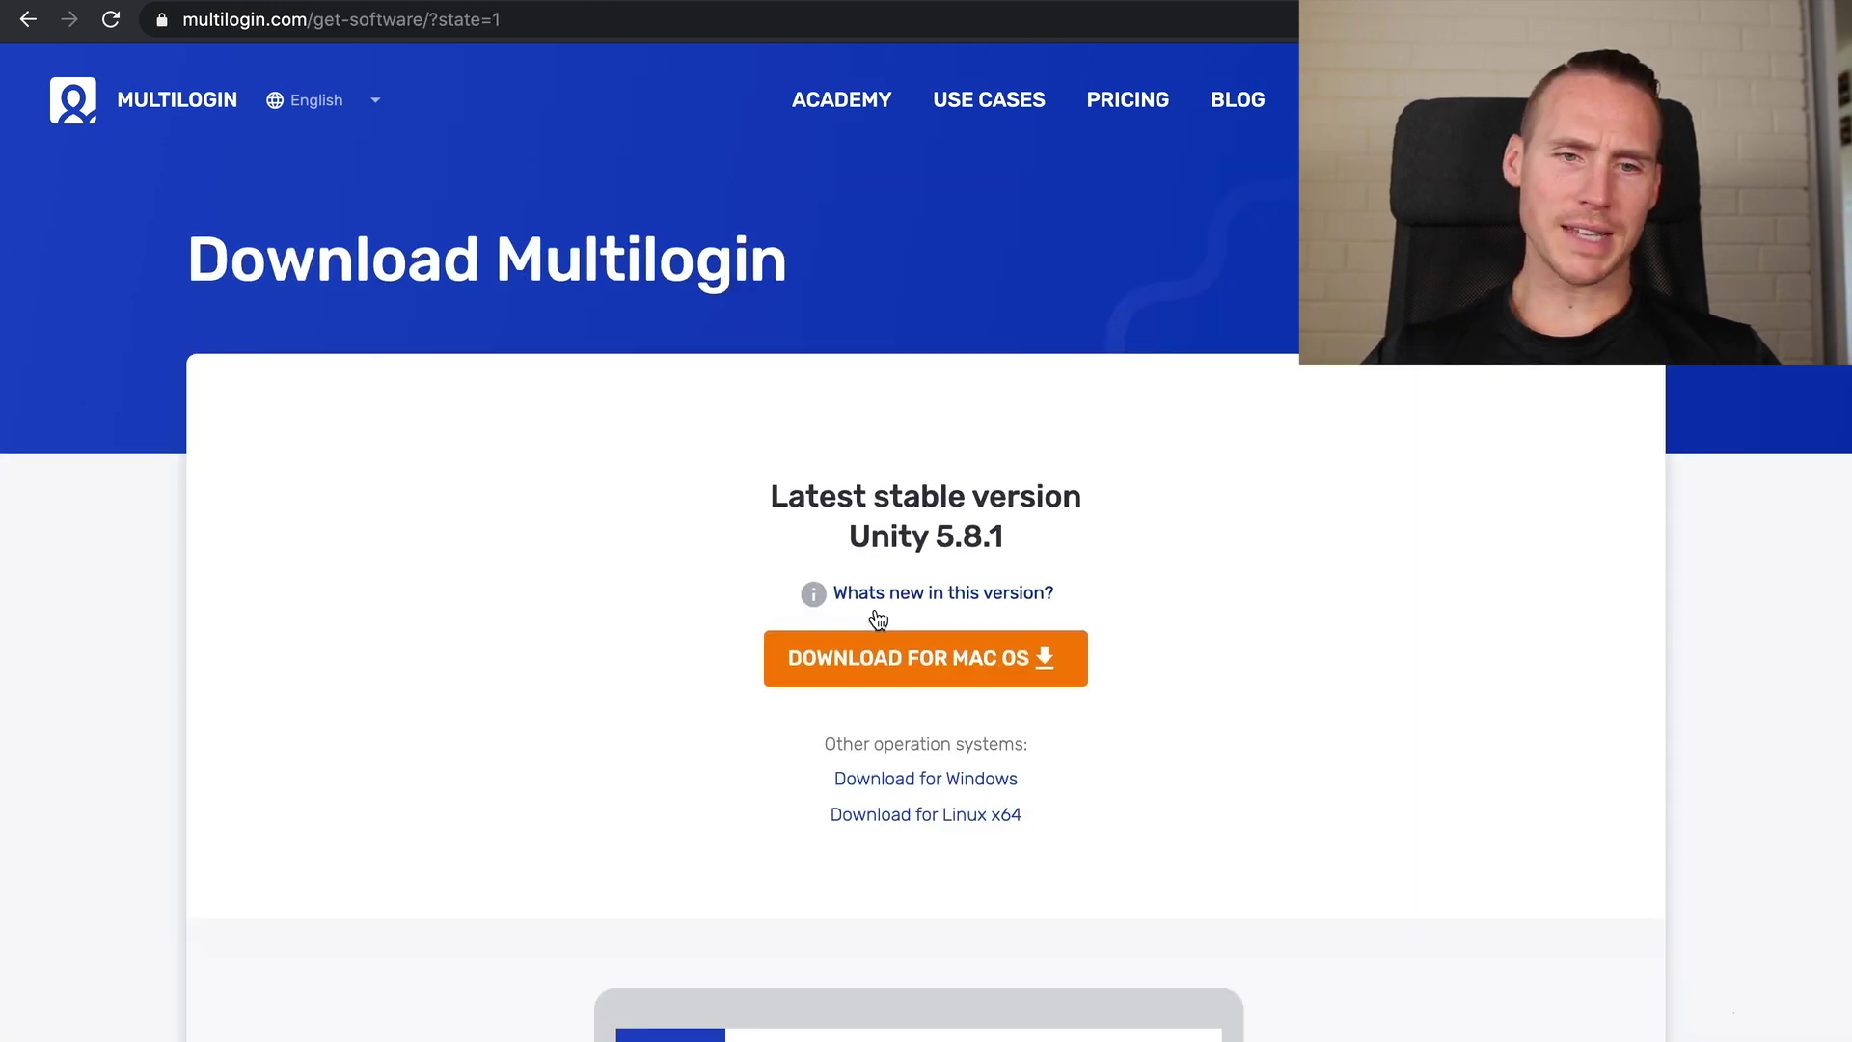
pyautogui.scroll(-10, 875, 611)
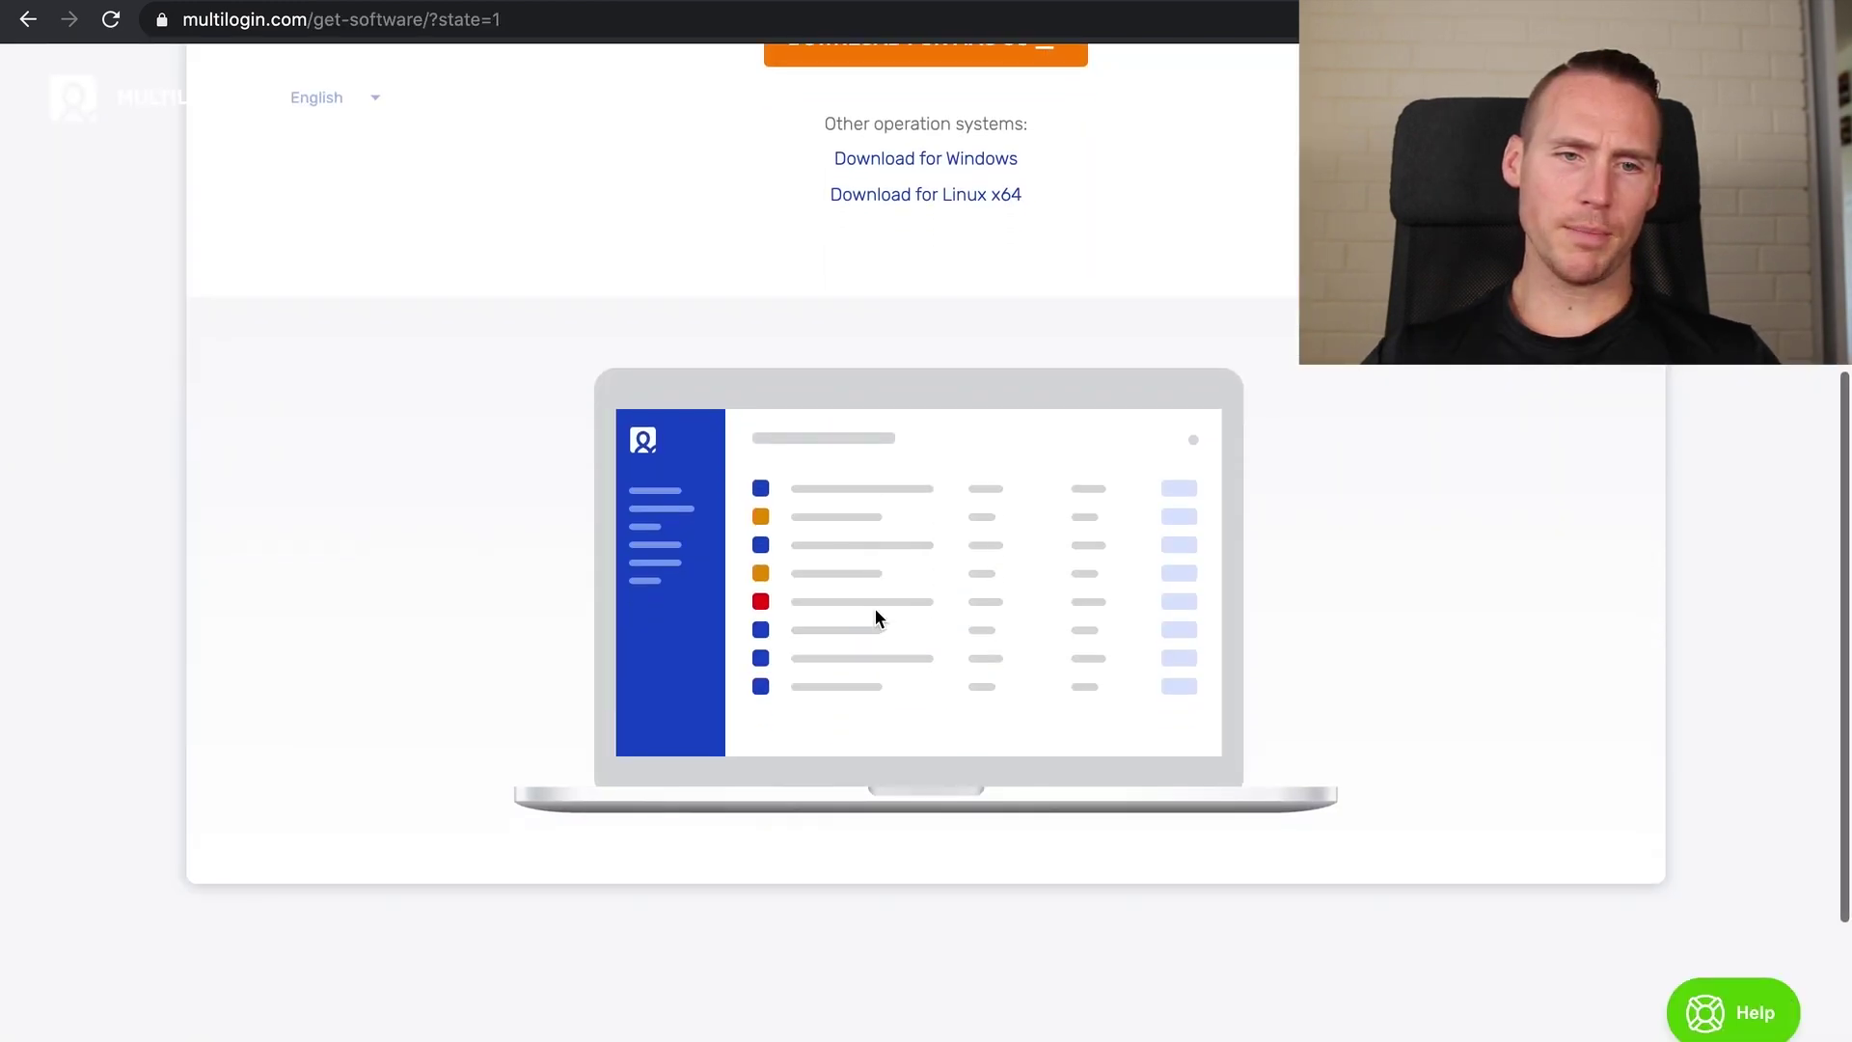
pyautogui.scroll(10, 878, 615)
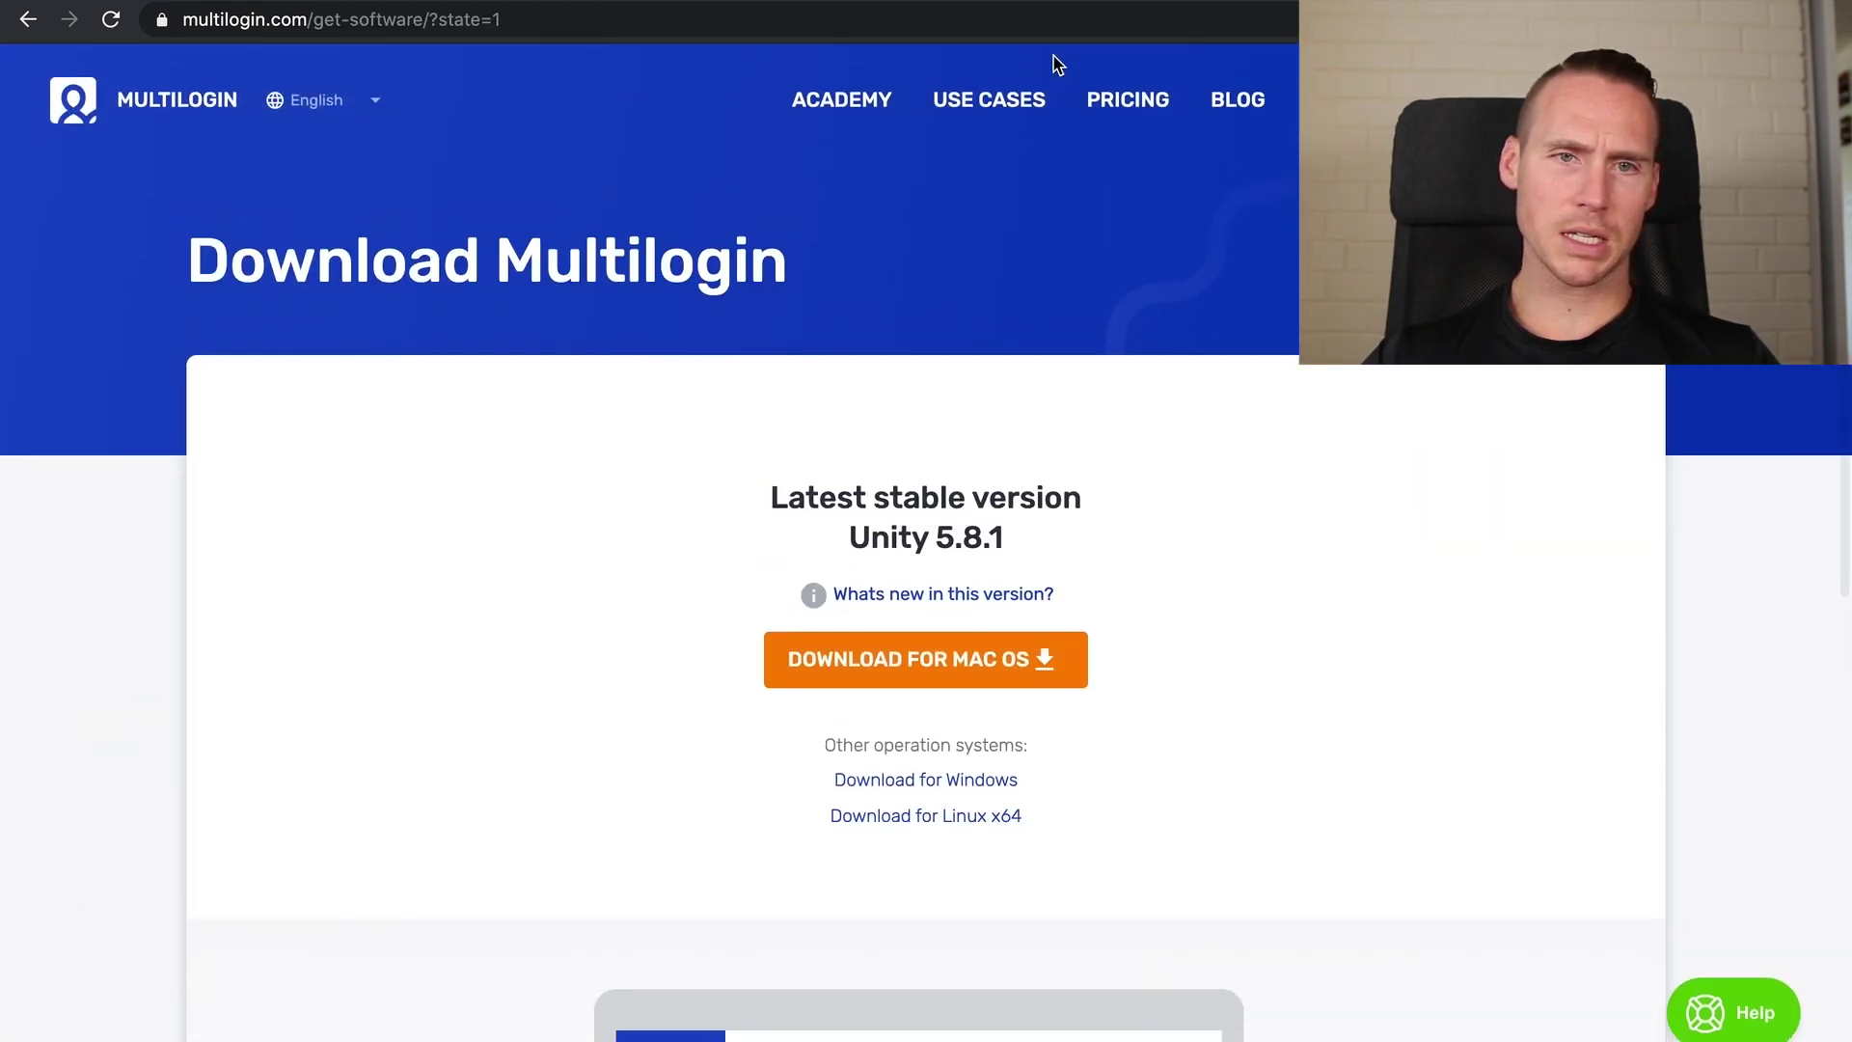
pyautogui.click(1148, 101)
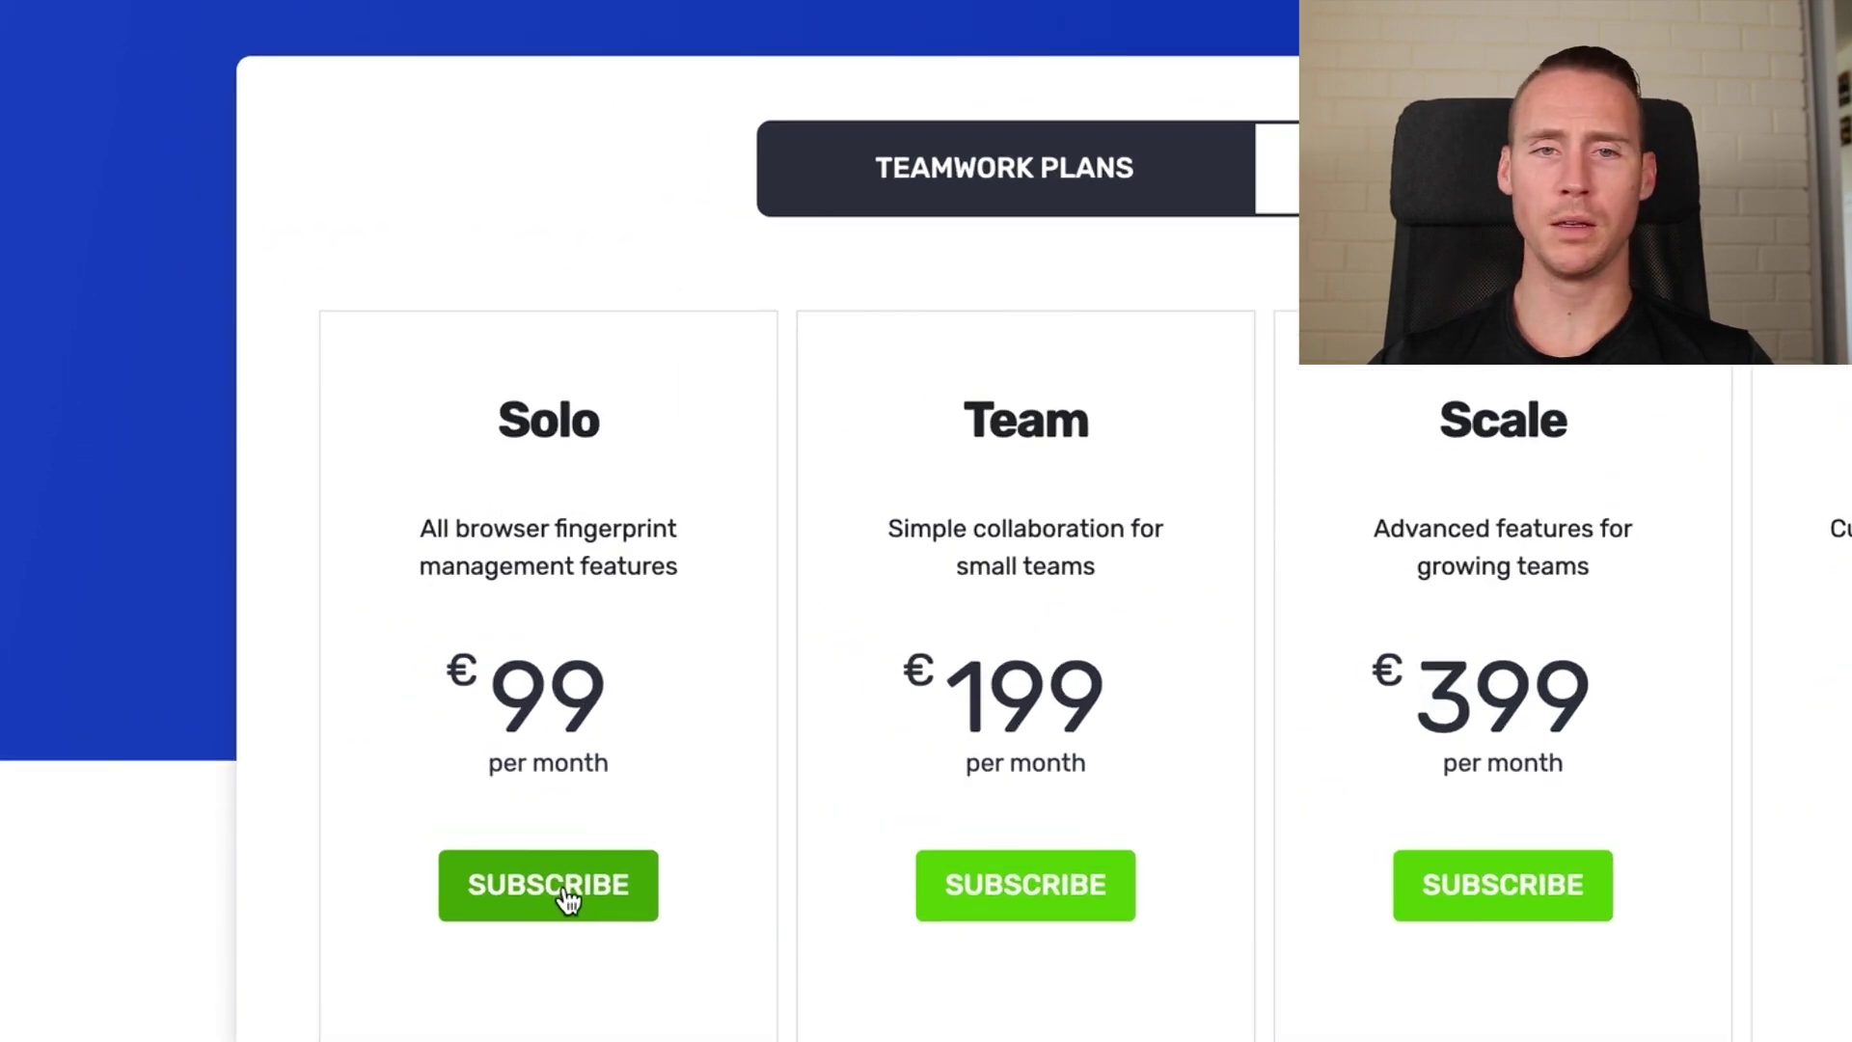
pyautogui.click(569, 900)
# Submit the order with the account email, note the missing-account error, and open the upgrade page
pyautogui.click(880, 643)
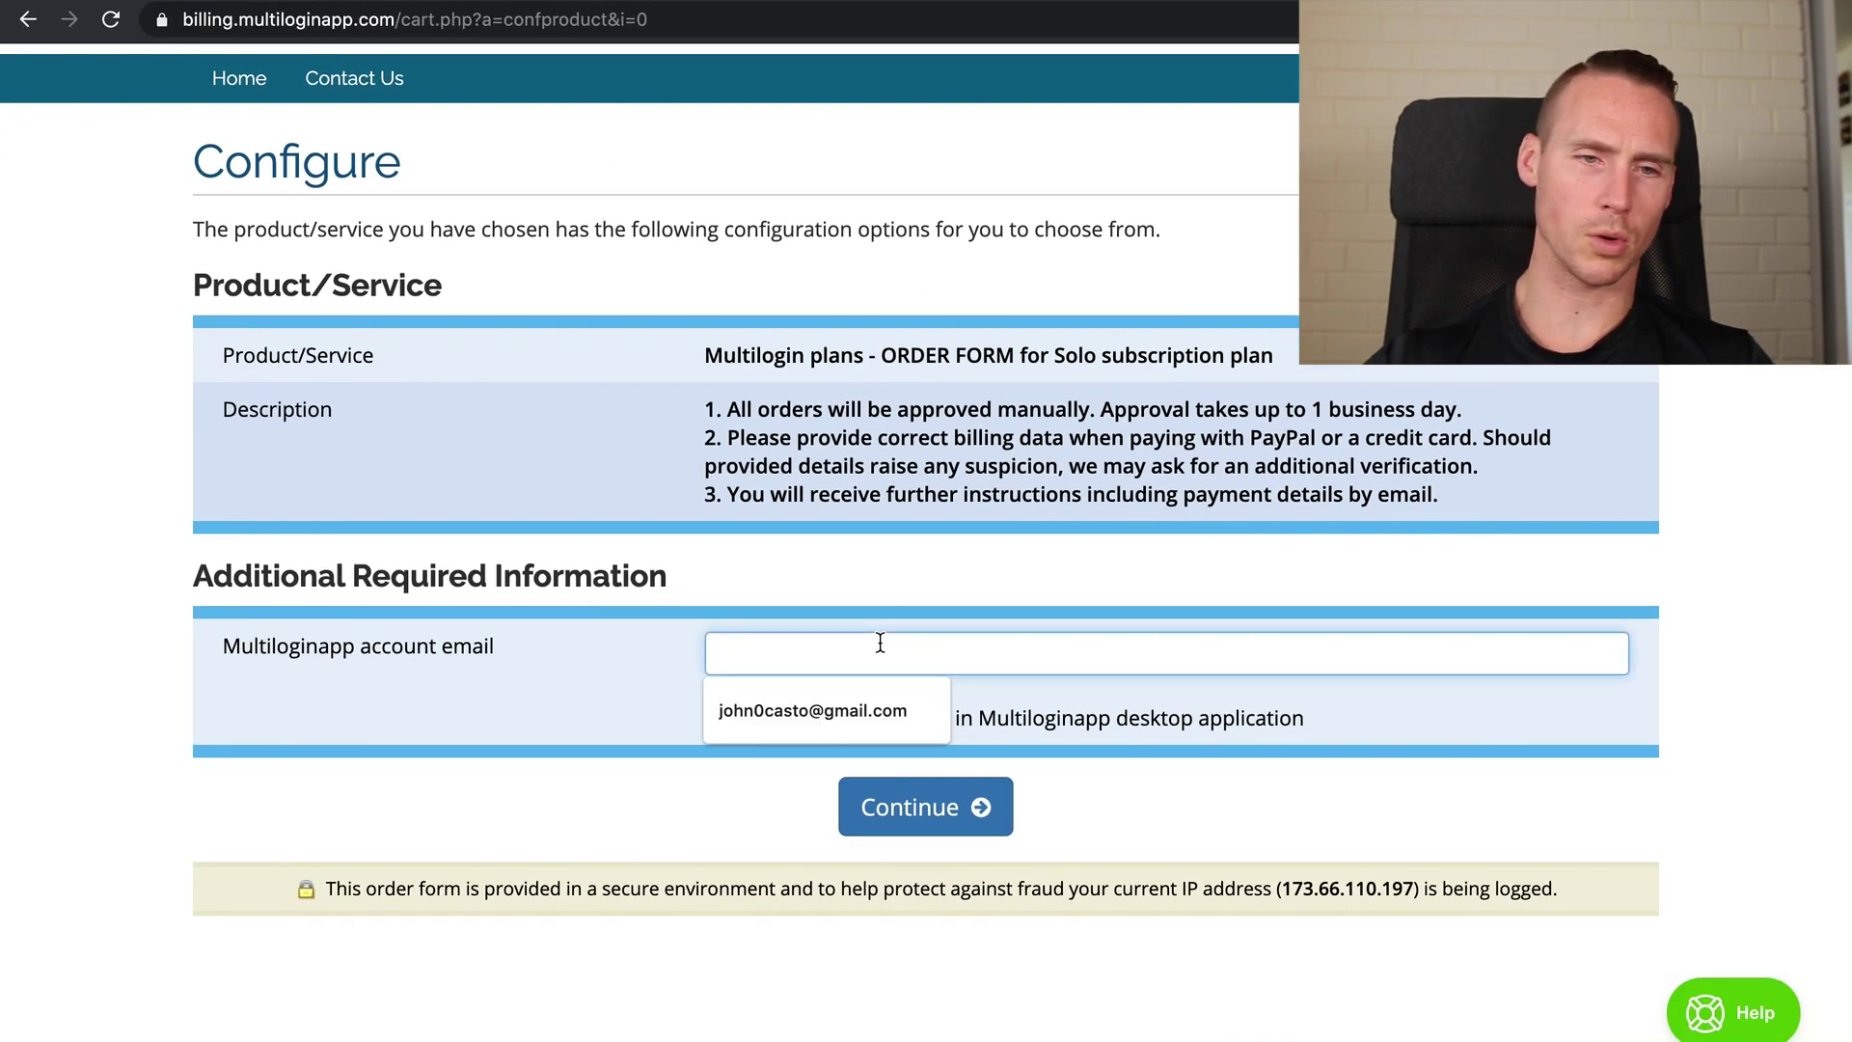
pyautogui.press('Return')
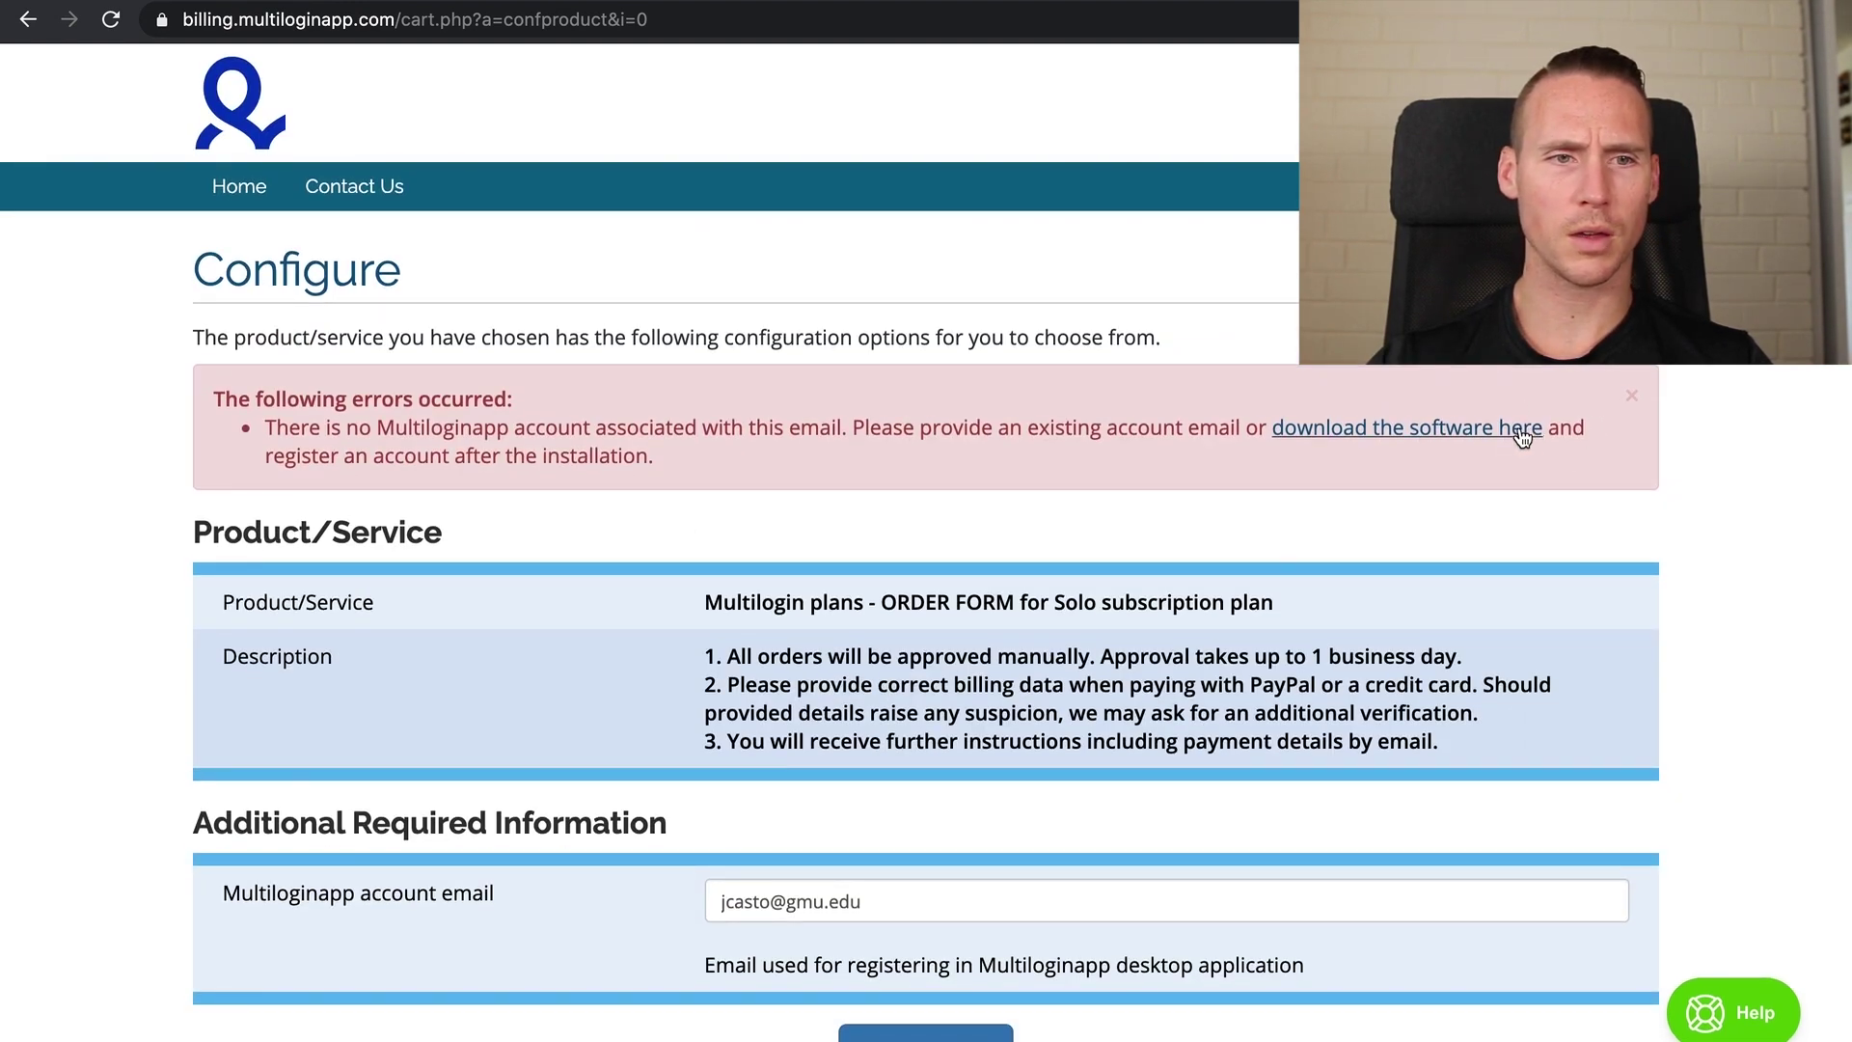
pyautogui.moveTo(371, 464); pyautogui.dragTo(183, 465)
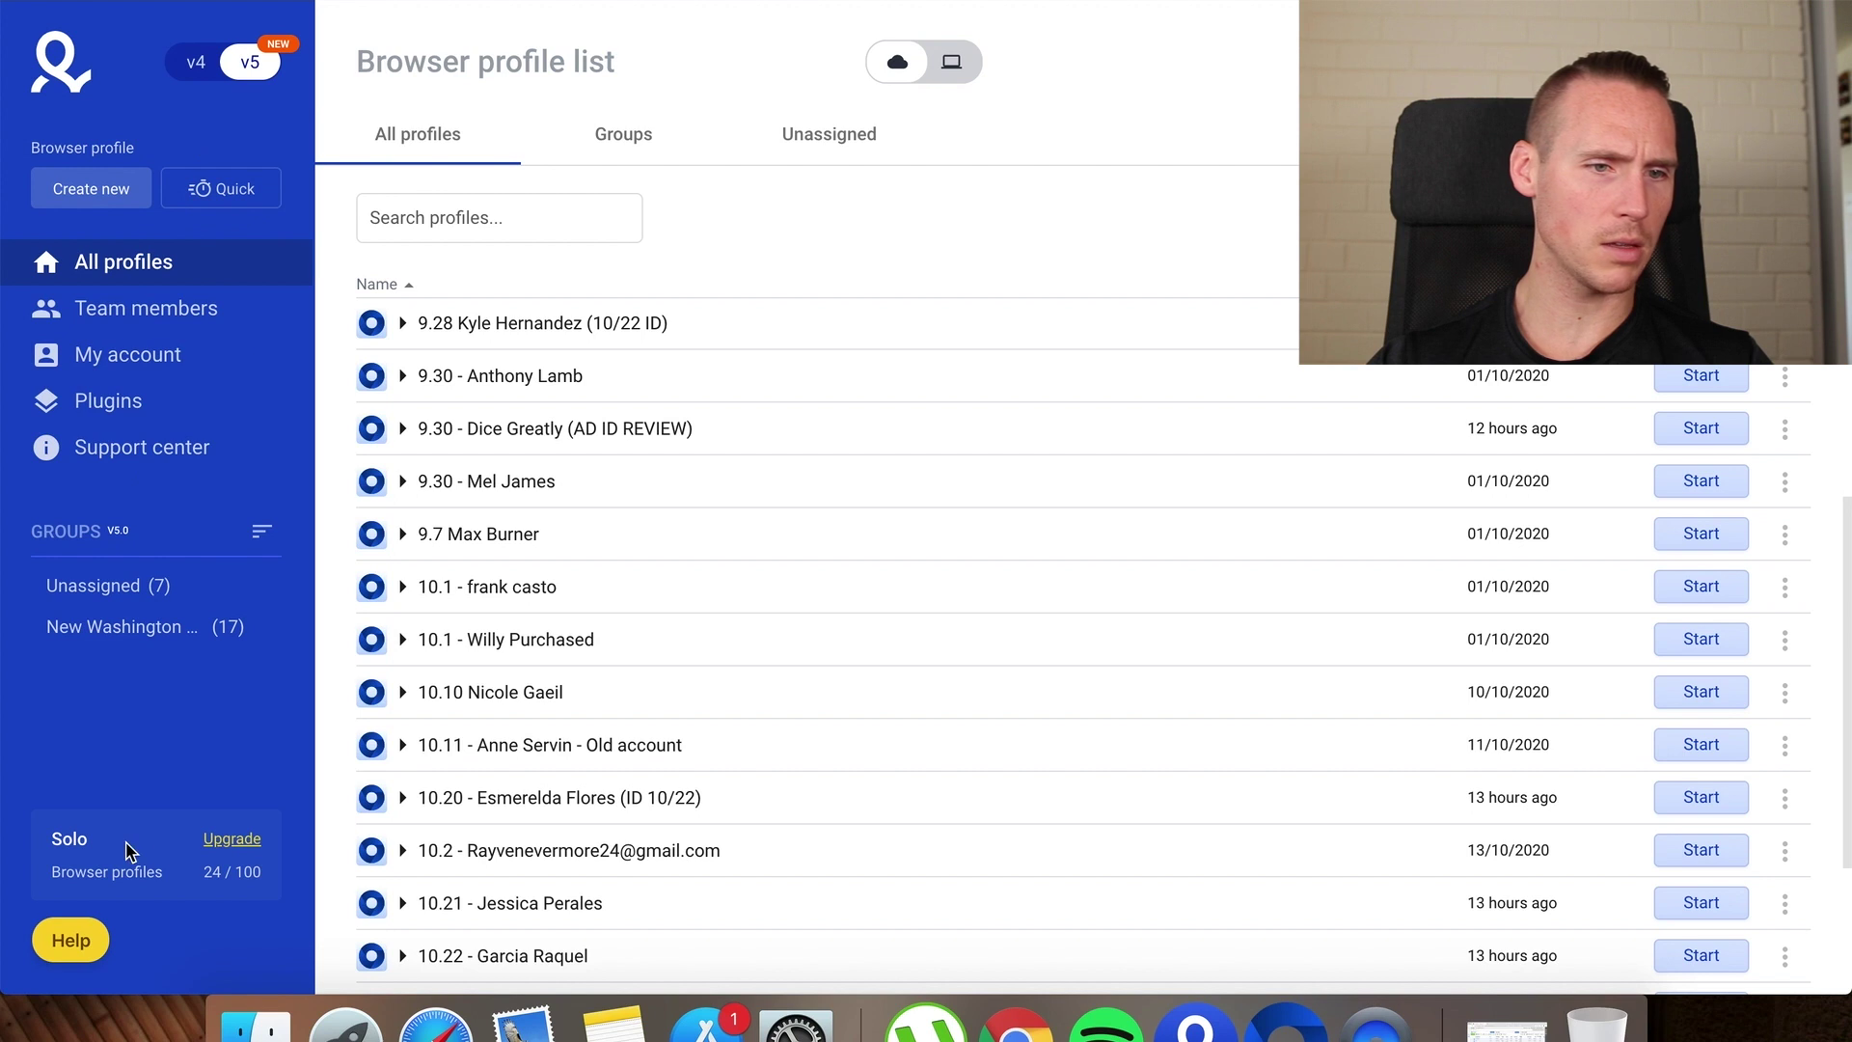
pyautogui.click(233, 841)
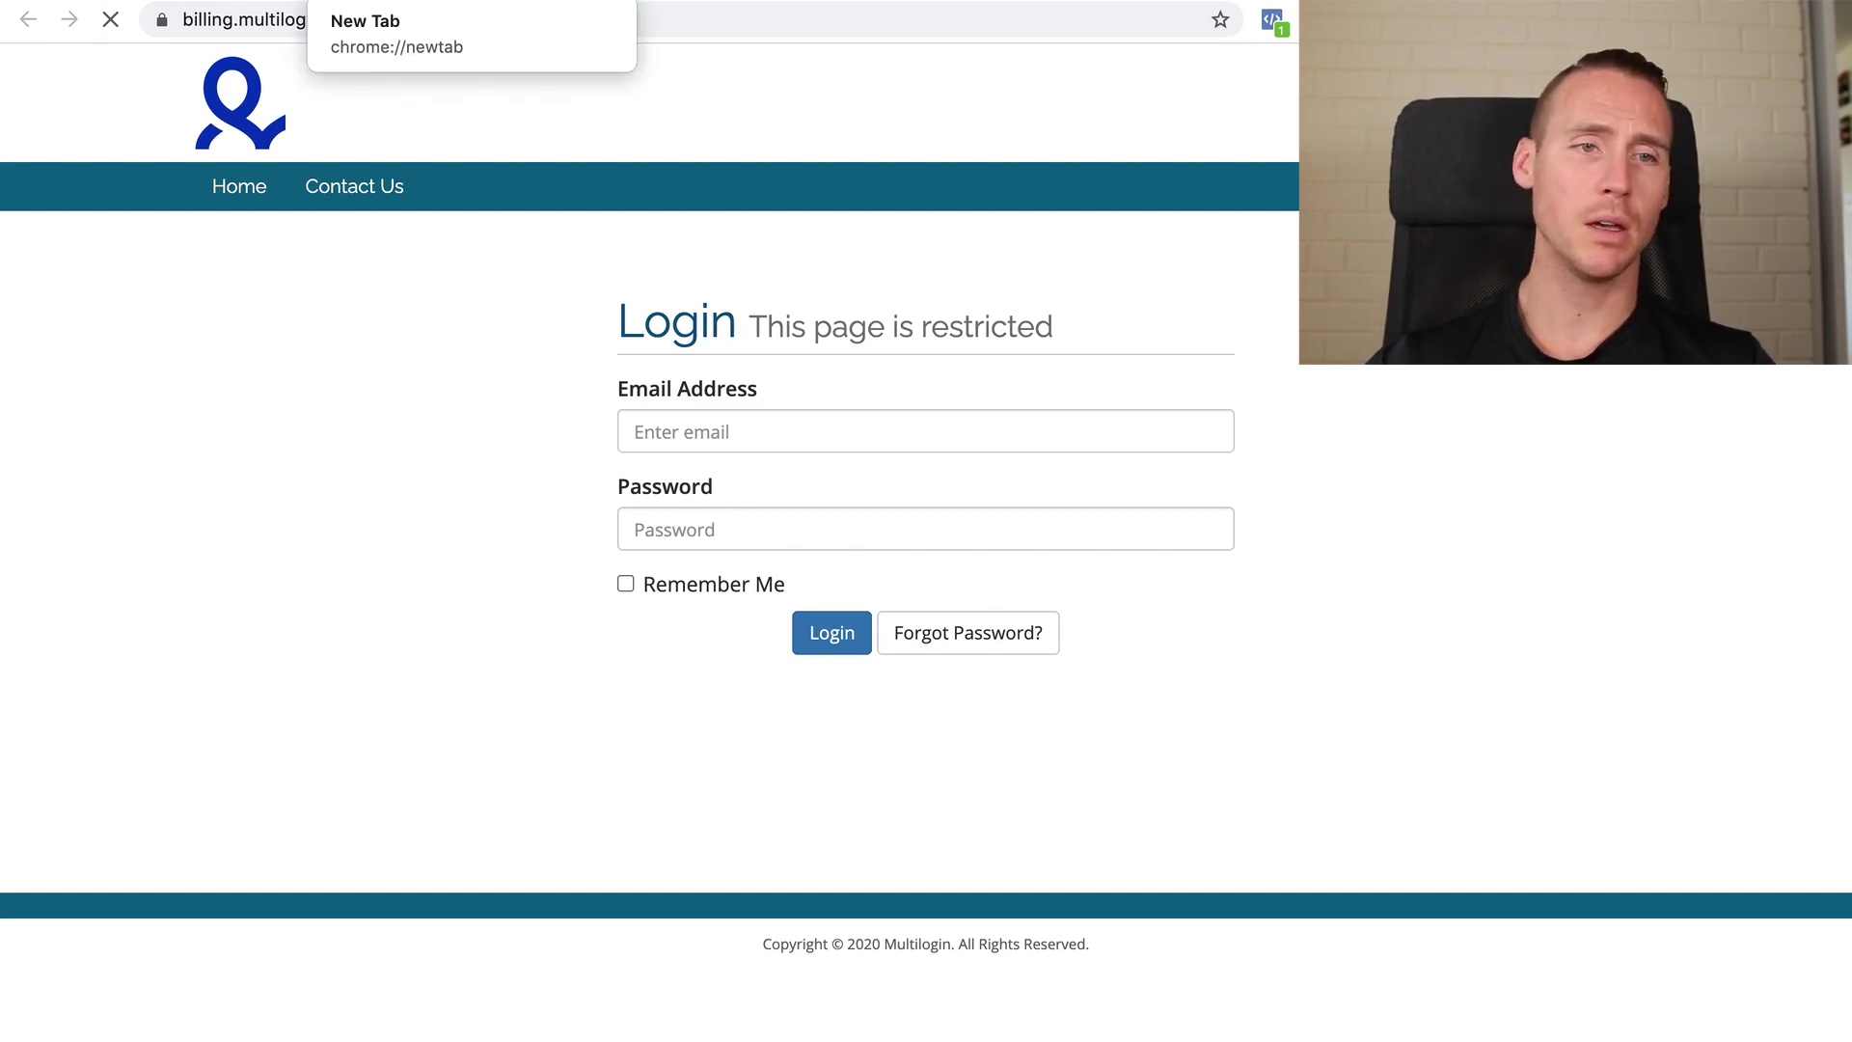
# Load multilogin.com in a new tab and scroll the Academy to the IP Checker and CookieRobot cards
pyautogui.hotkey('ctrl', 'Tab')
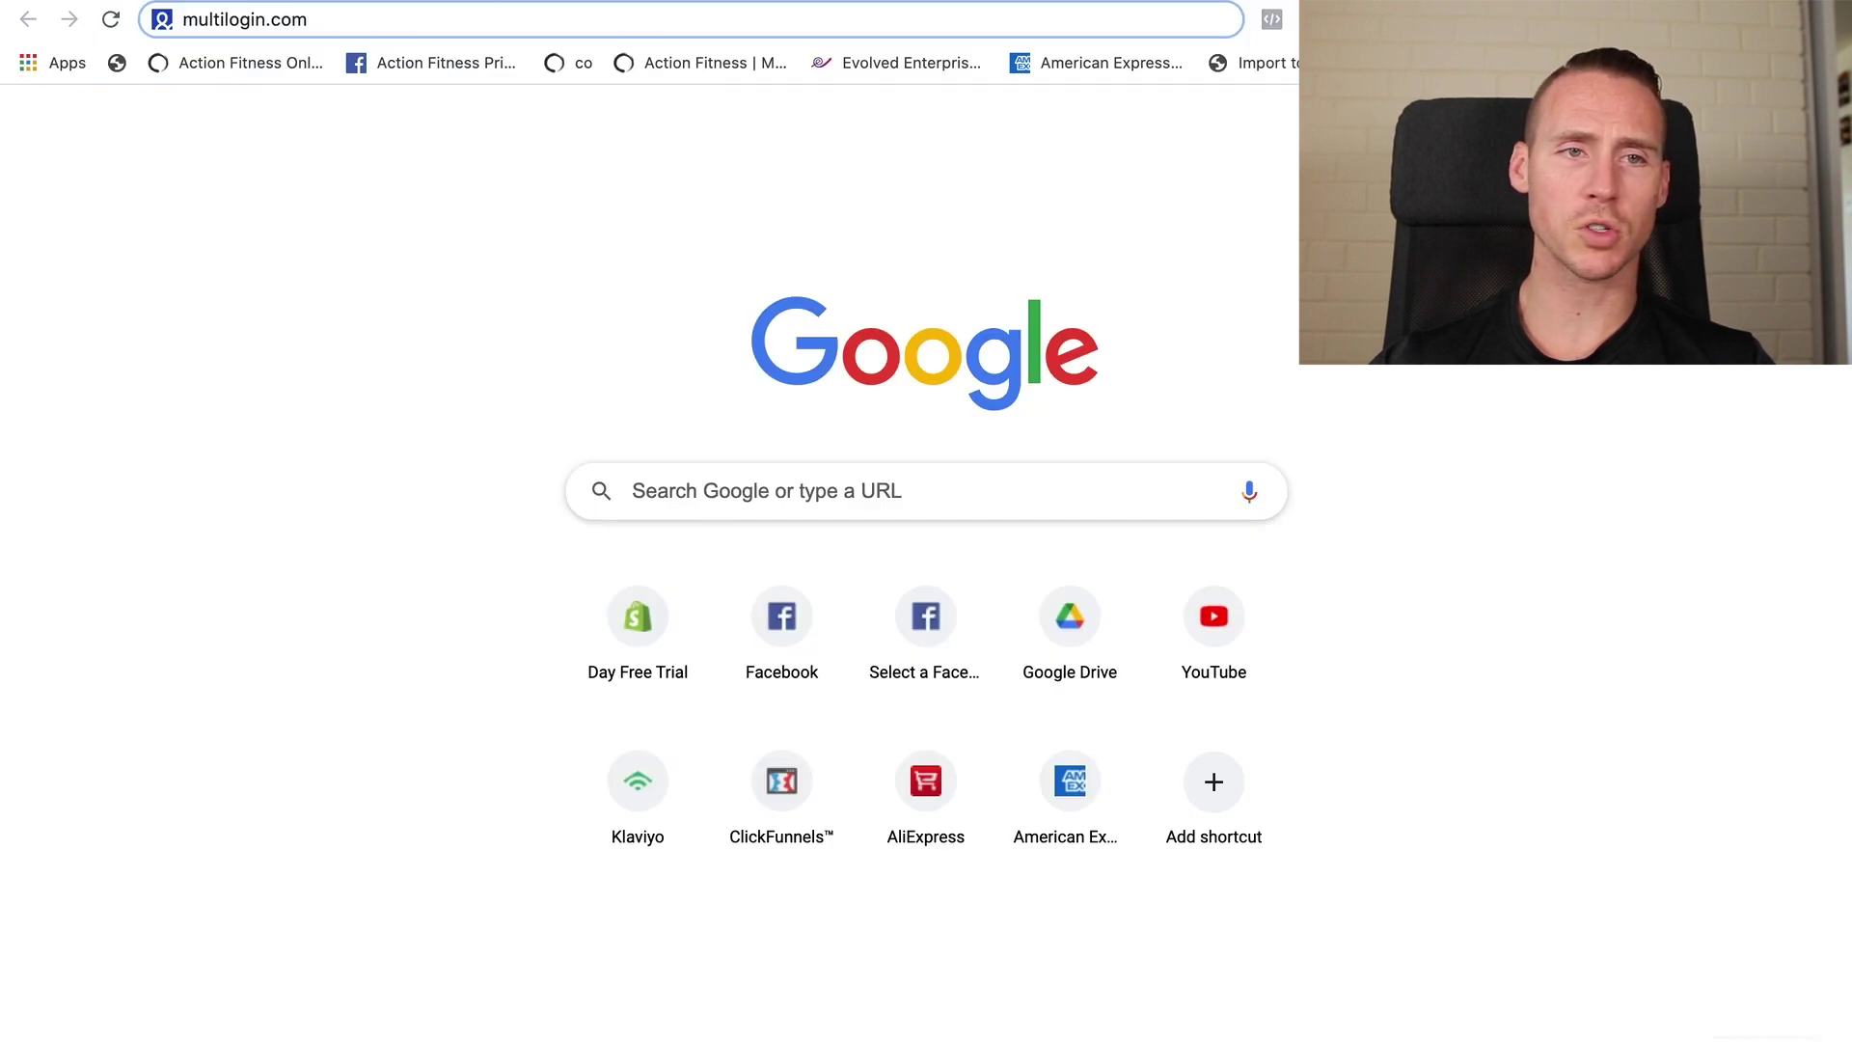
pyautogui.press('Return')
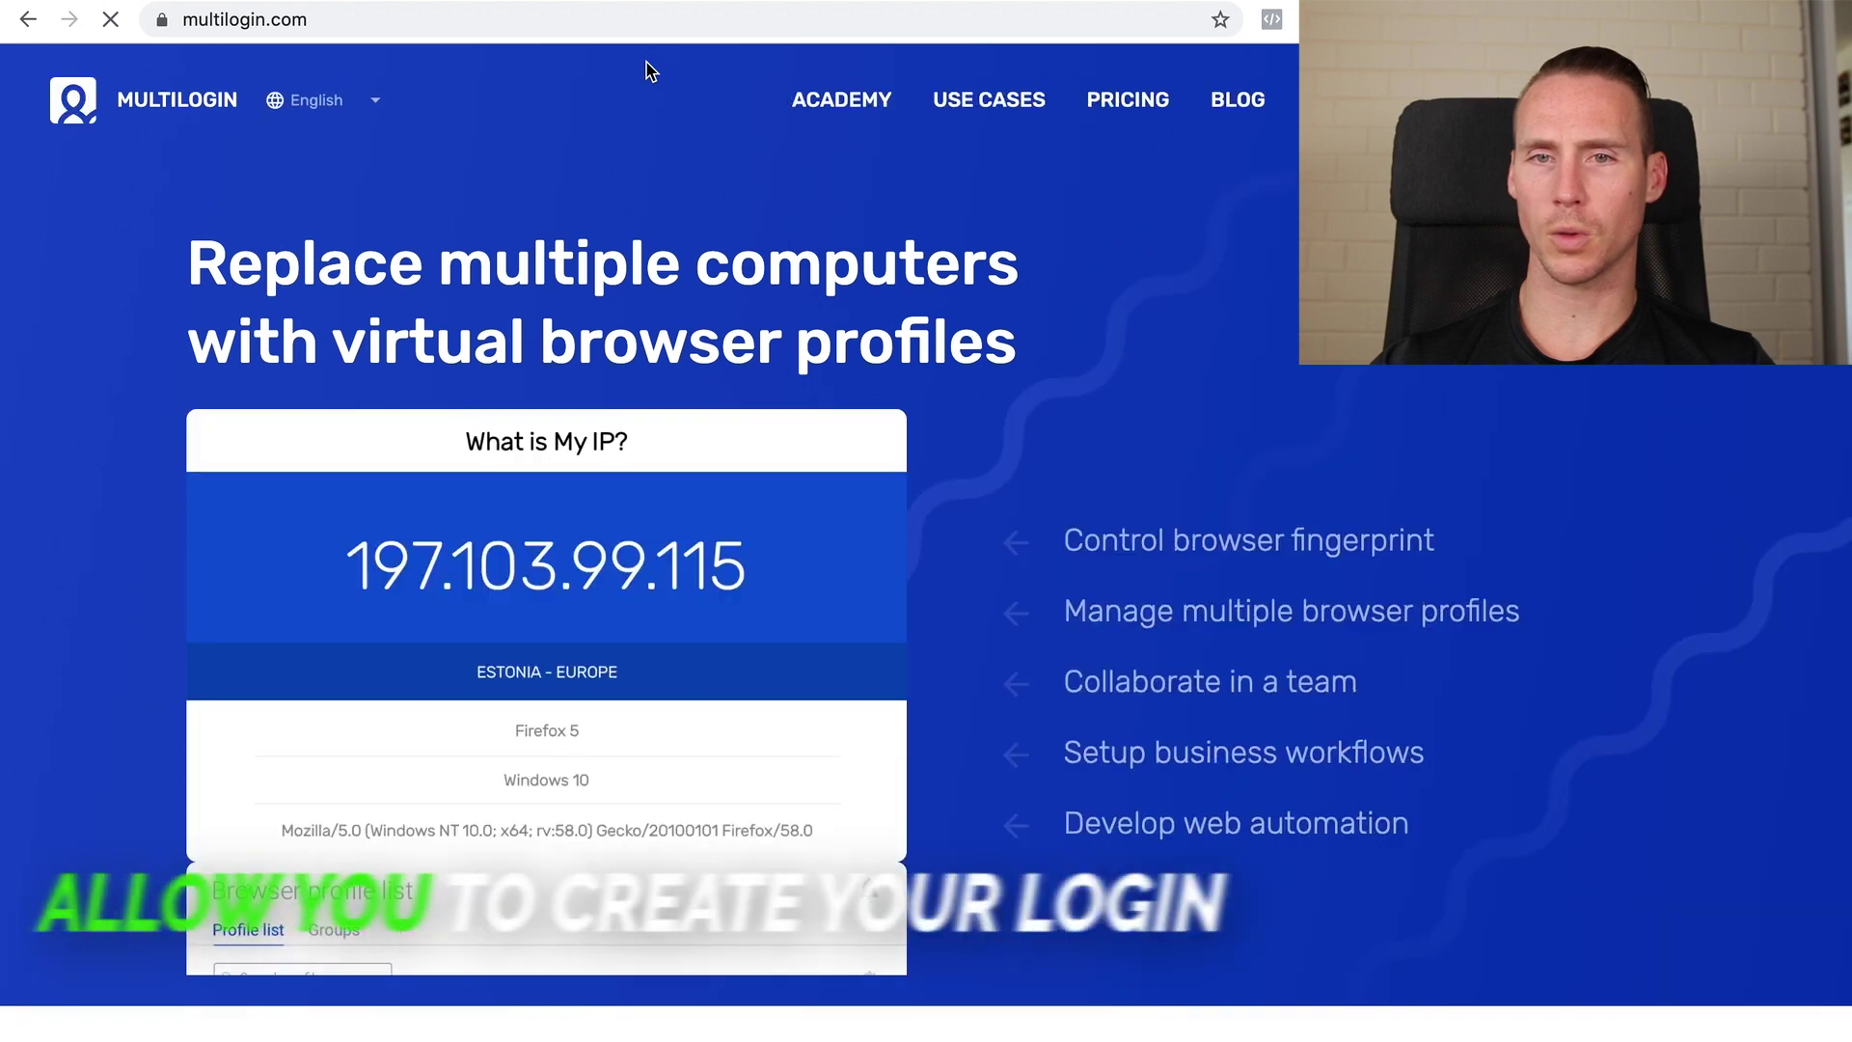
pyautogui.scroll(-6, 569, 453)
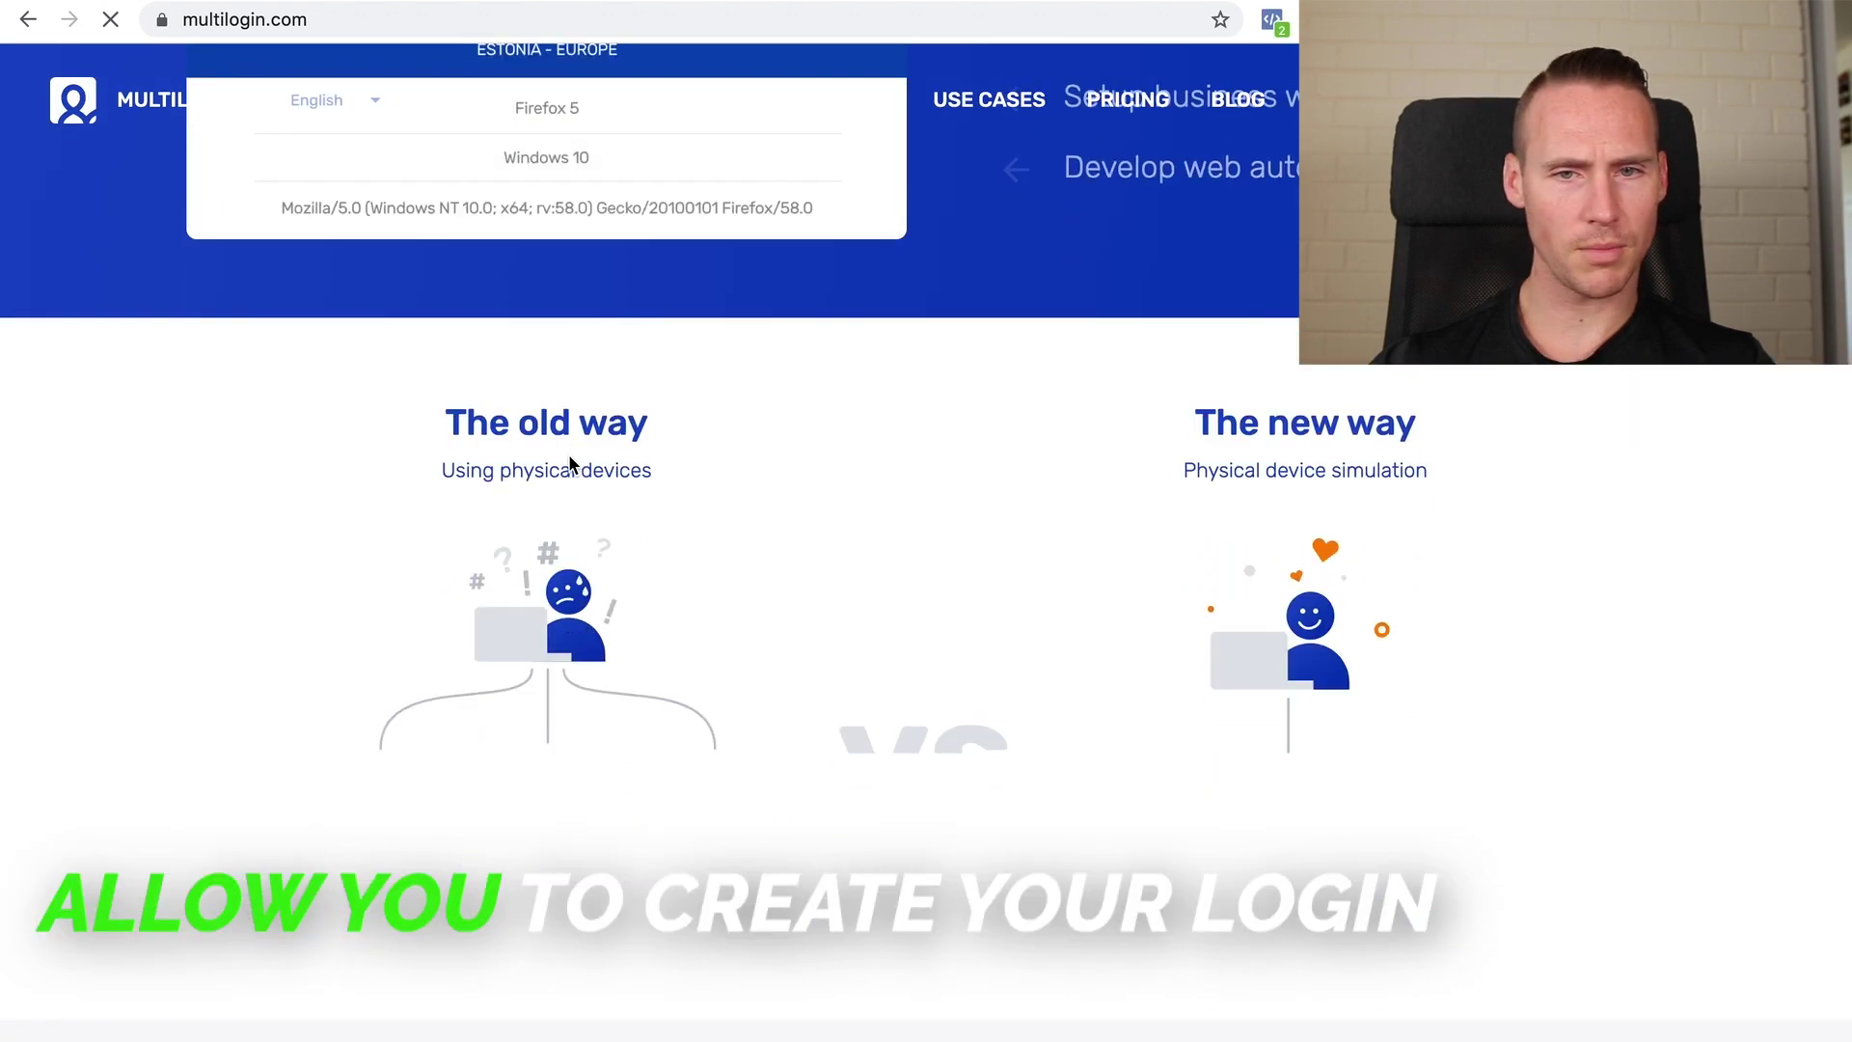
pyautogui.scroll(5, 569, 453)
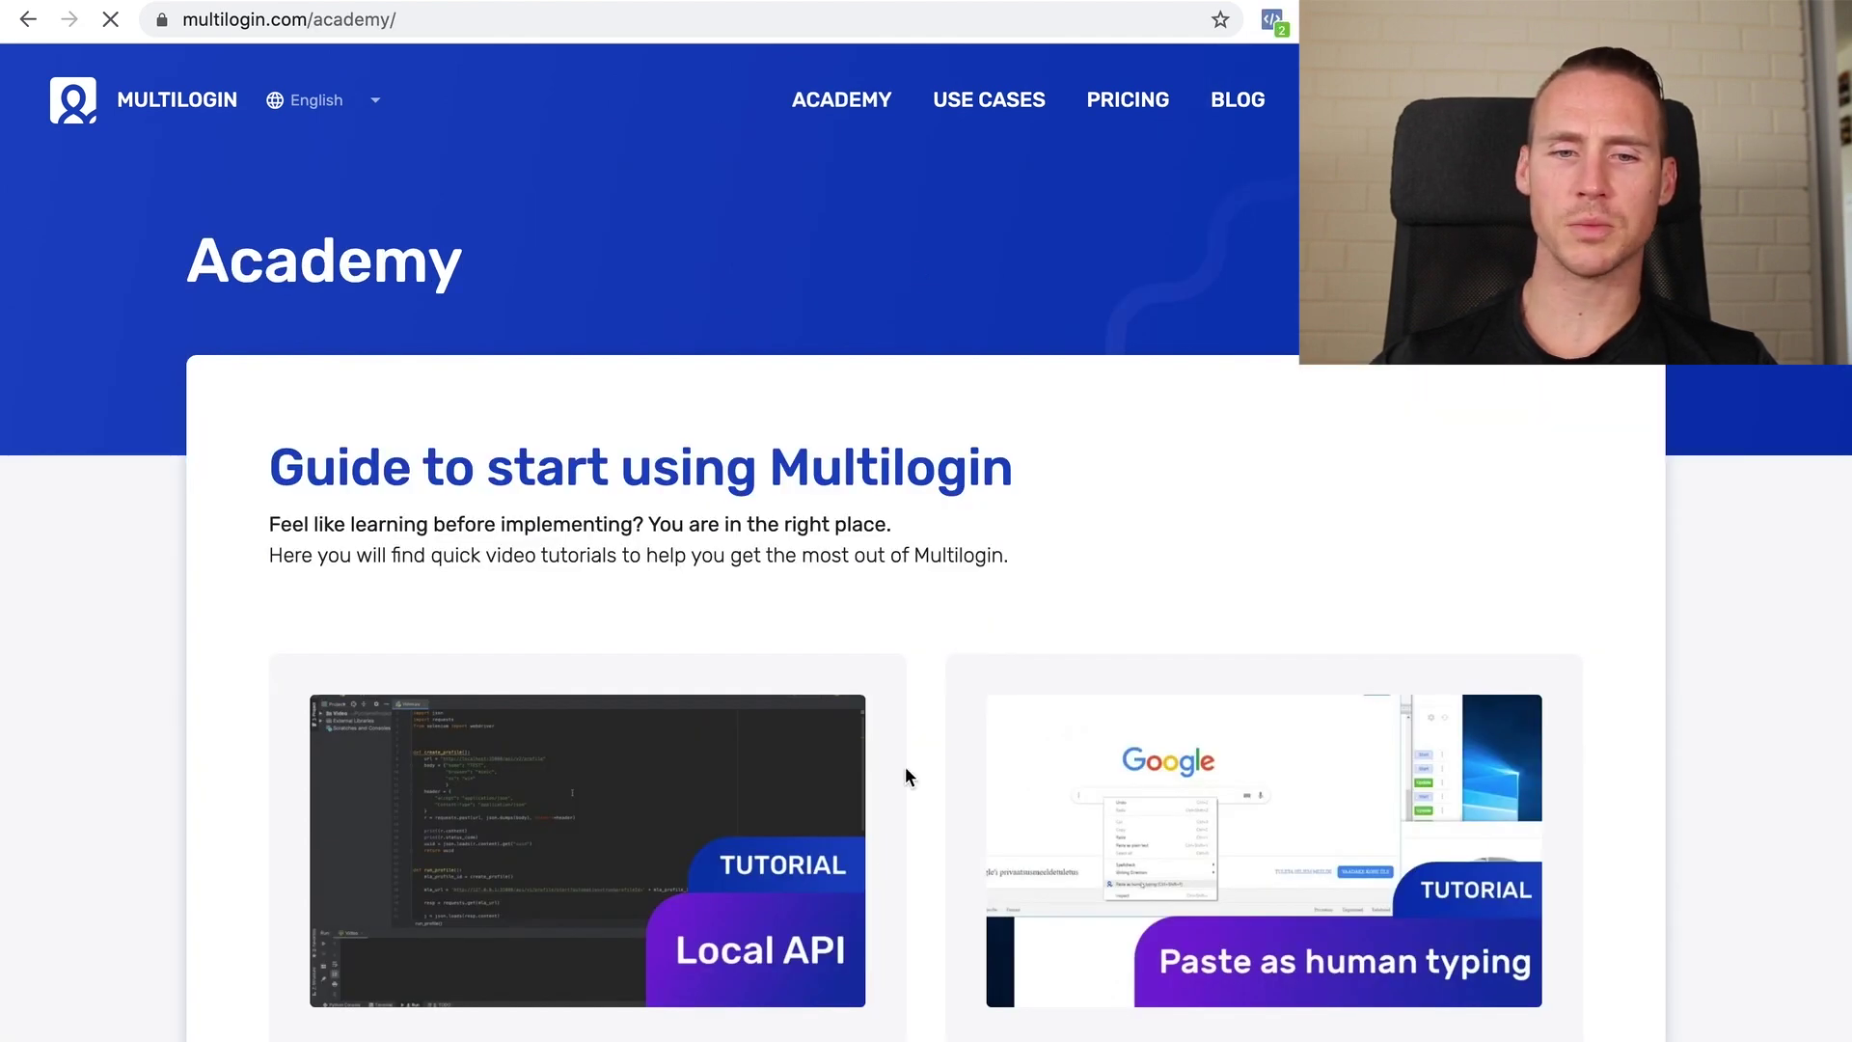
pyautogui.scroll(-12, 883, 813)
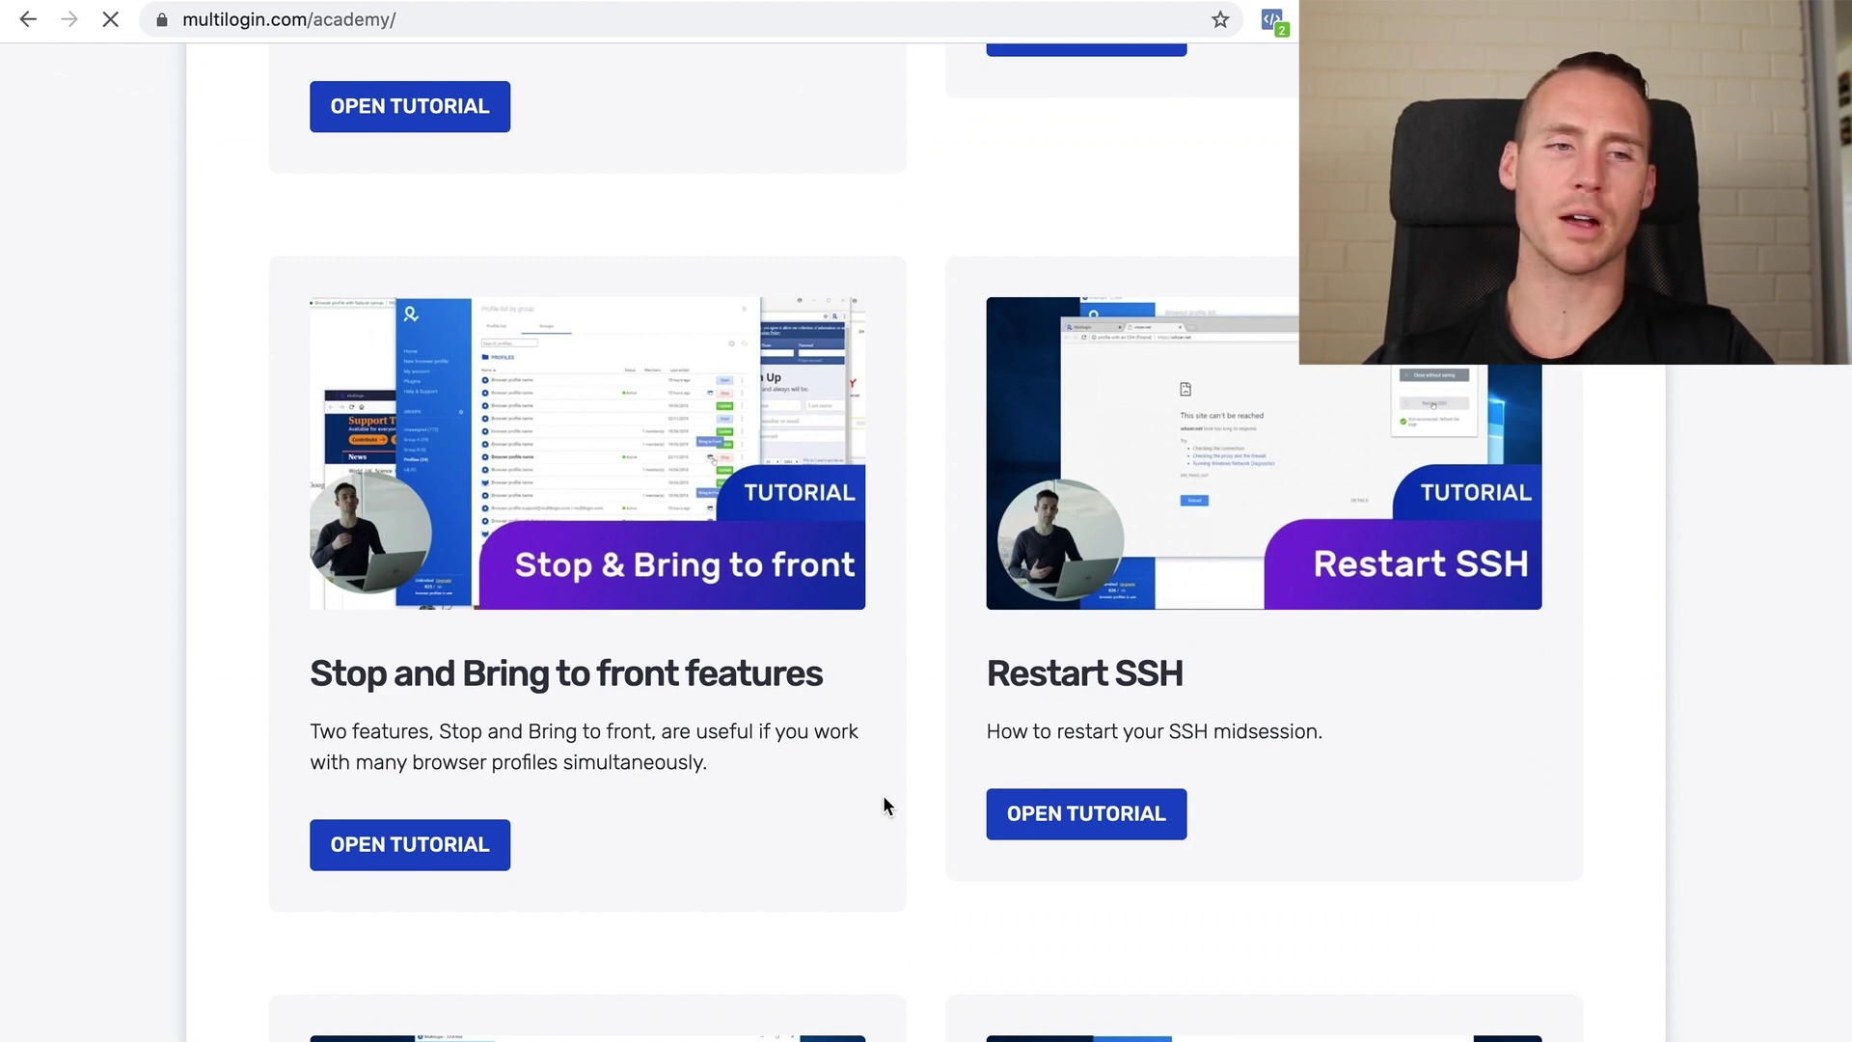
pyautogui.scroll(-8, 916, 200)
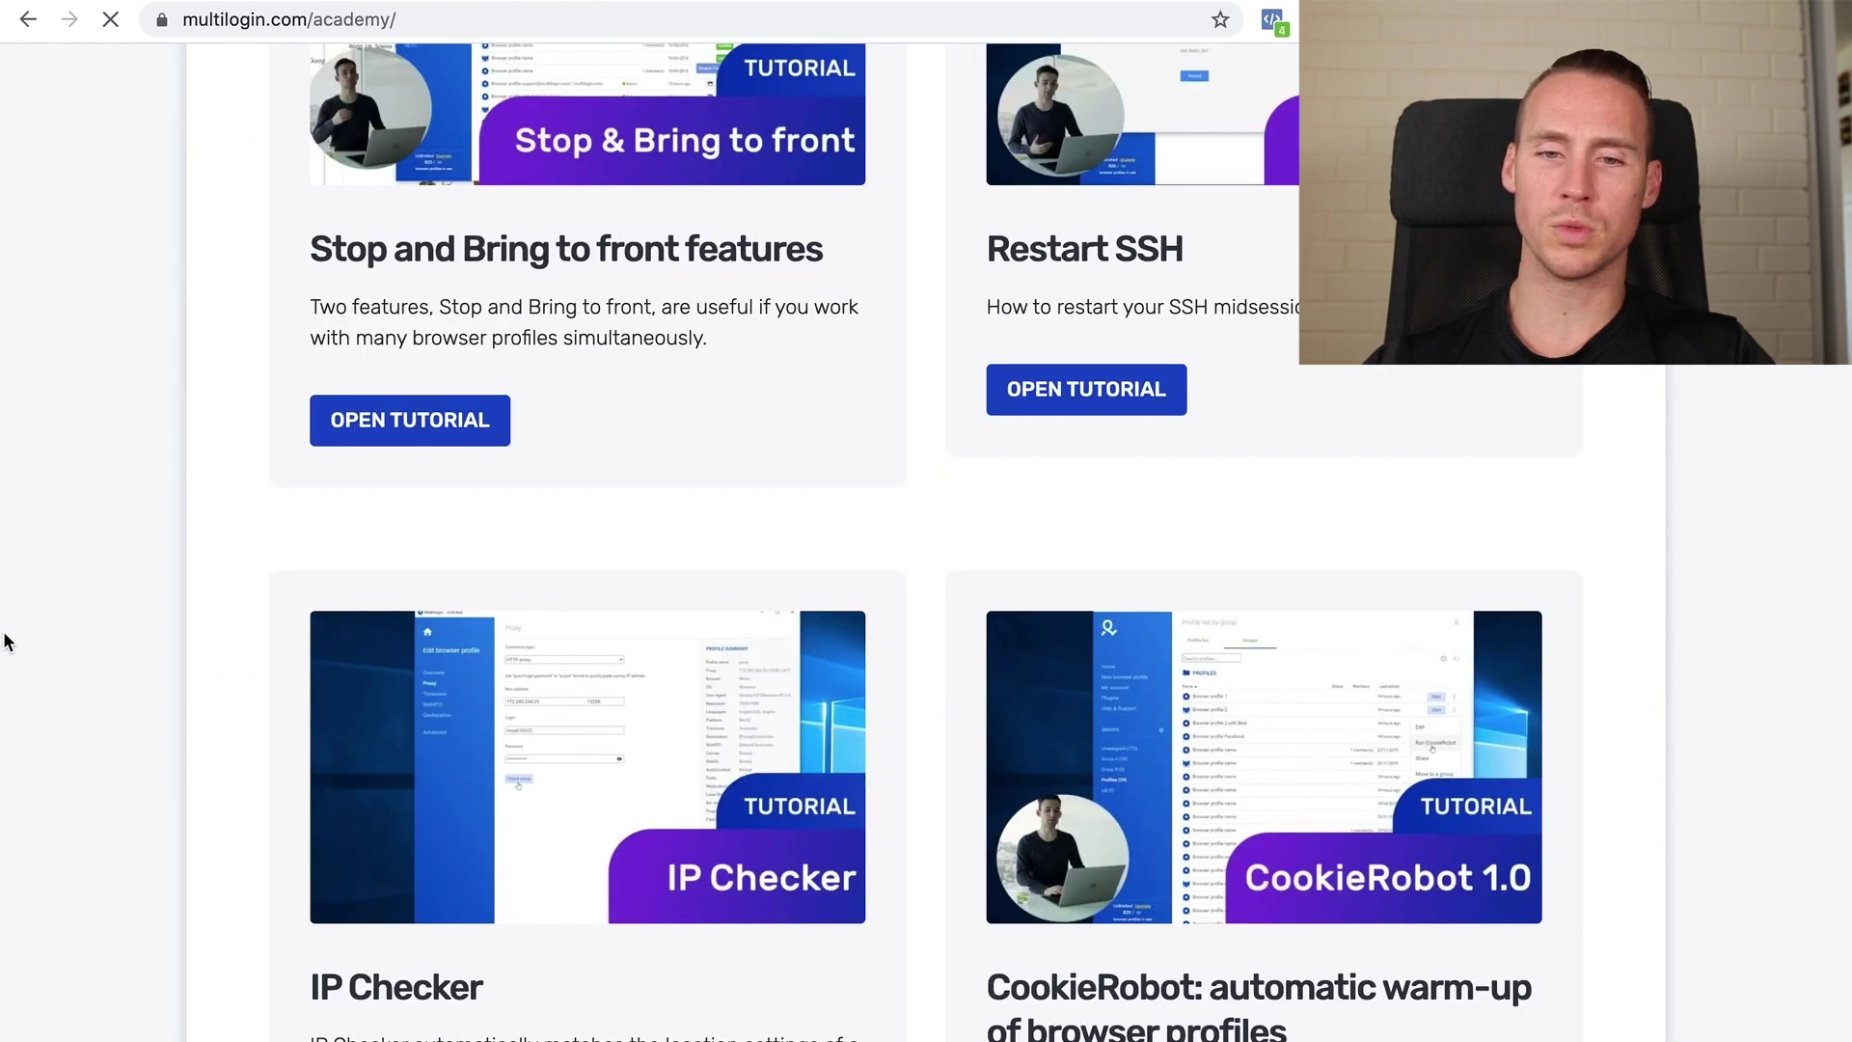
pyautogui.scroll(-3, 4, 641)
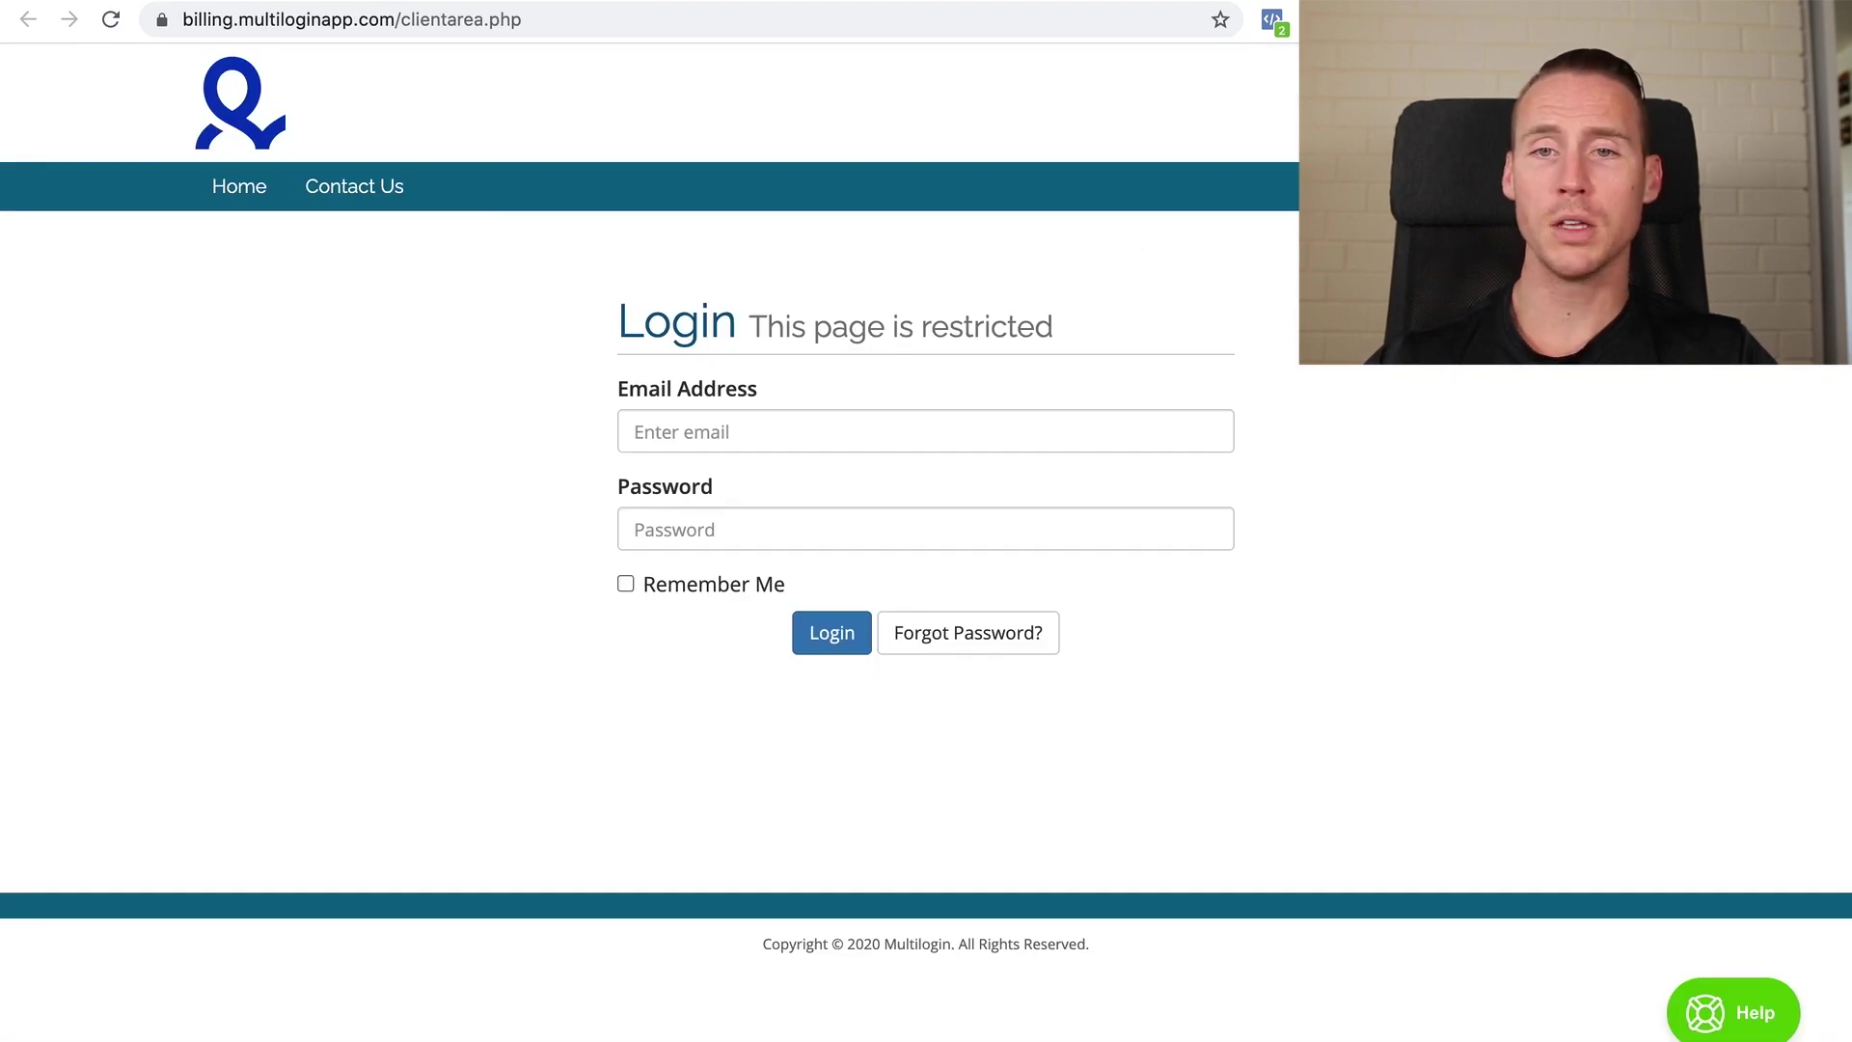
# Log in to the billing client area with the saved account email and password, dismissing the password popup
pyautogui.click(748, 425)
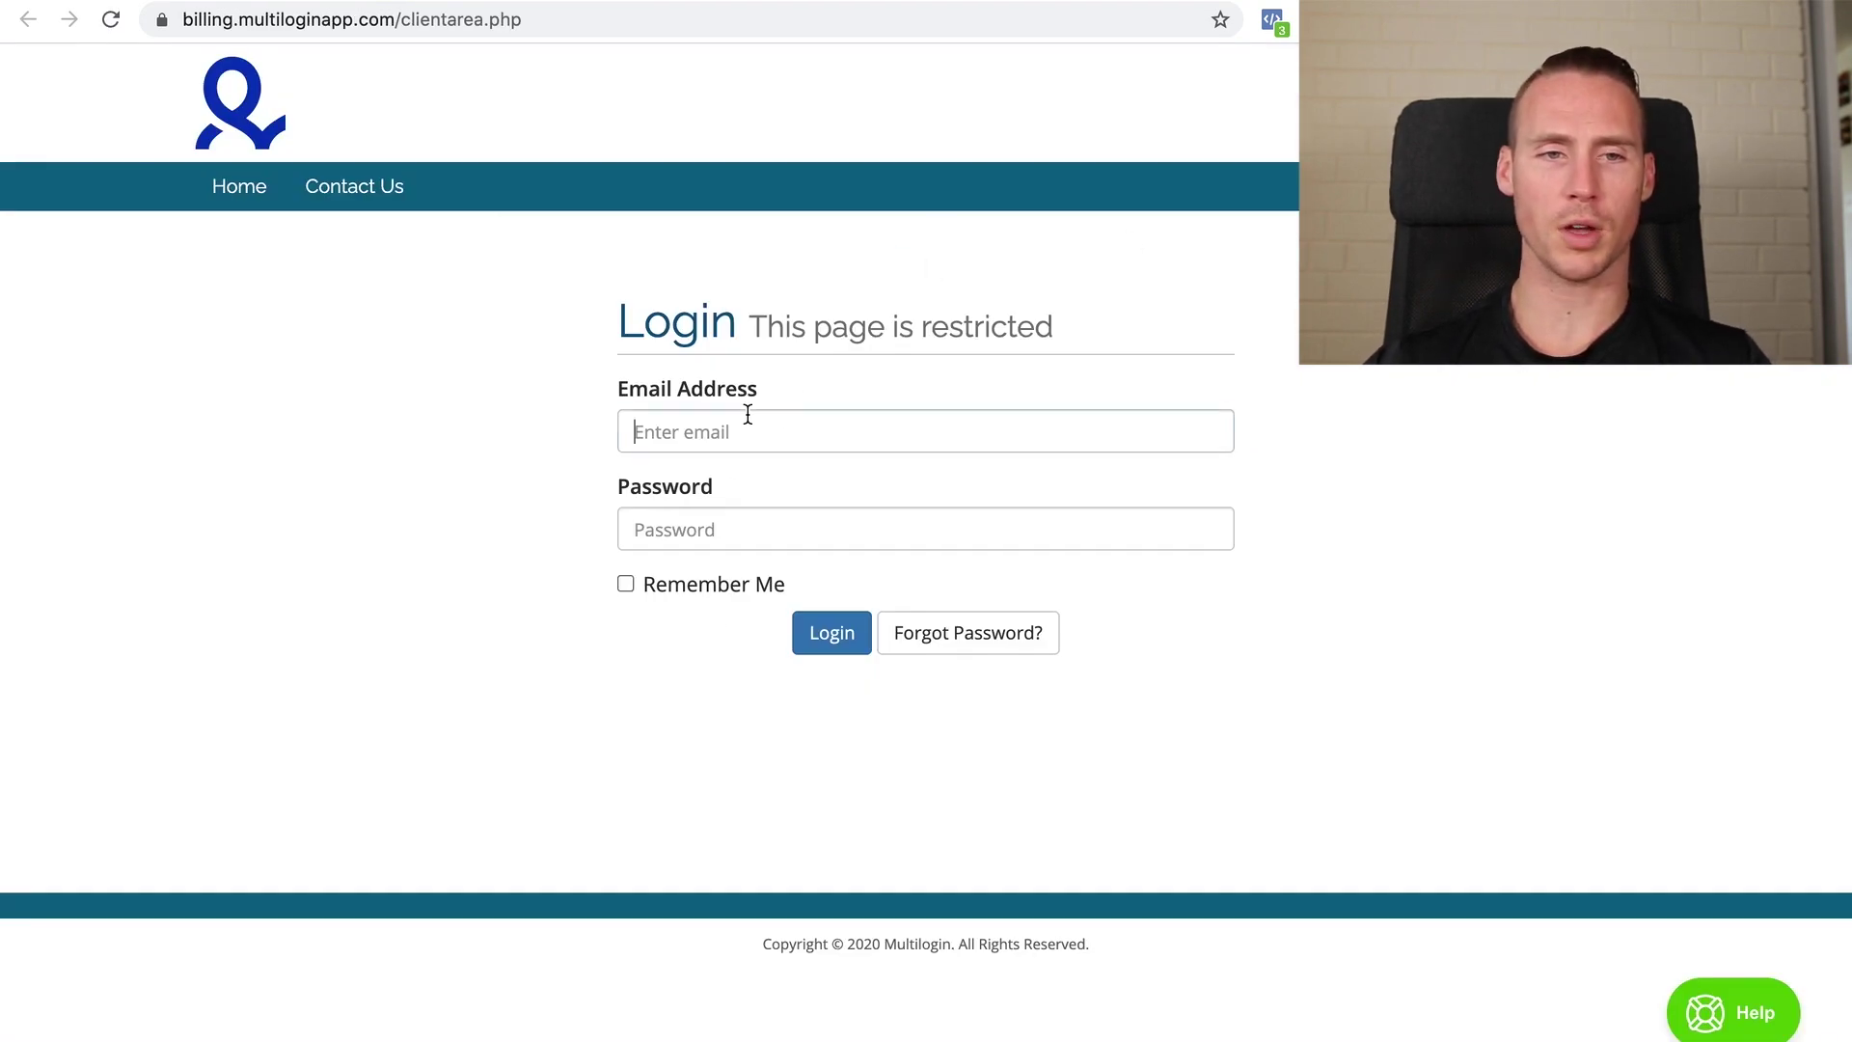
pyautogui.click(747, 487)
pyautogui.click(741, 513)
pyautogui.press('super+v')
pyautogui.press('Return')
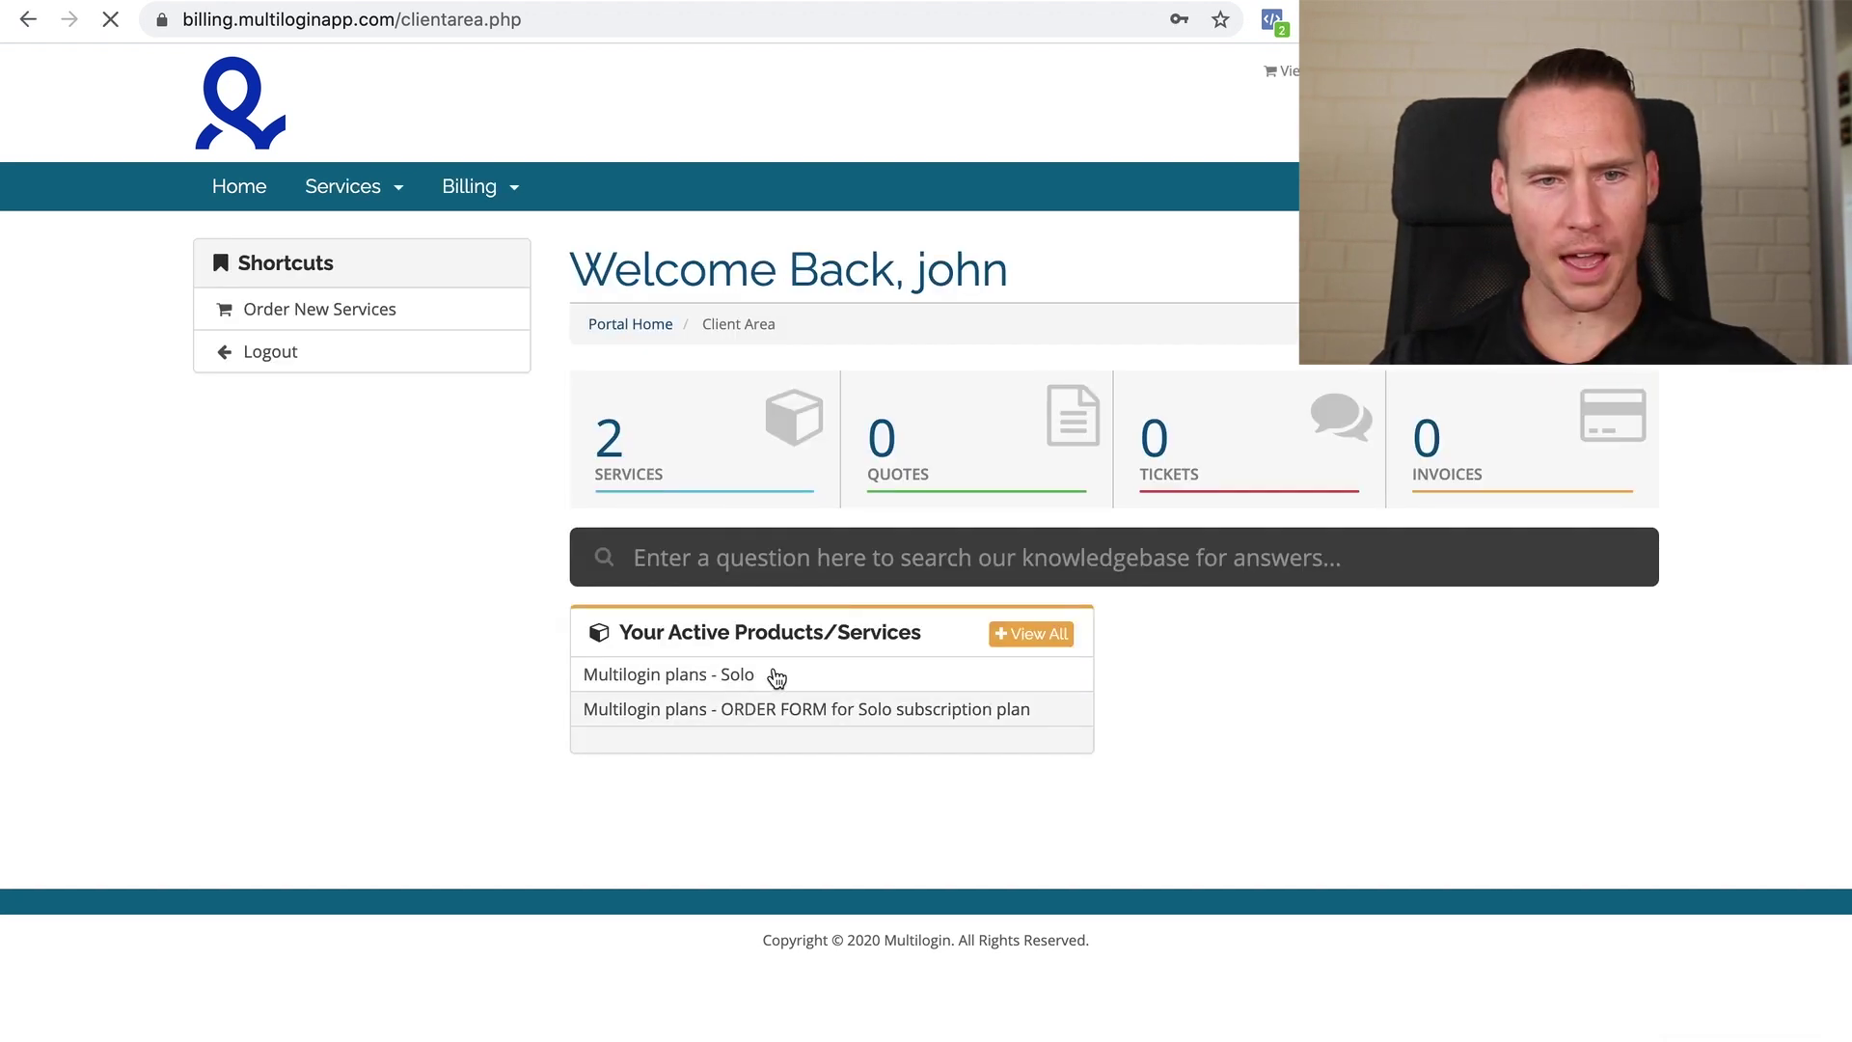
pyautogui.click(980, 397)
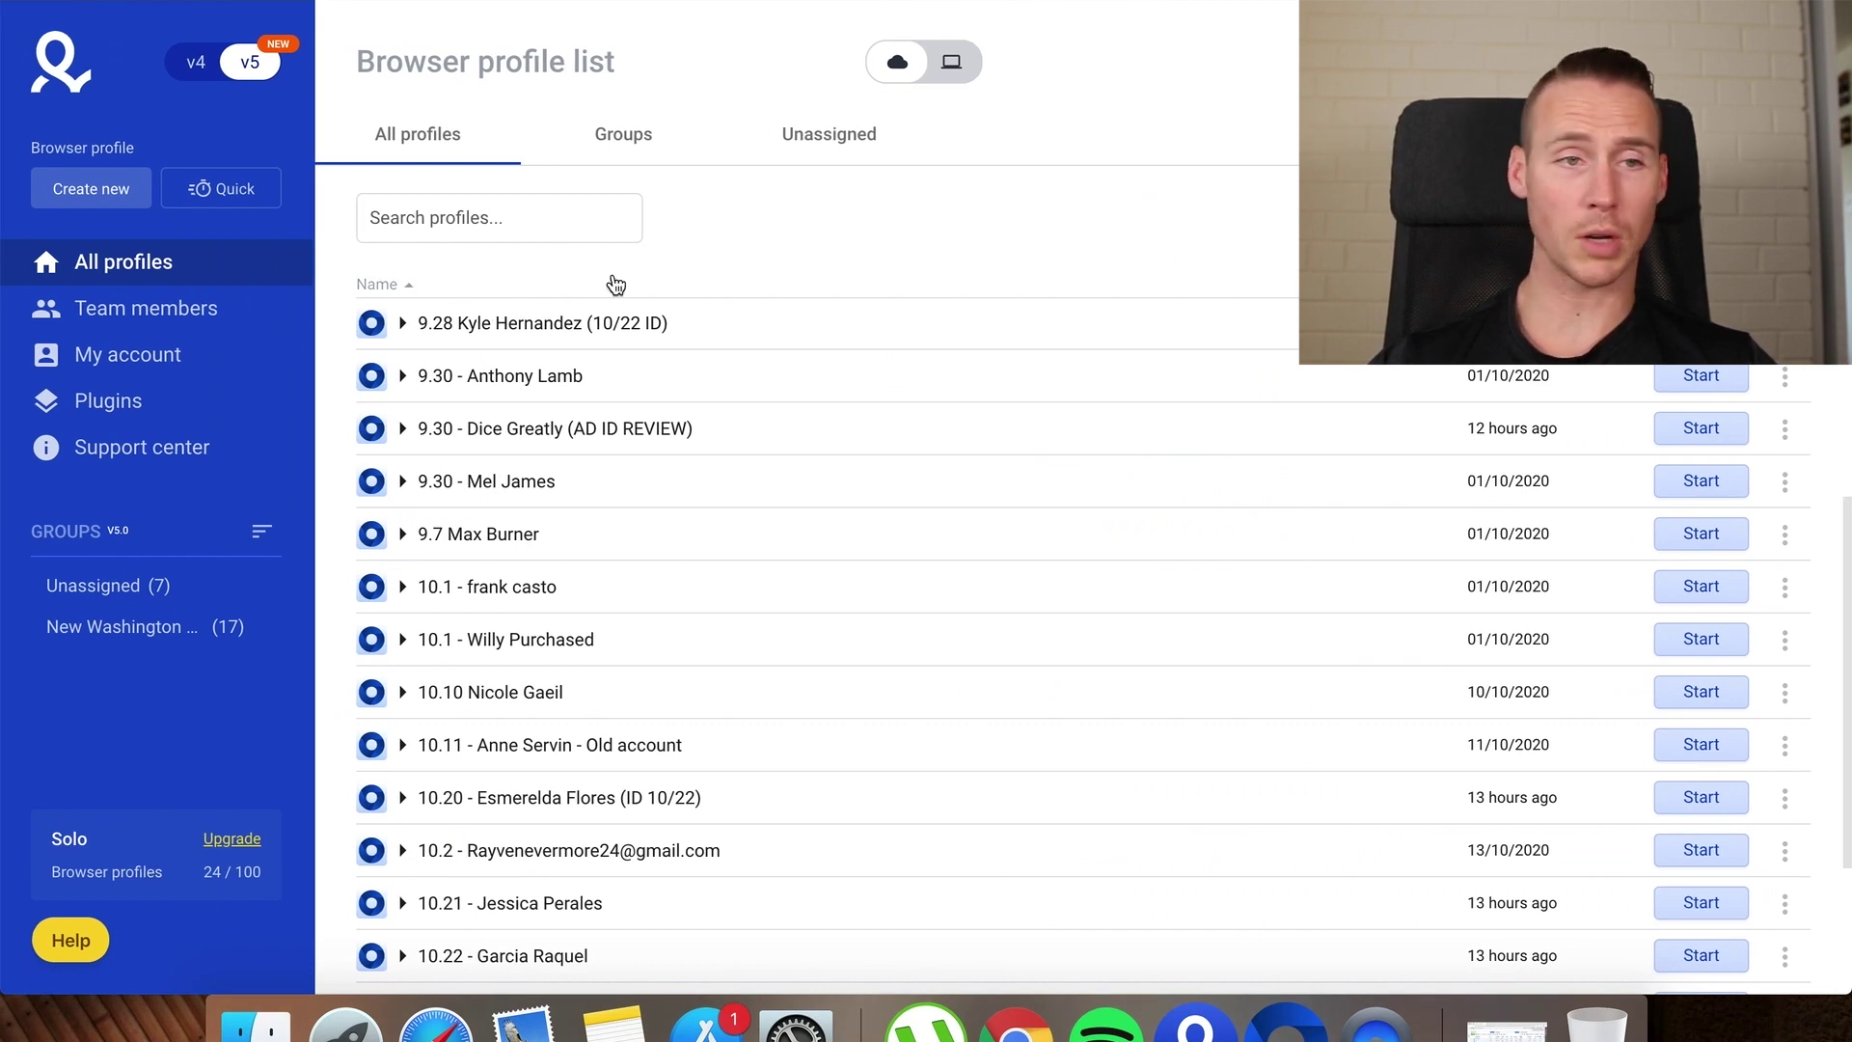
# Create a profile named 10.23 plus the user's name, using the first provider proxy IP as an HTTP proxy
pyautogui.click(80, 201)
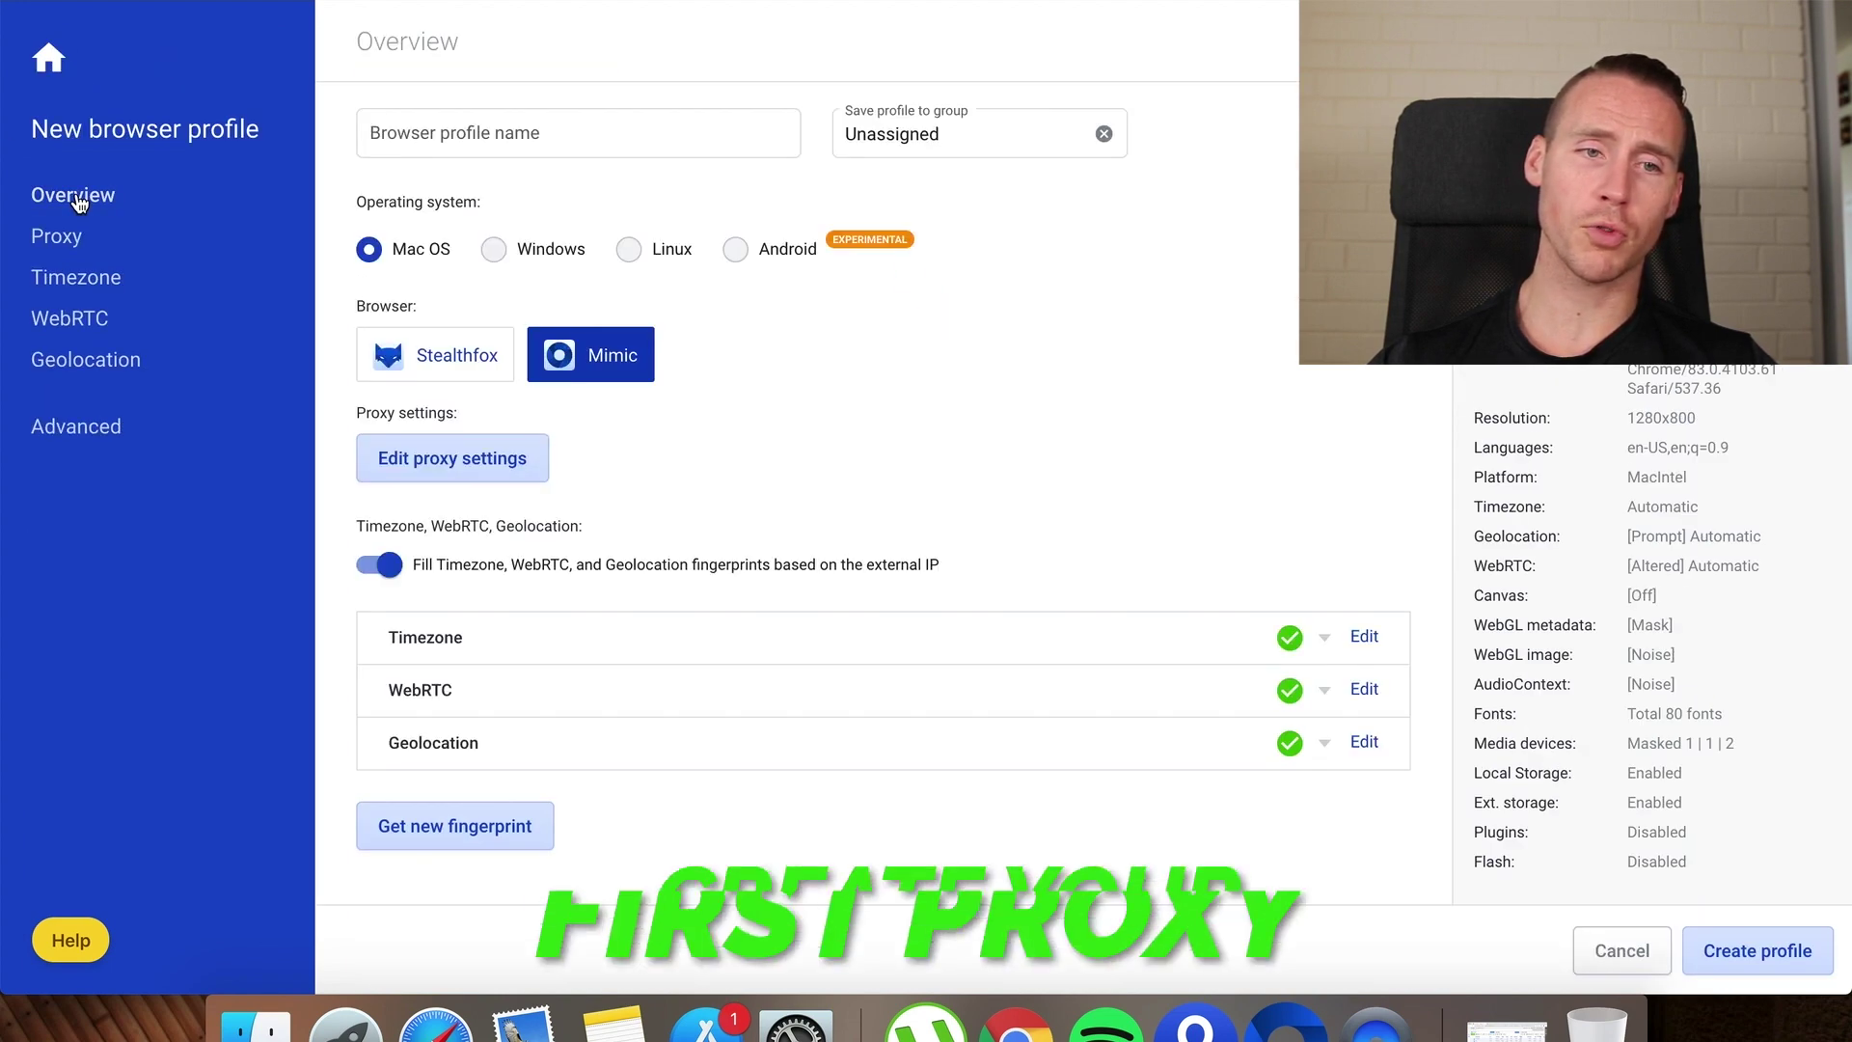
pyautogui.click(537, 134)
pyautogui.write('10.22')
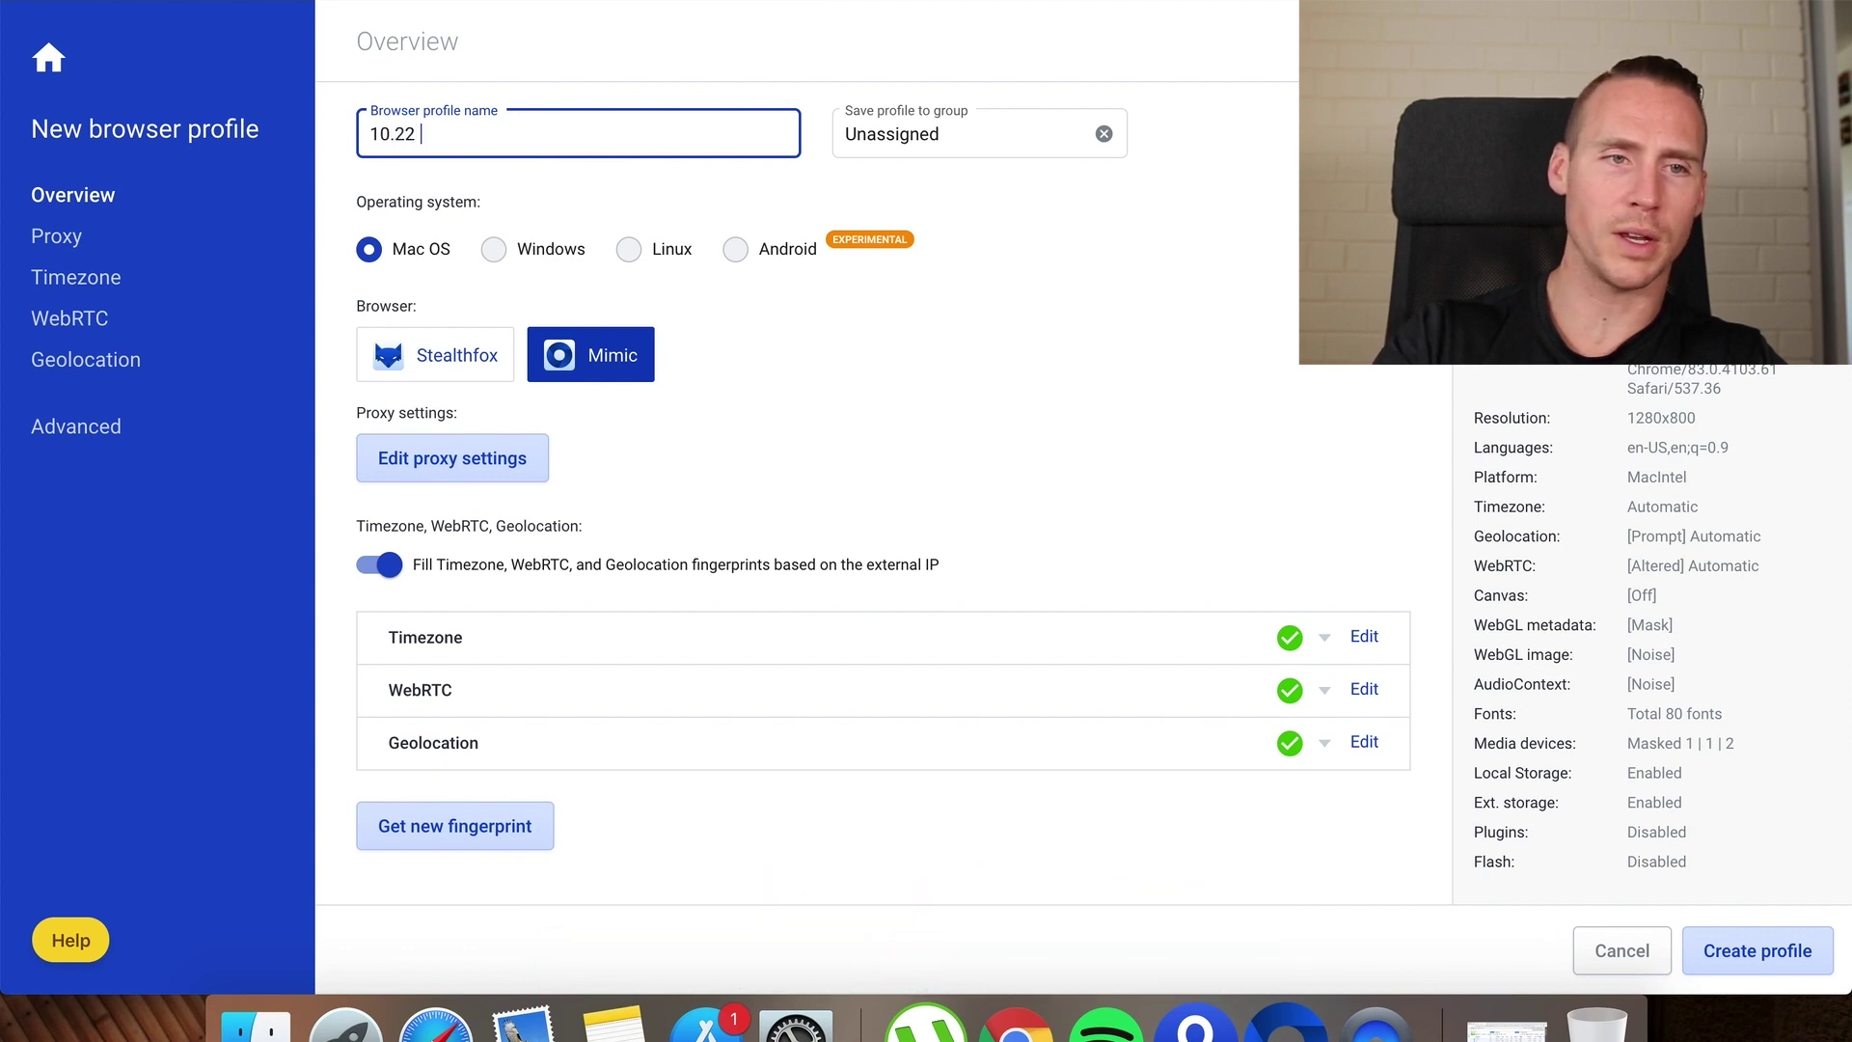
pyautogui.press('BackSpace')
pyautogui.write('3 - ')
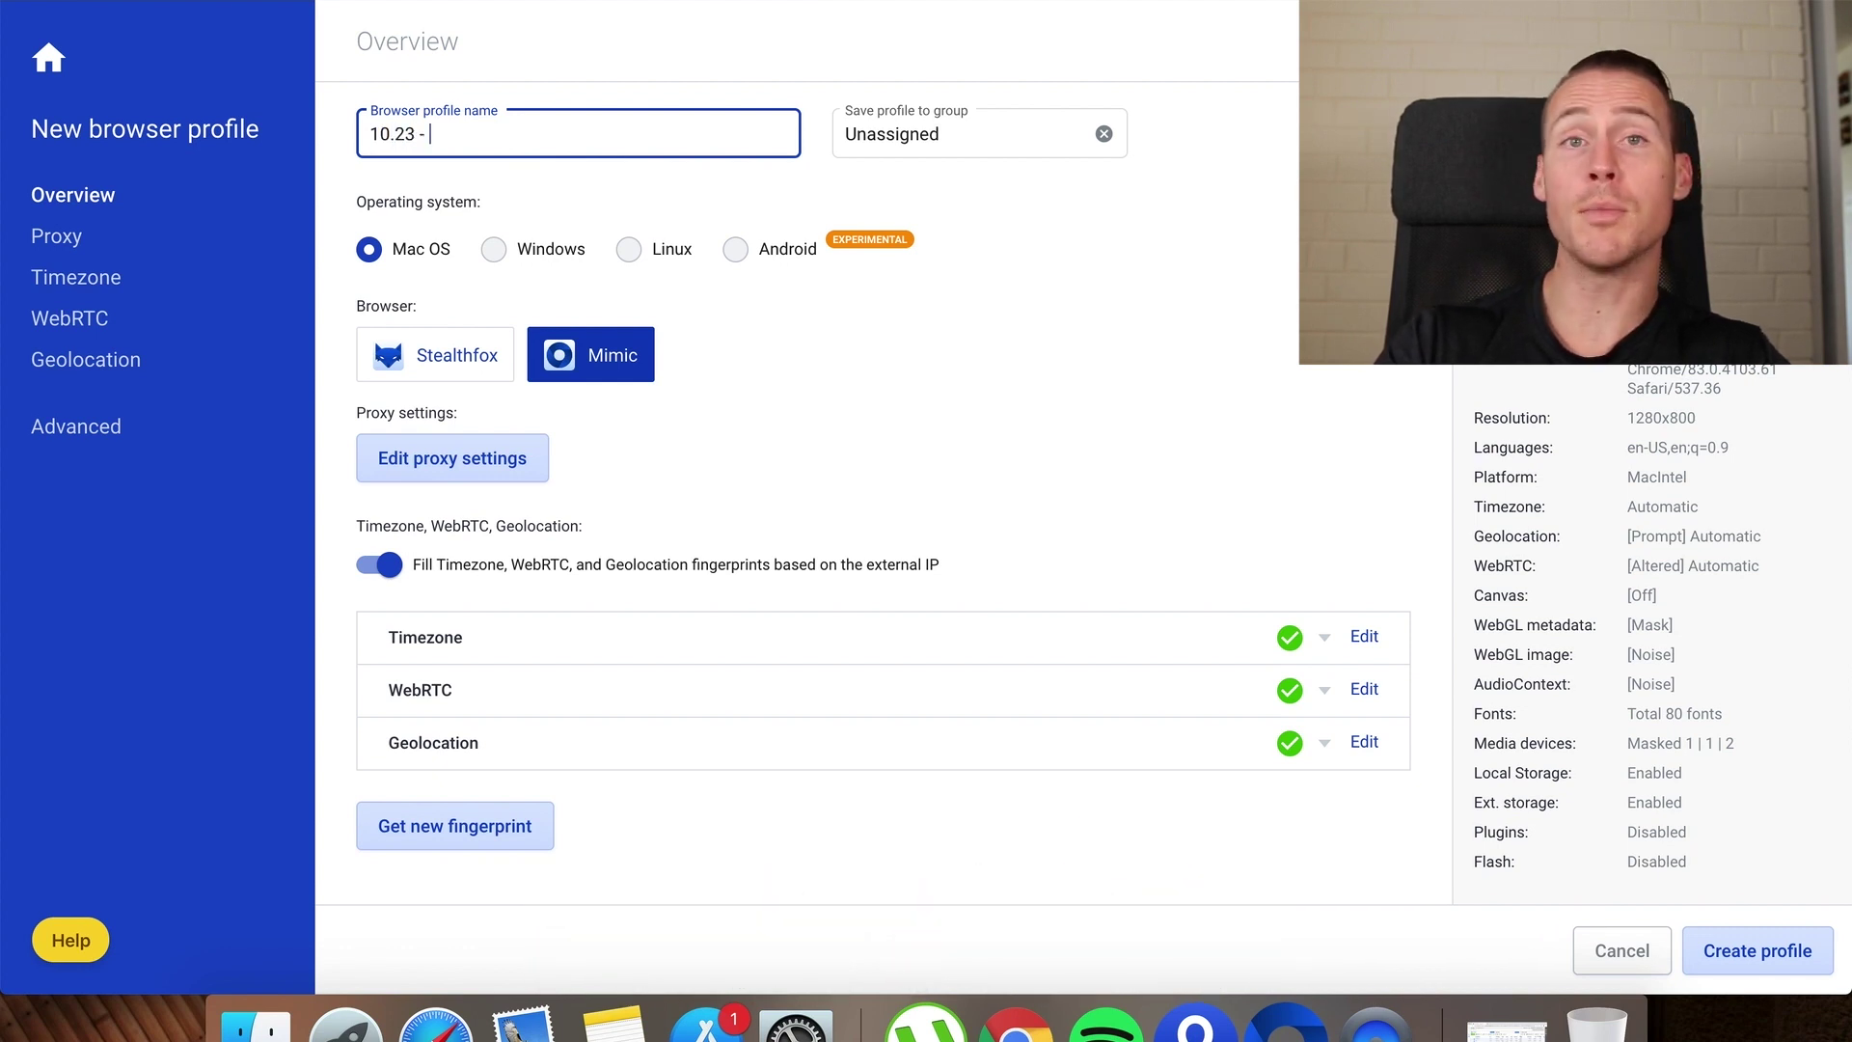
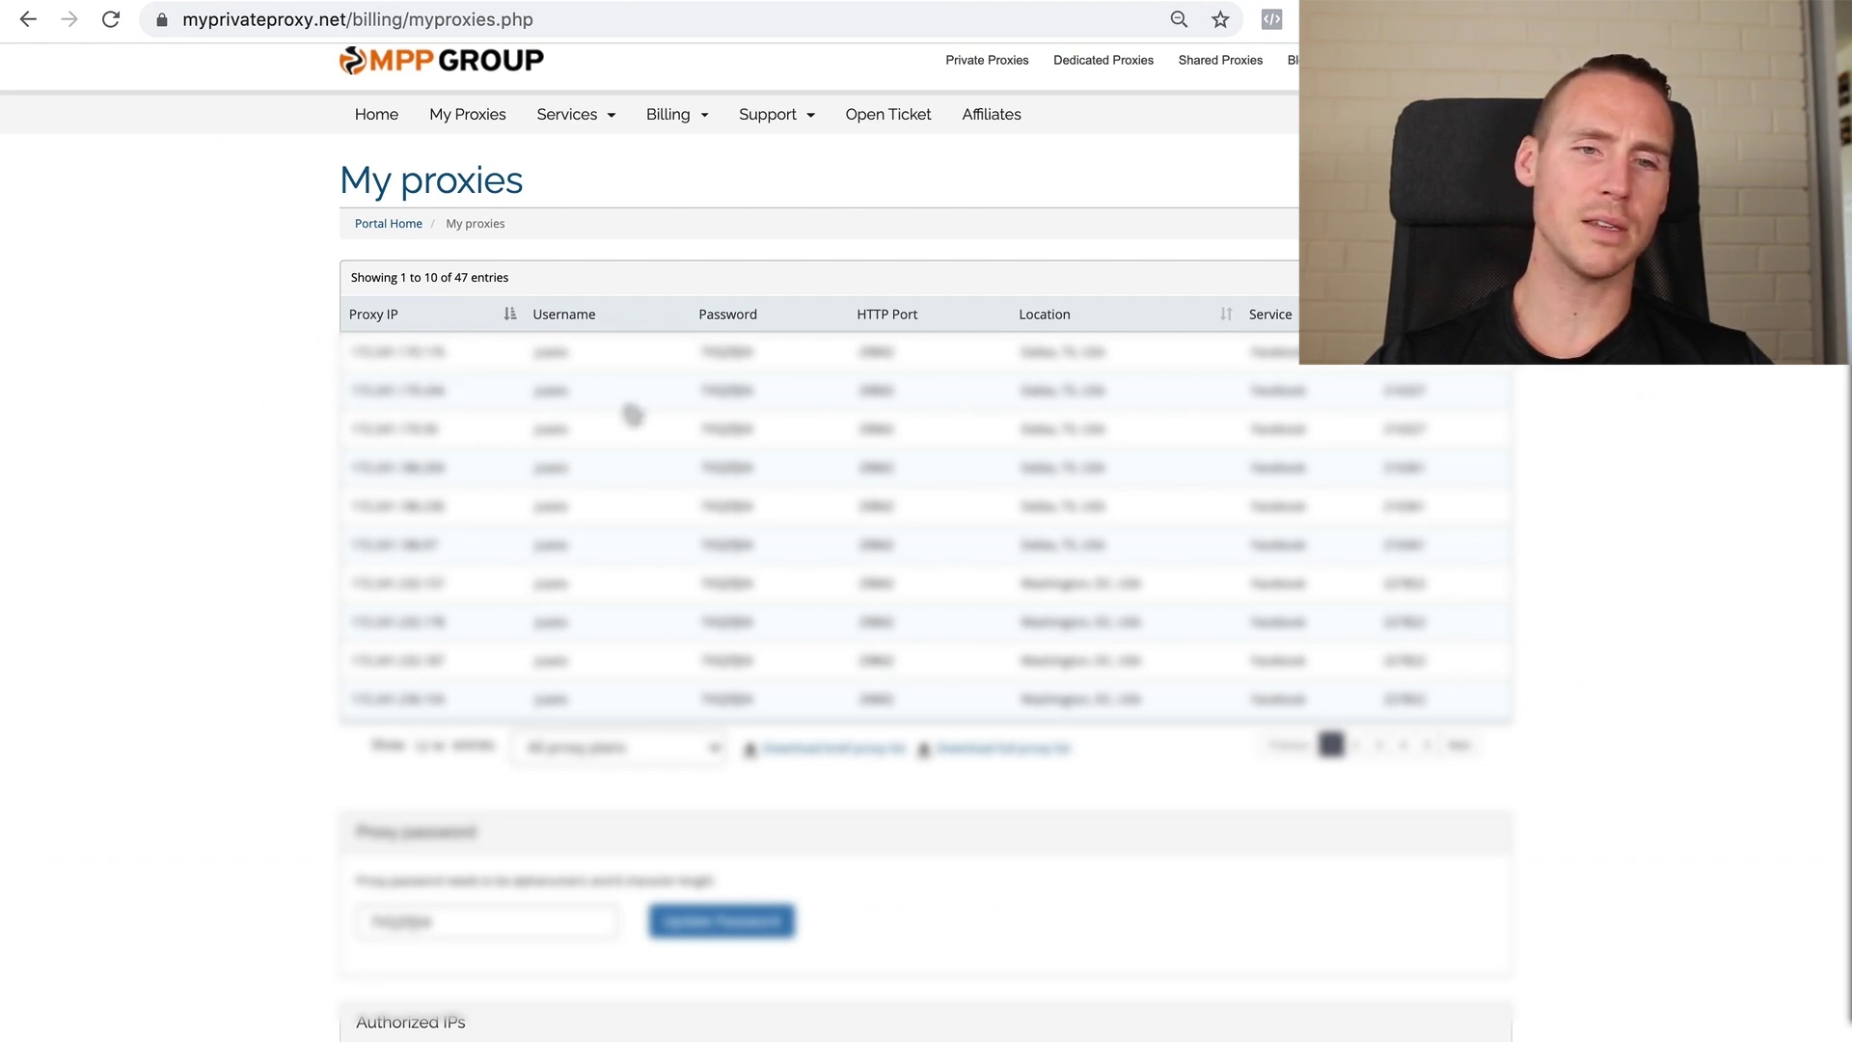
pyautogui.doubleClick(381, 359)
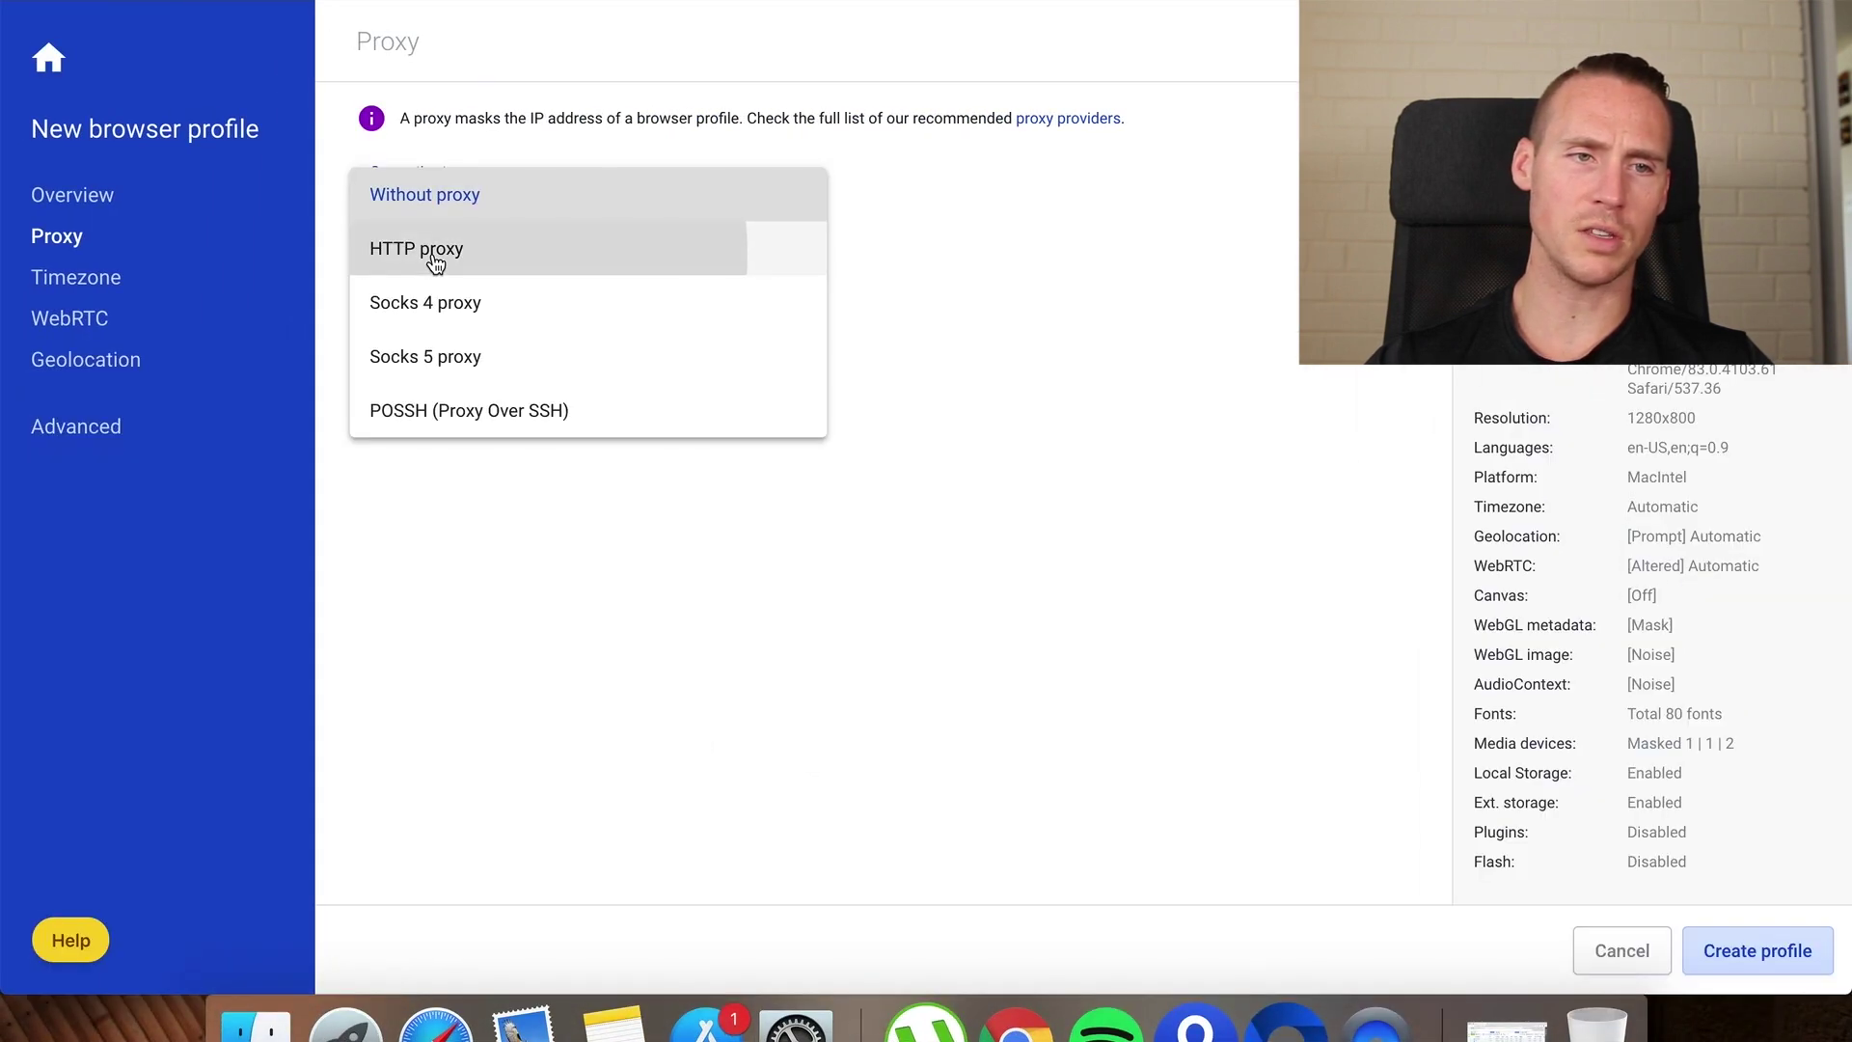
pyautogui.click(431, 251)
# Enter the proxy IP, port 29842, the proxy login and password, and pass the proxy check
pyautogui.click(446, 328)
pyautogui.press('super+v')
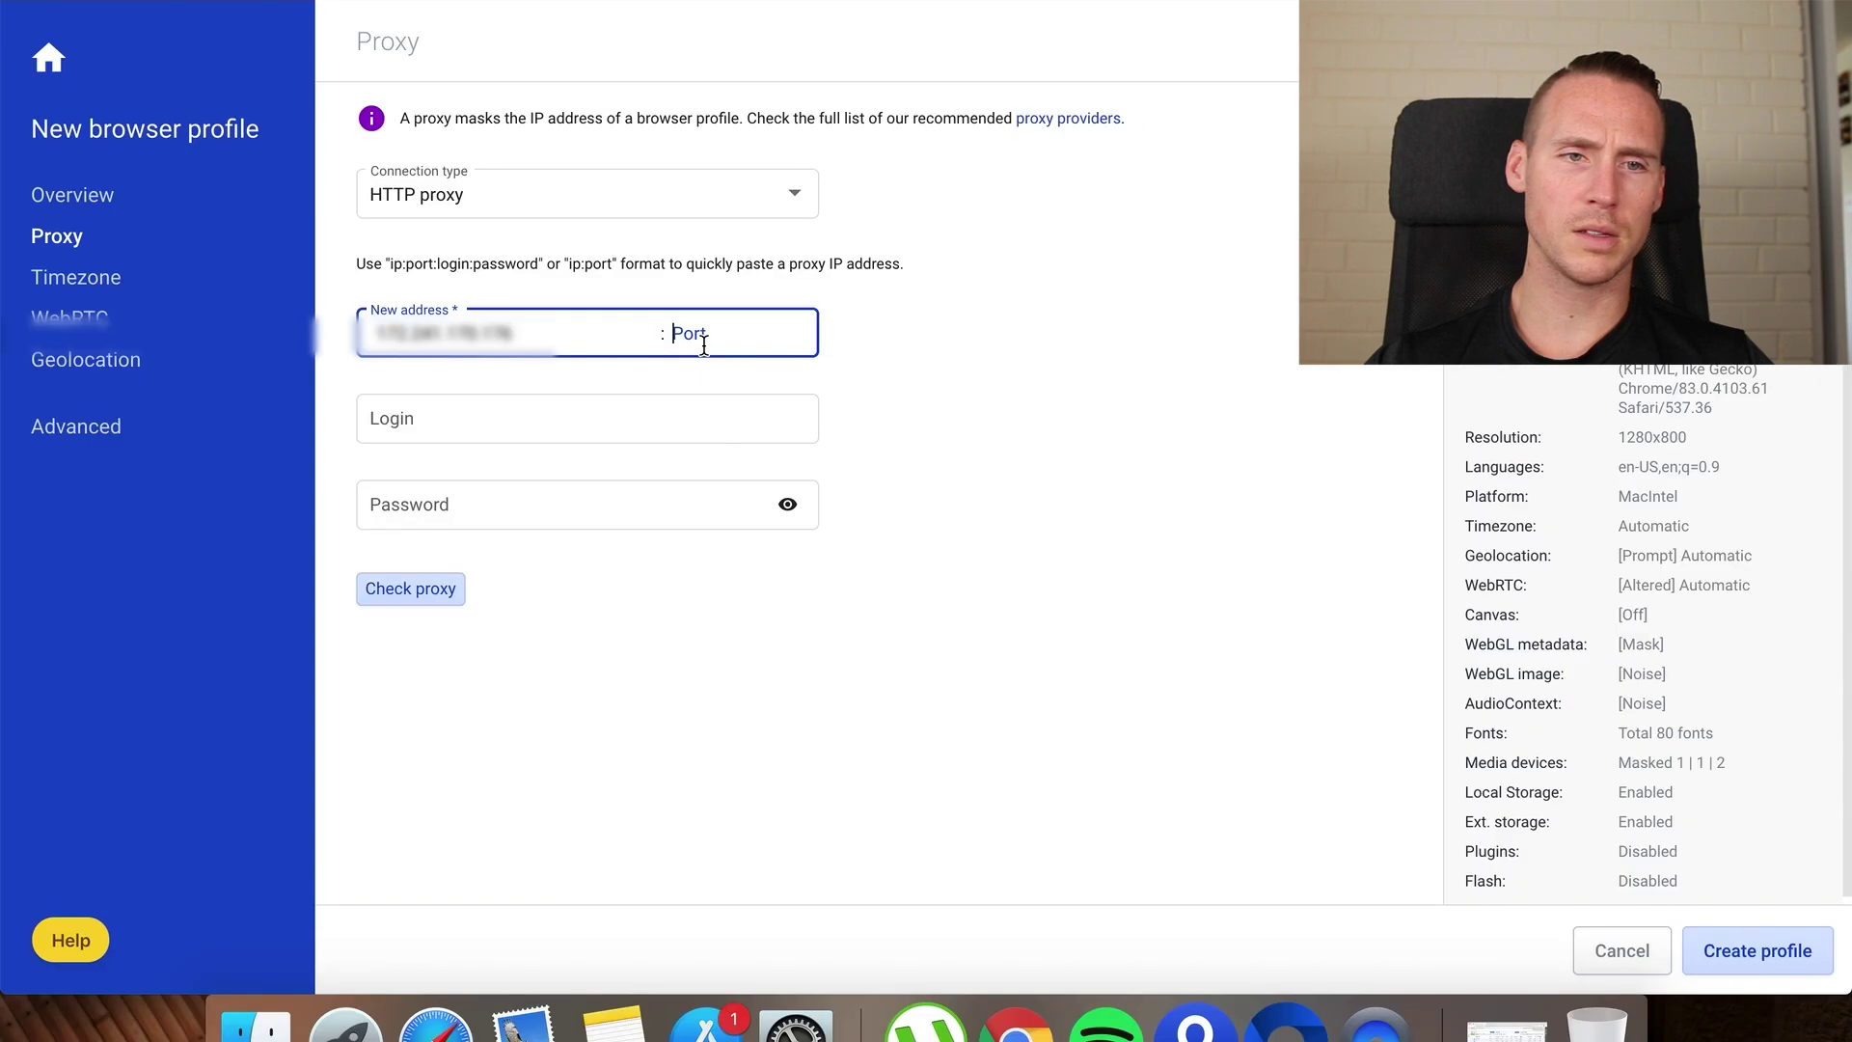
pyautogui.write('29842')
pyautogui.click(608, 418)
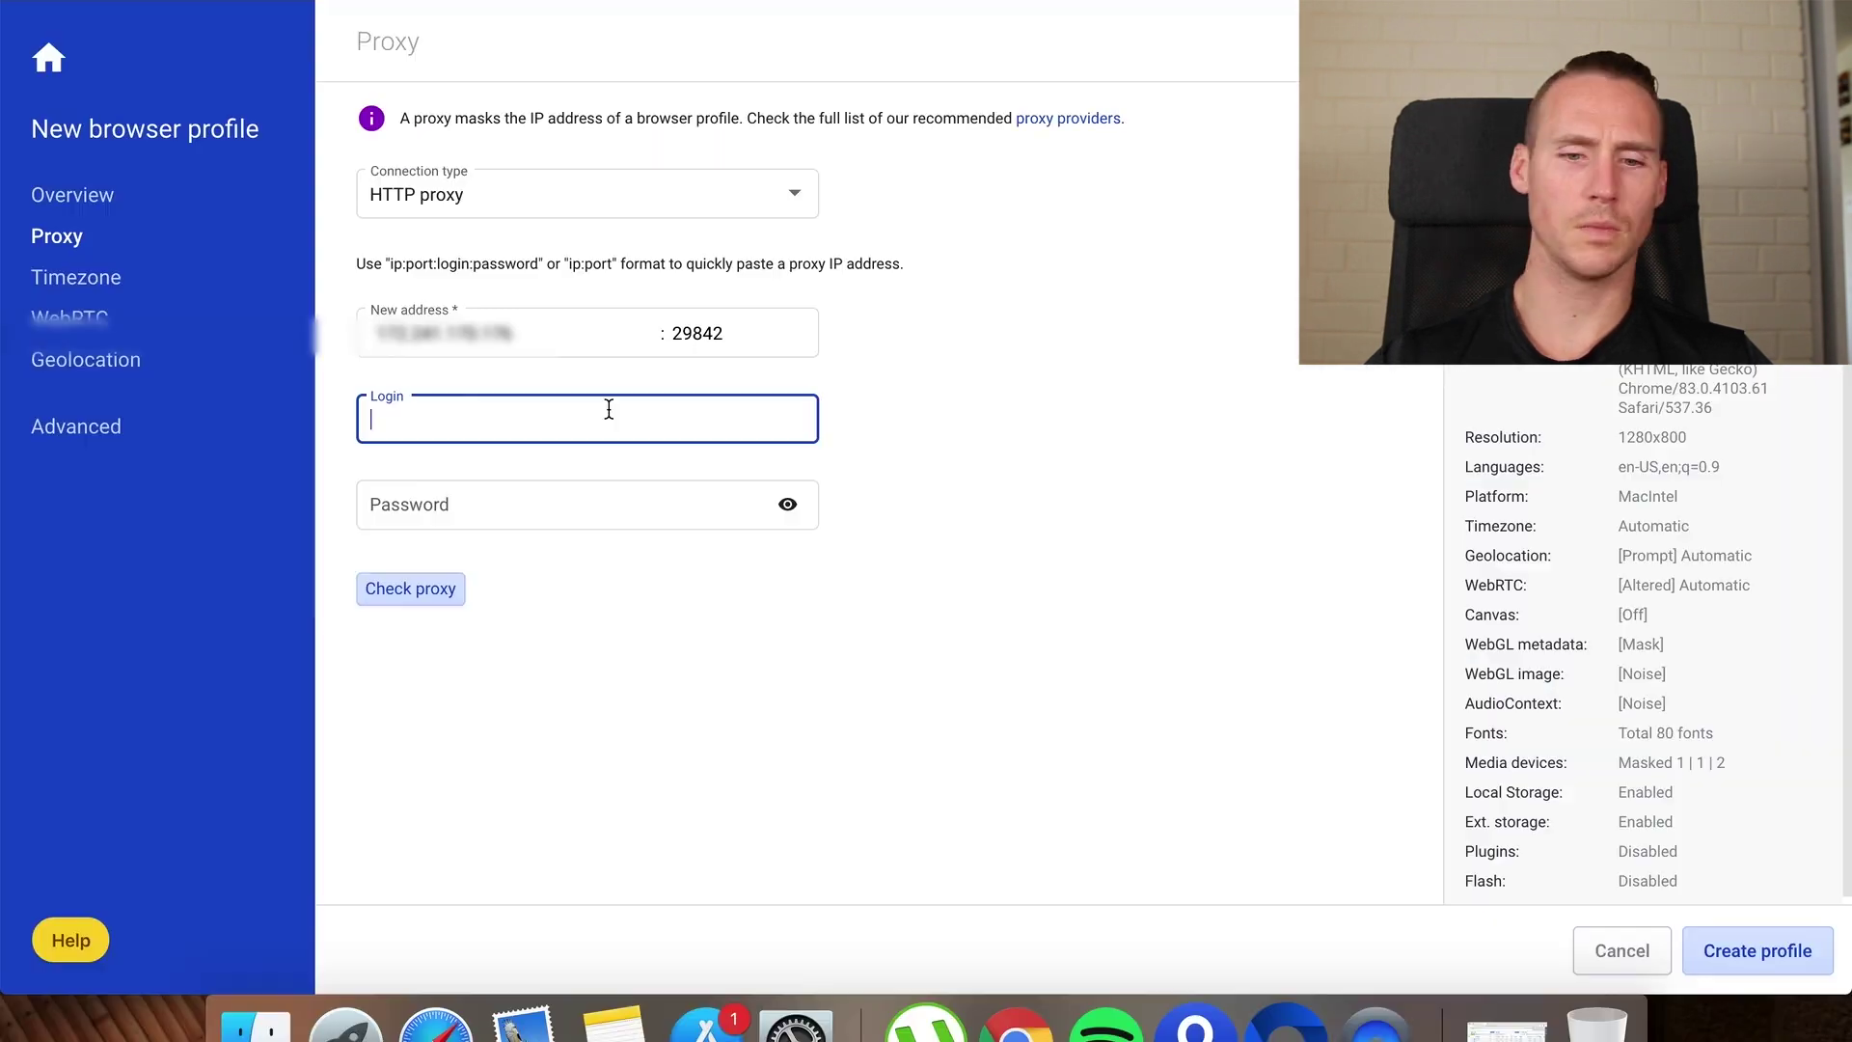
pyautogui.press('Tab')
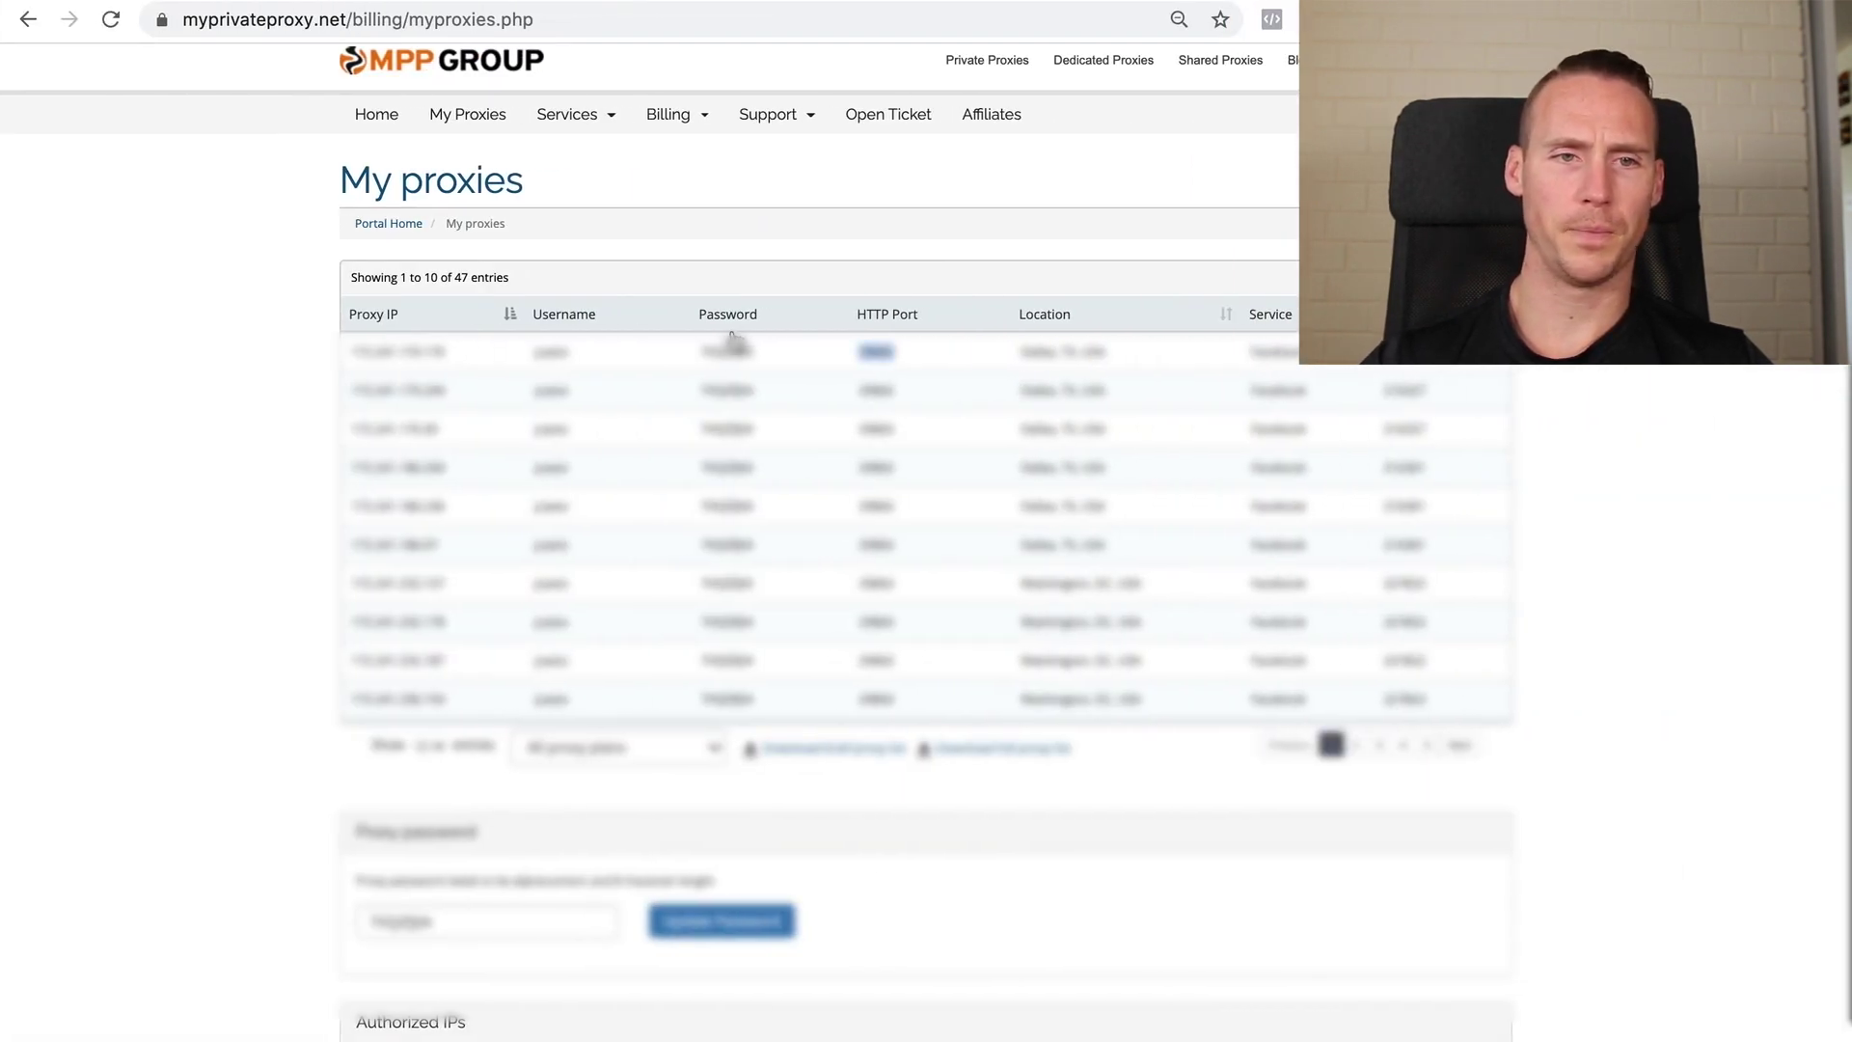
pyautogui.doubleClick(726, 352)
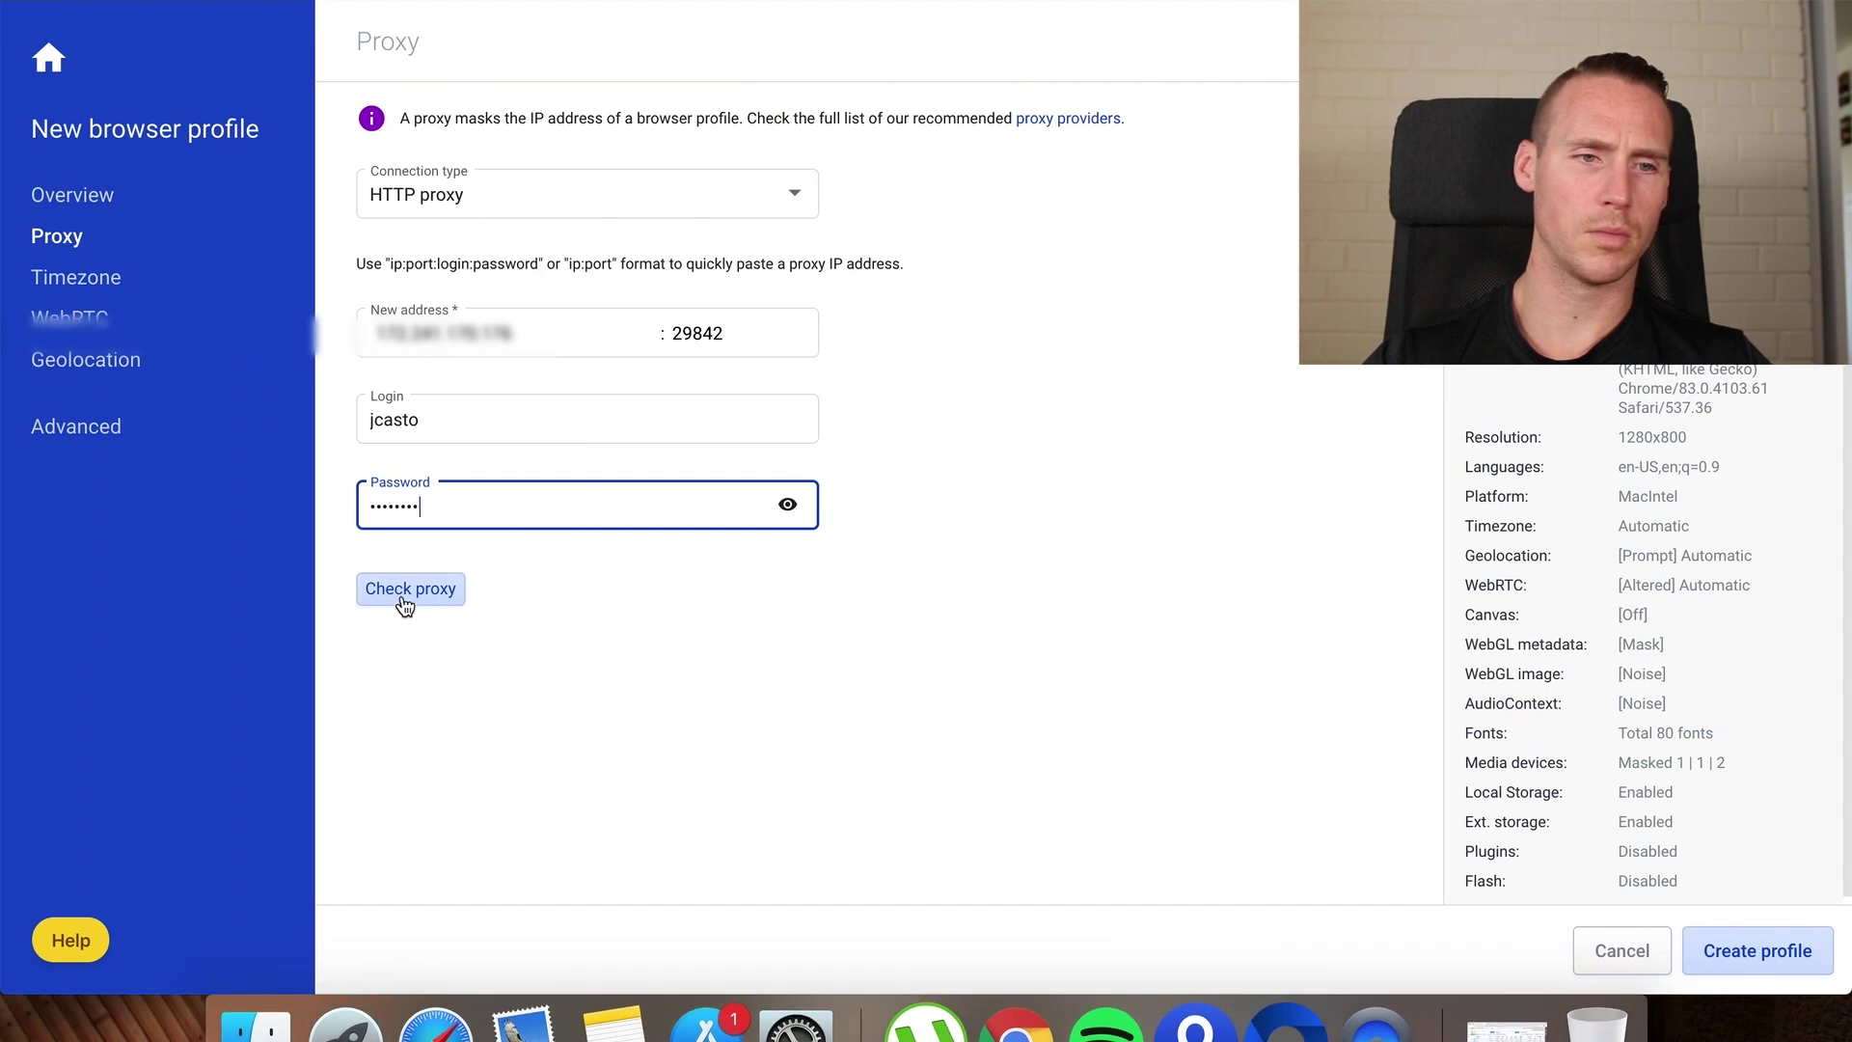
pyautogui.click(426, 585)
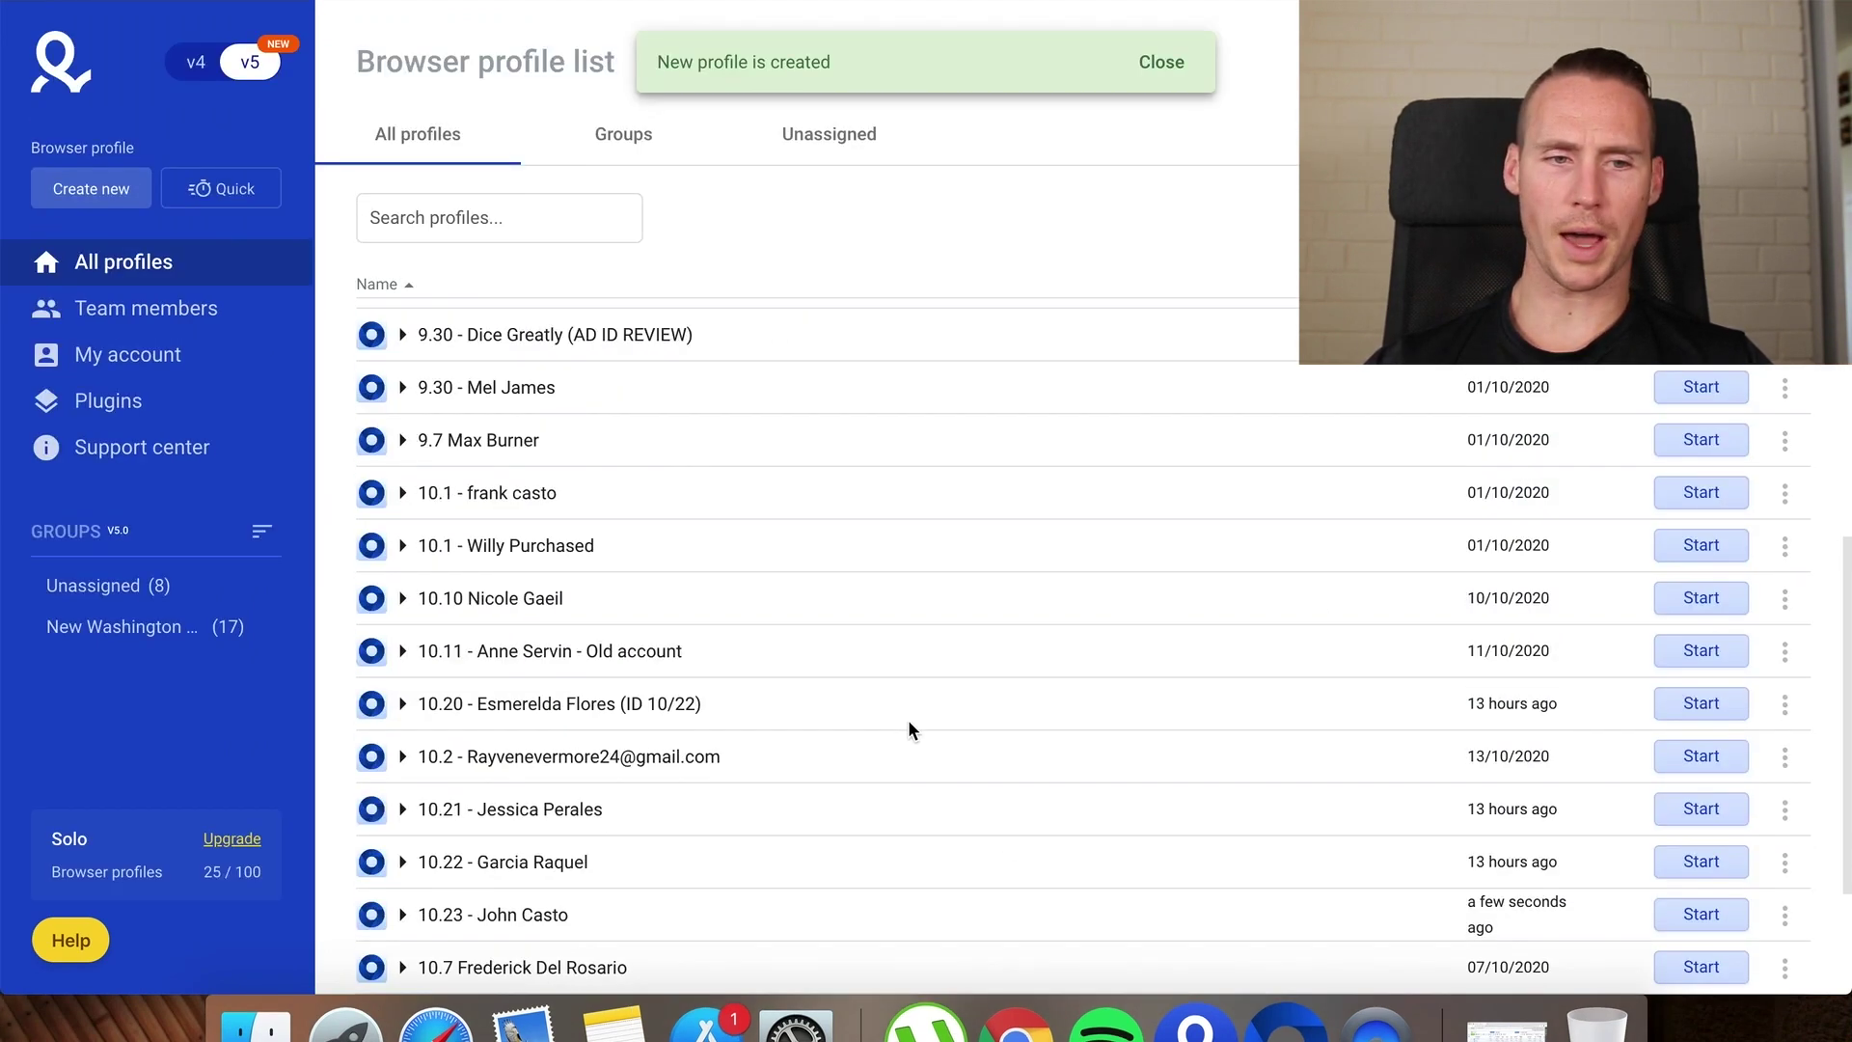
pyautogui.scroll(-4, 907, 730)
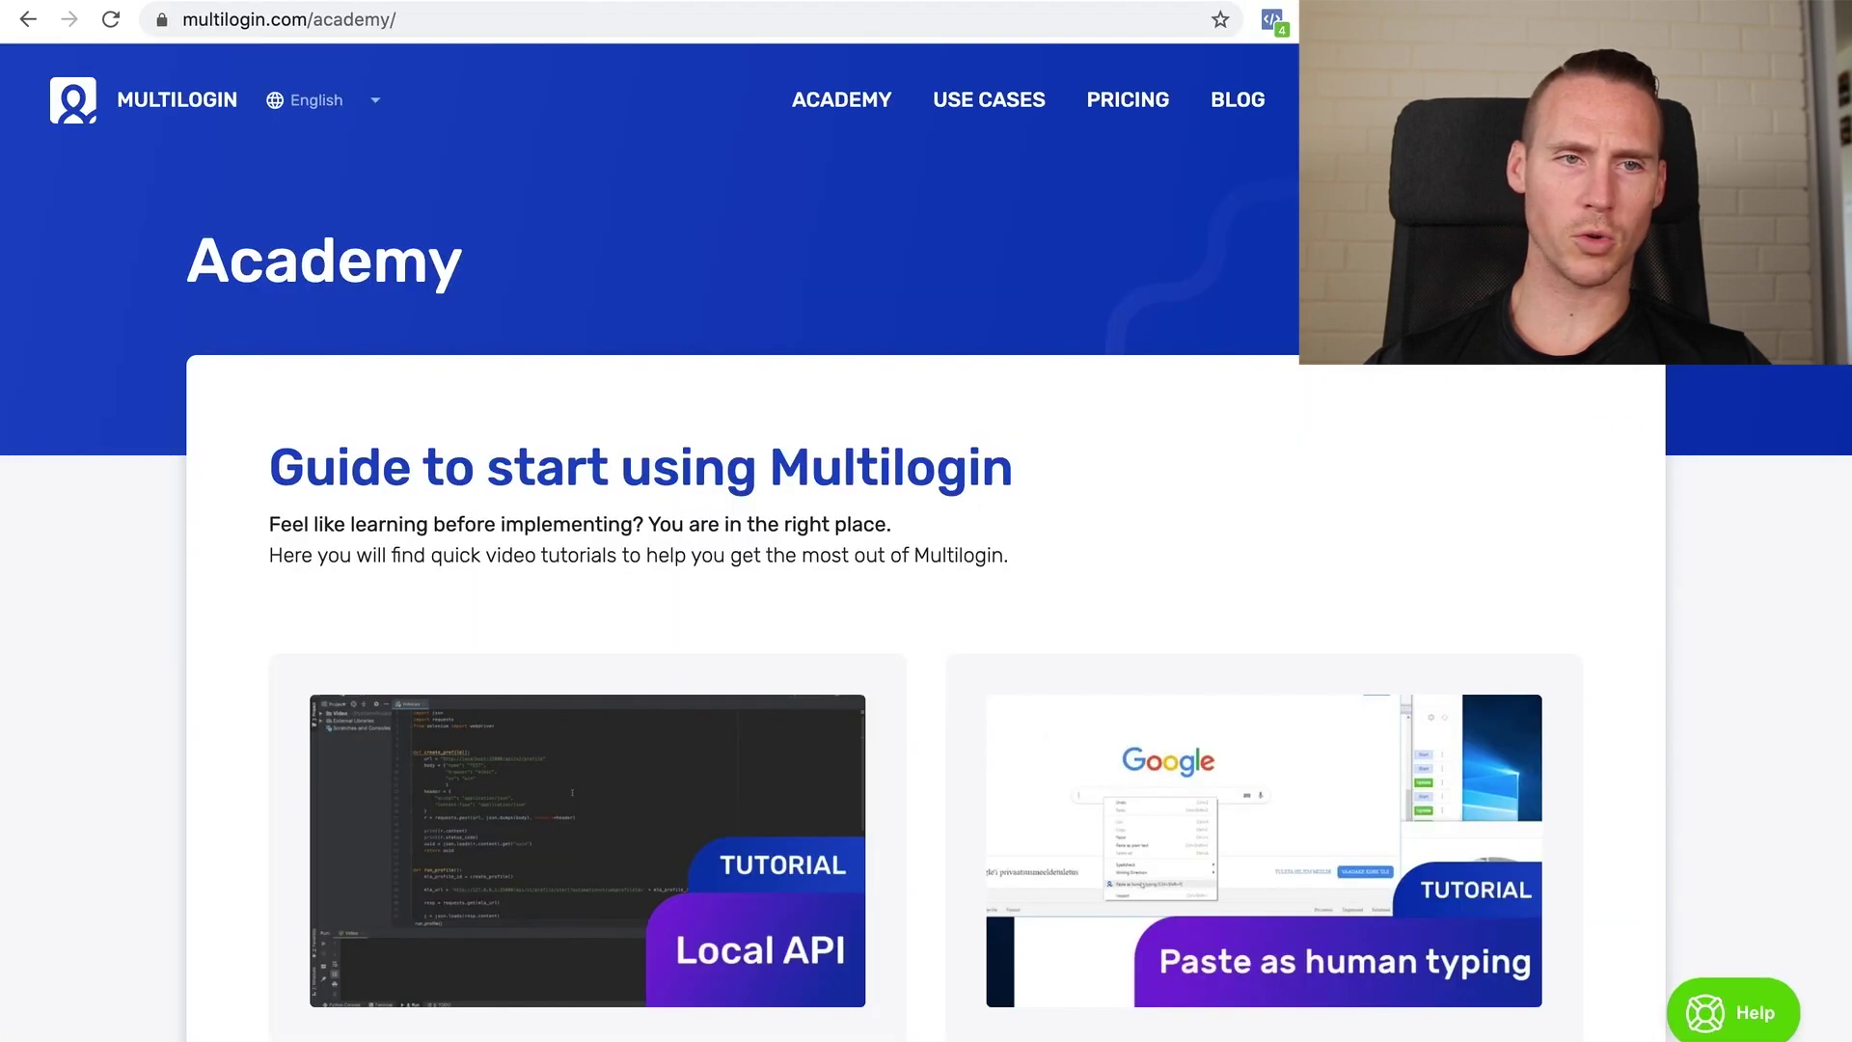
# Scroll the Academy tutorials past Local API and Restart SSH toward IP Checker and CookieRobot
pyautogui.scroll(-5, 517, 656)
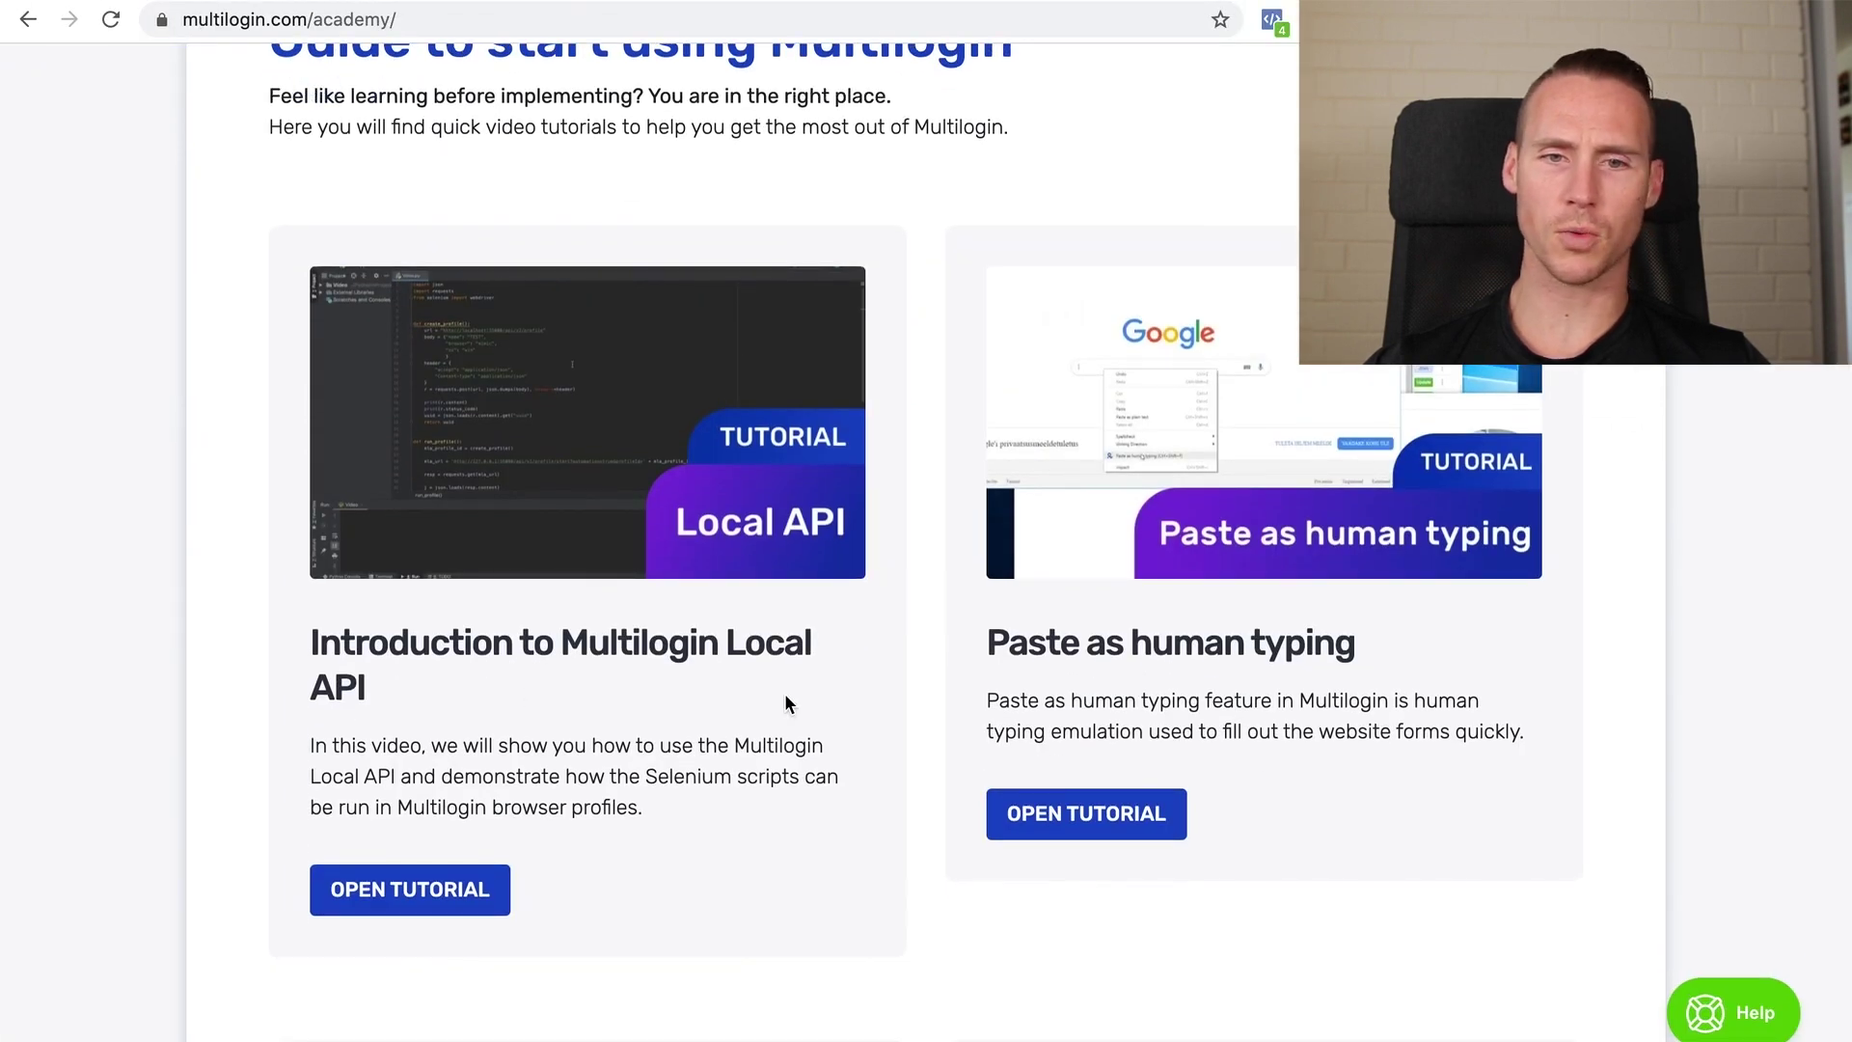
pyautogui.scroll(-7, 790, 698)
pyautogui.scroll(-2, 786, 702)
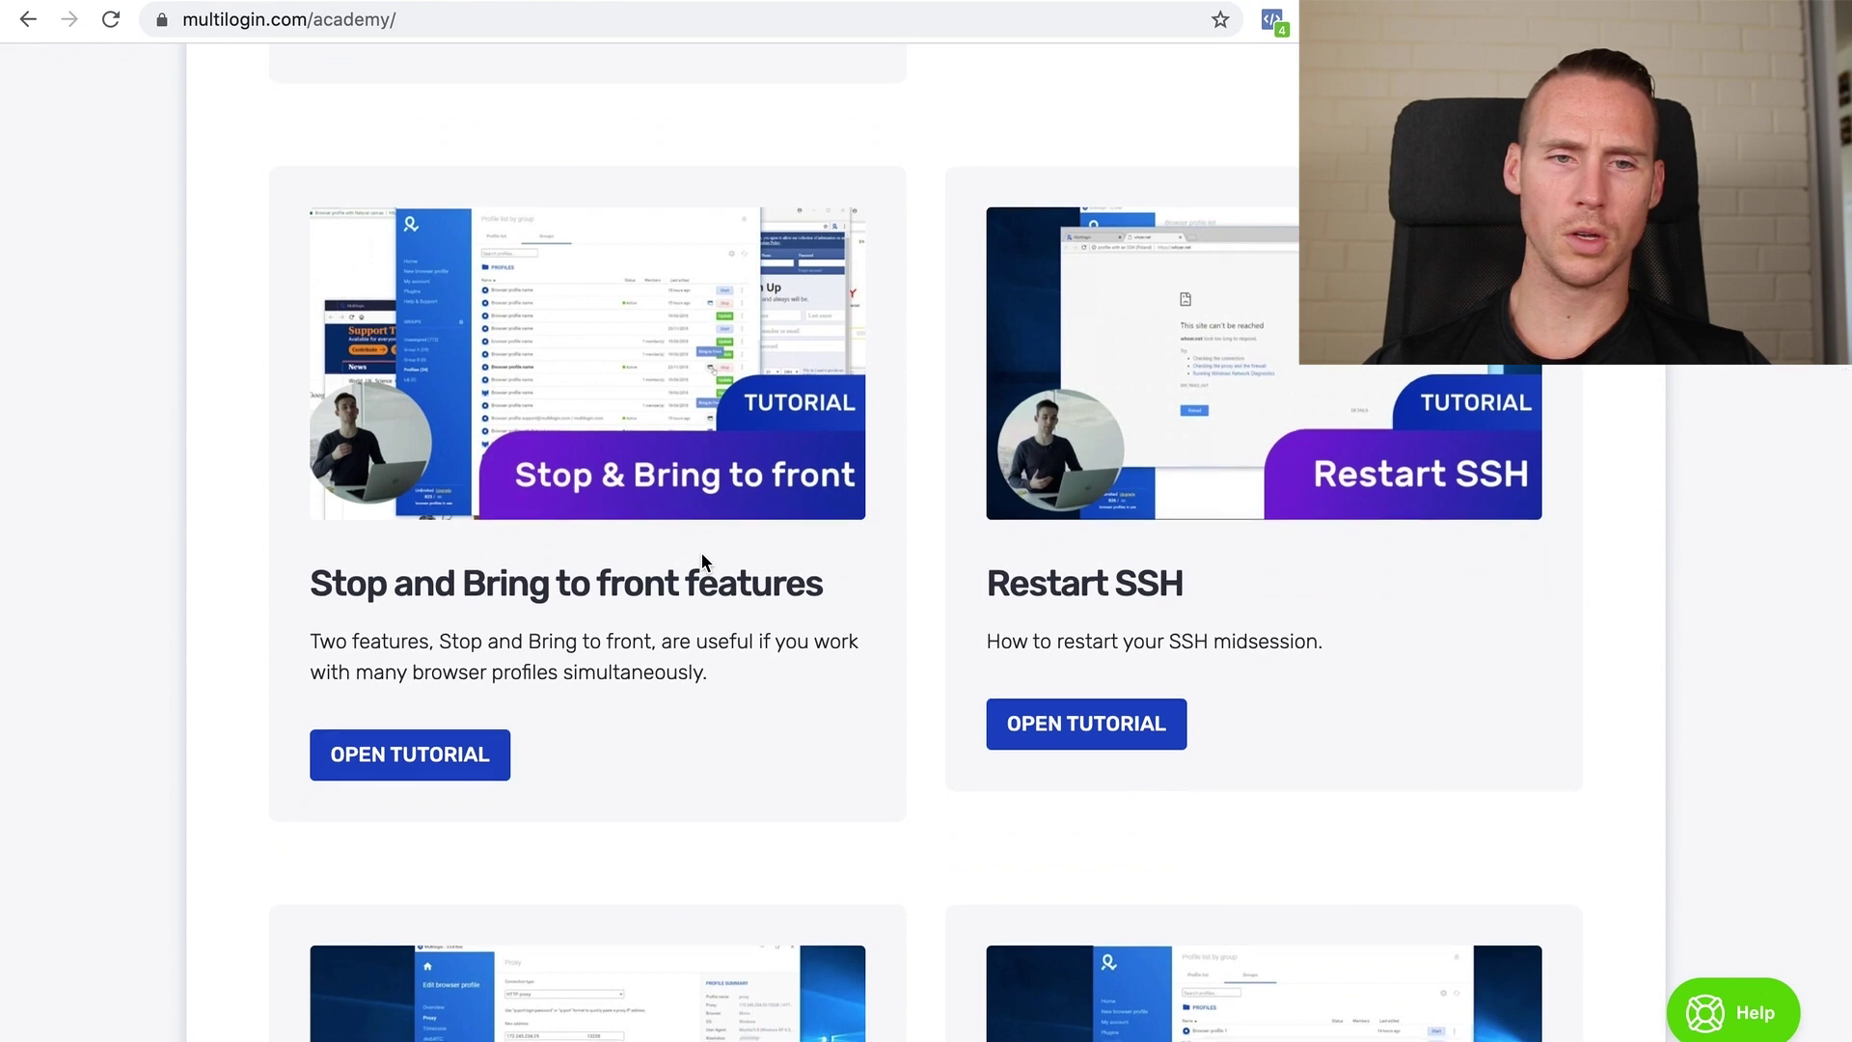
pyautogui.scroll(-7, 703, 570)
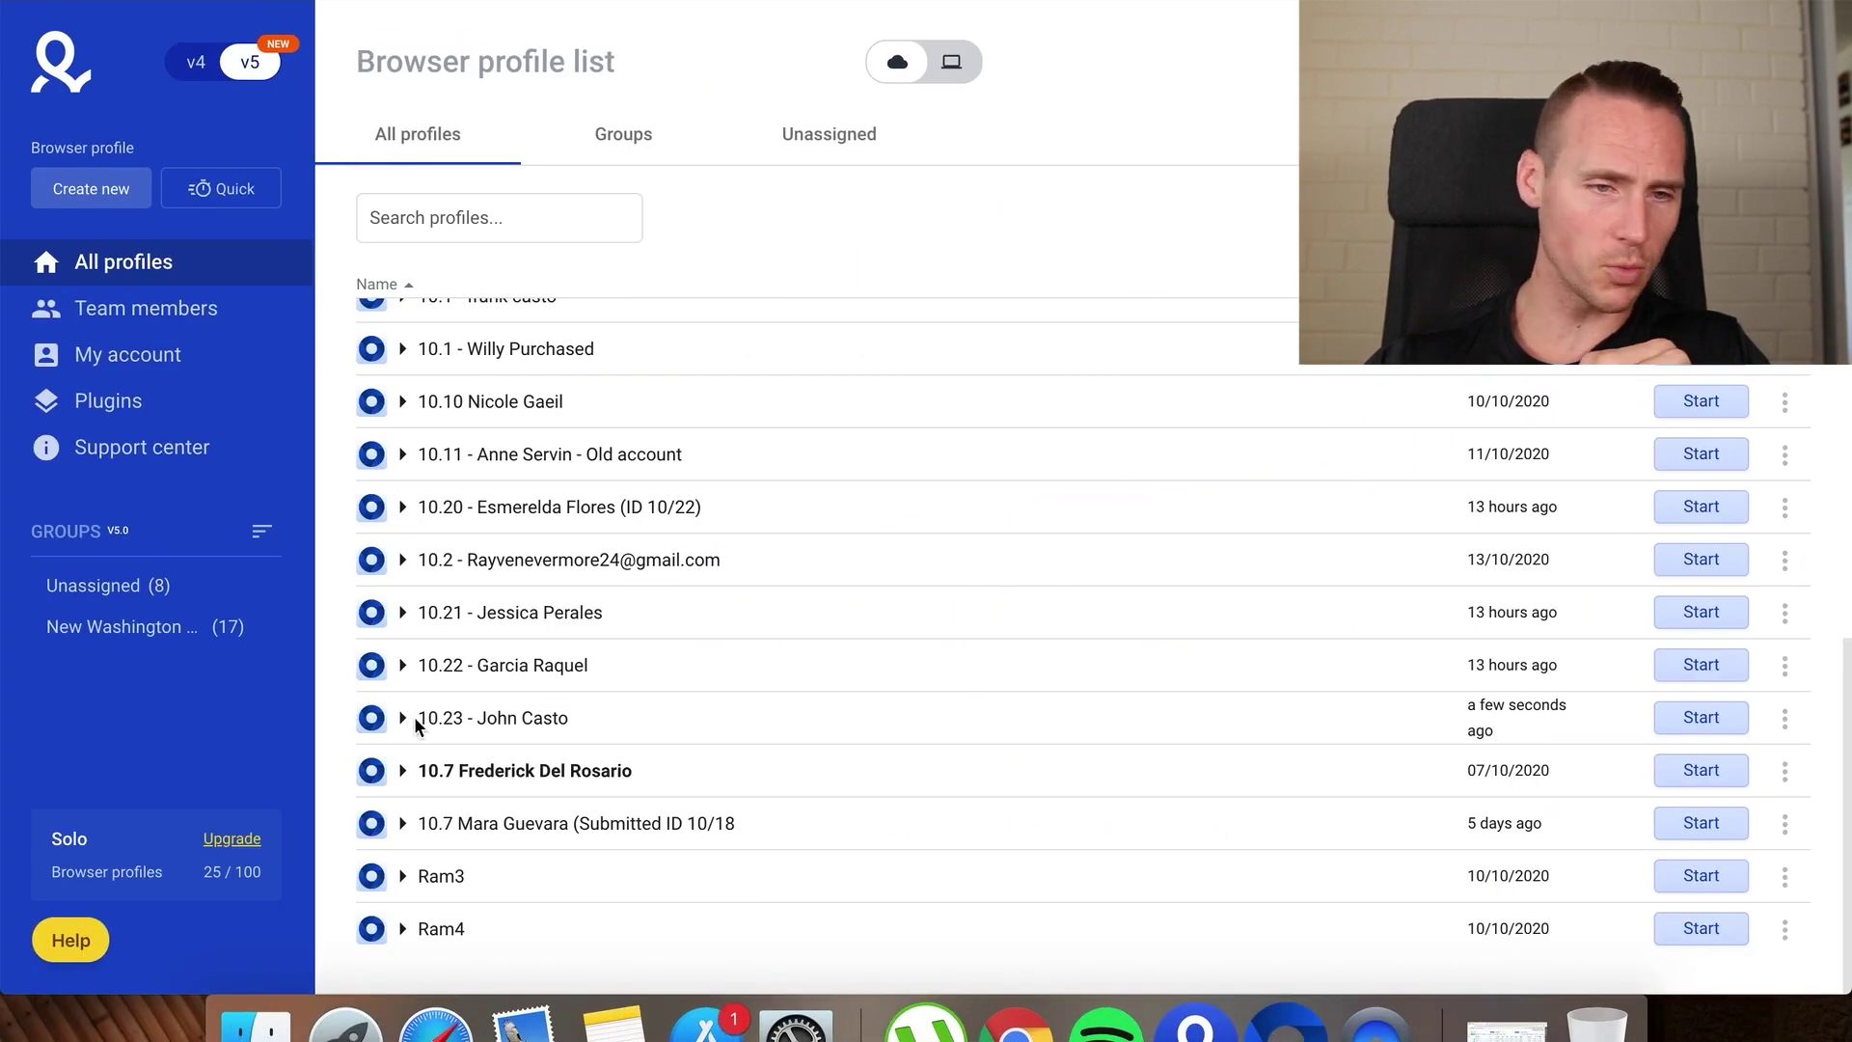
# Start the 10.23 profile so its browser opens on What is My IP showing a US address
pyautogui.click(1702, 717)
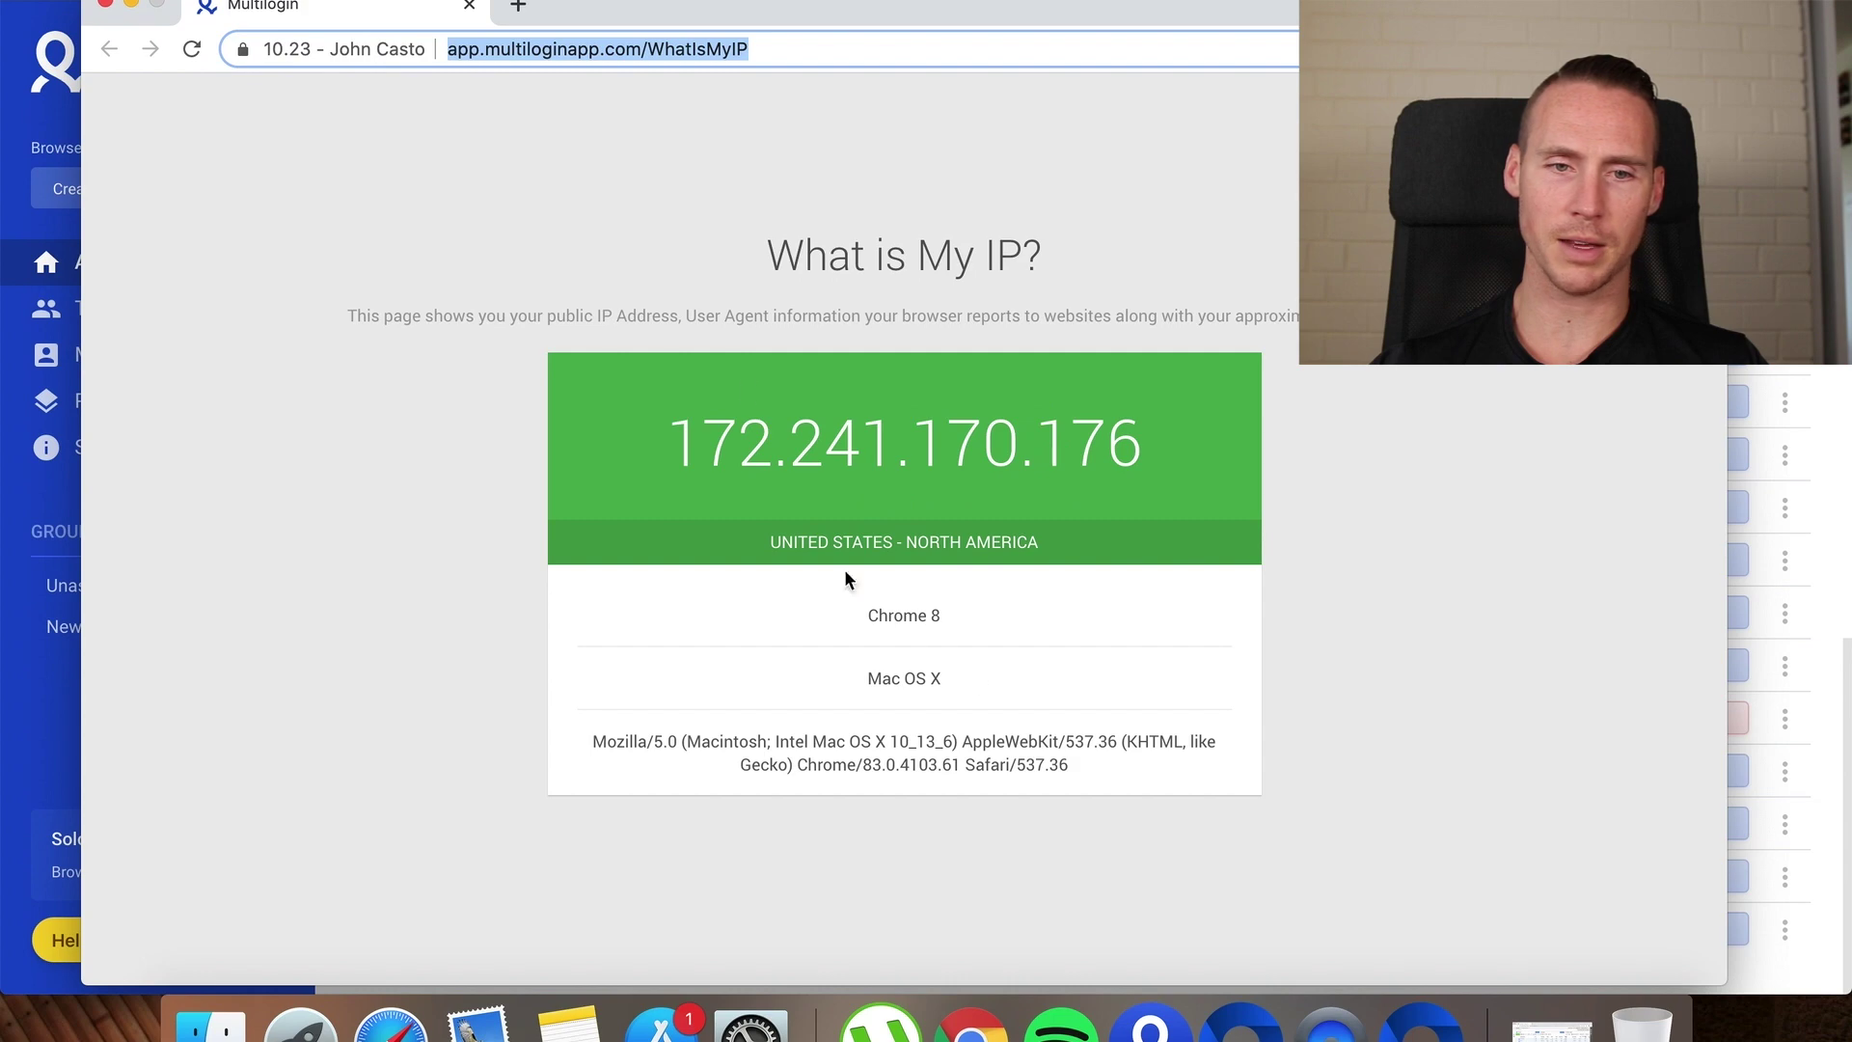
# Compare the profile's 172.241.170.176 IP against Google's 'what is my ip' result, then close the profile browser
pyautogui.moveTo(1164, 446); pyautogui.dragTo(612, 444)
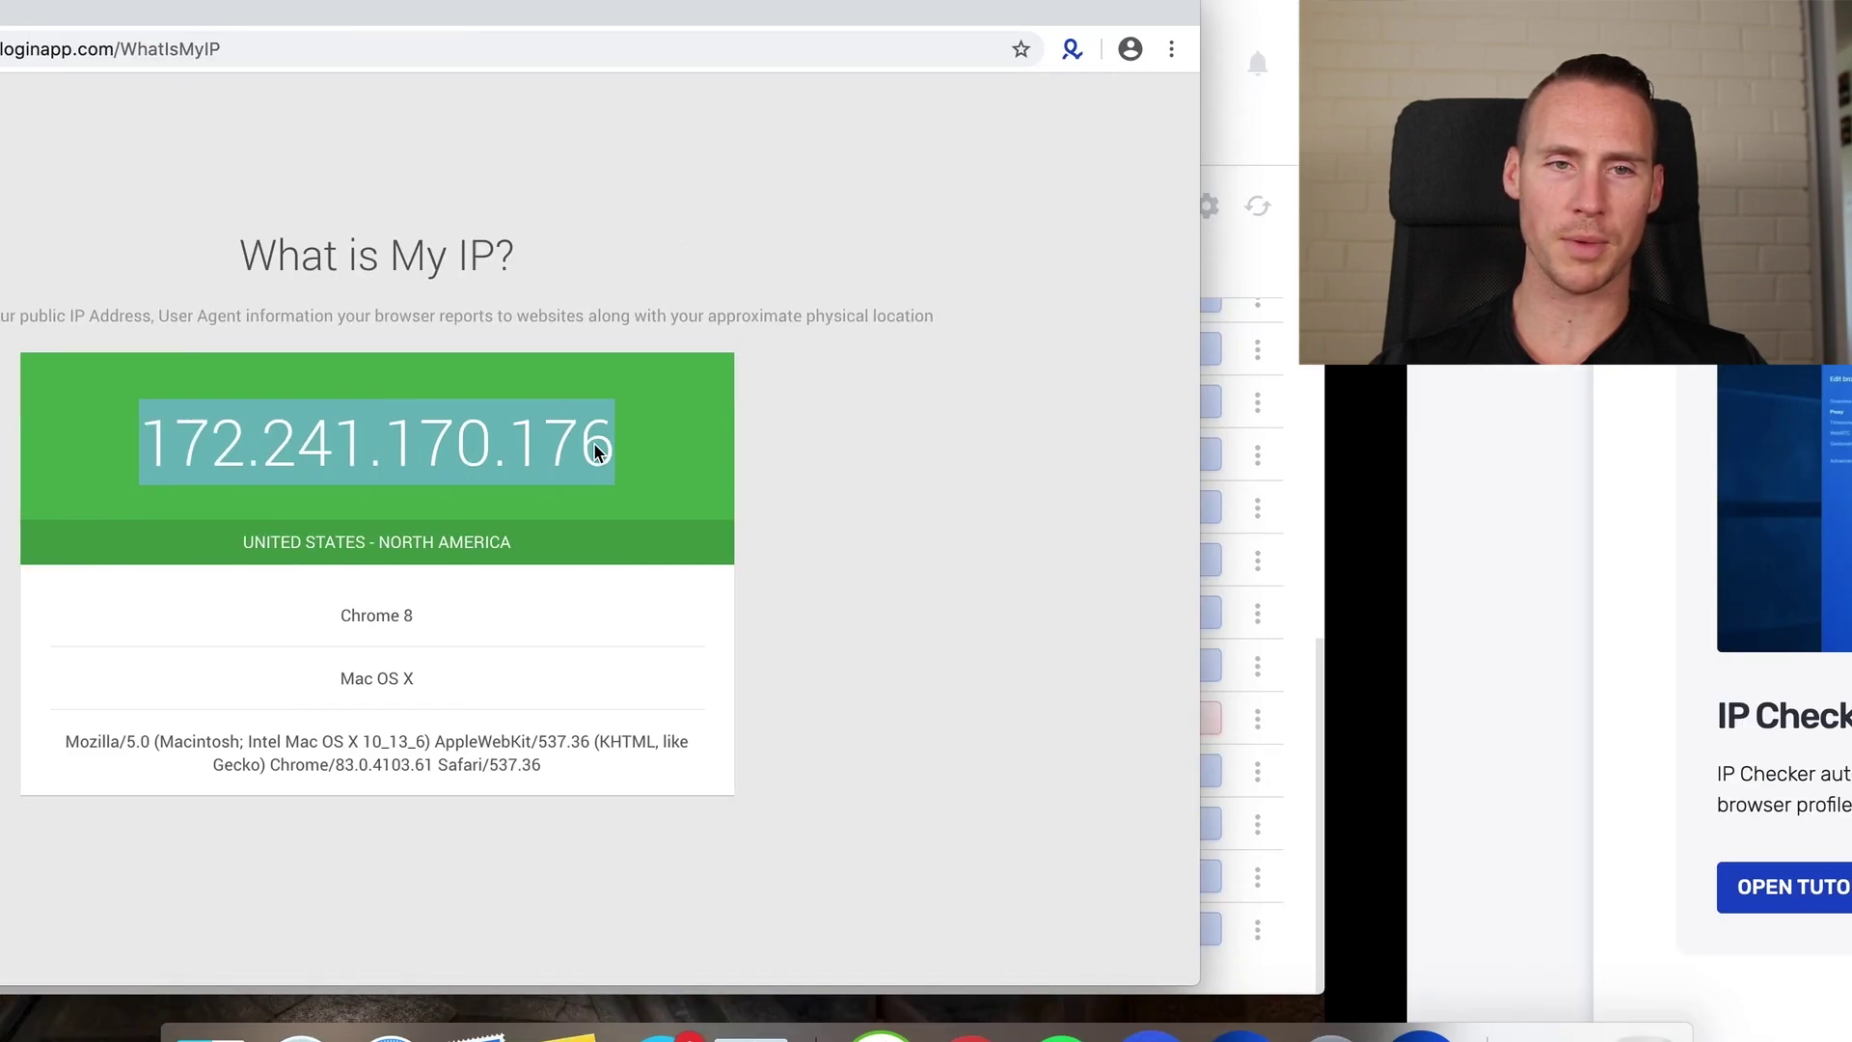
pyautogui.hotkey('ctrl', 't')
pyautogui.write('what is my ip')
pyautogui.press('Return')
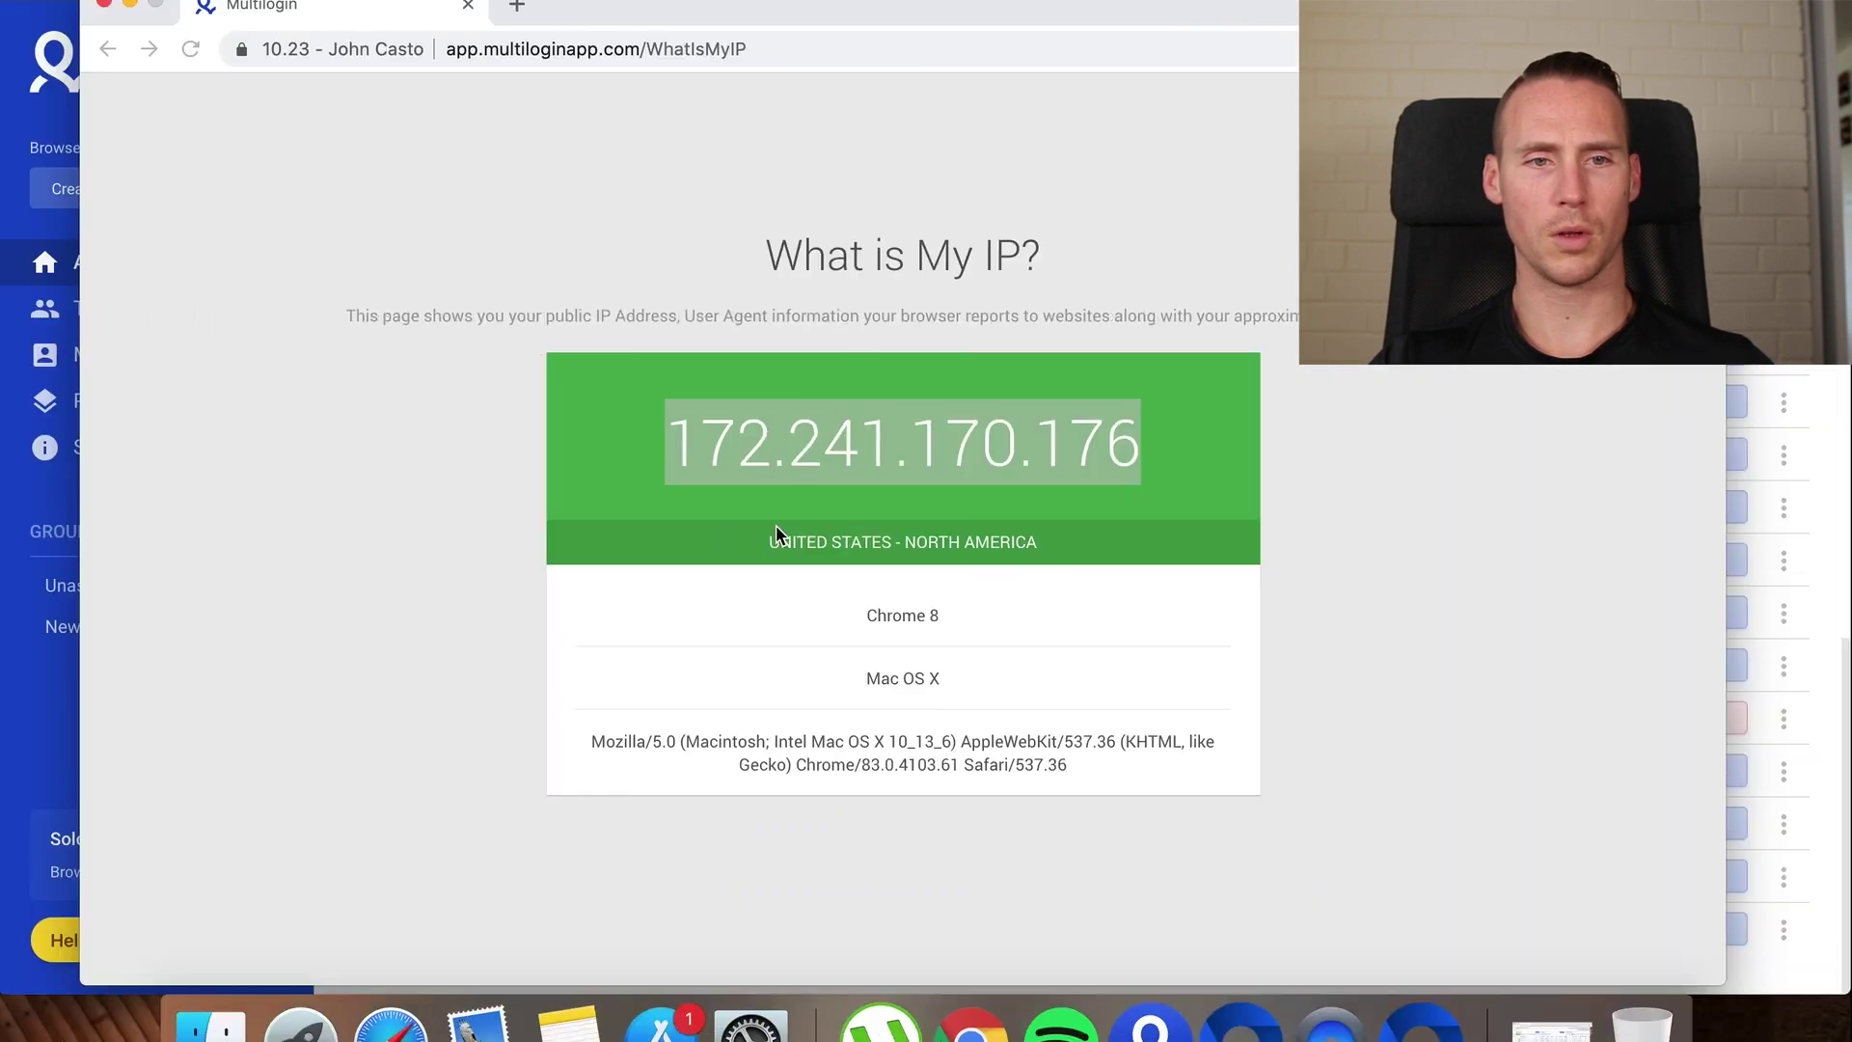
pyautogui.click(775, 524)
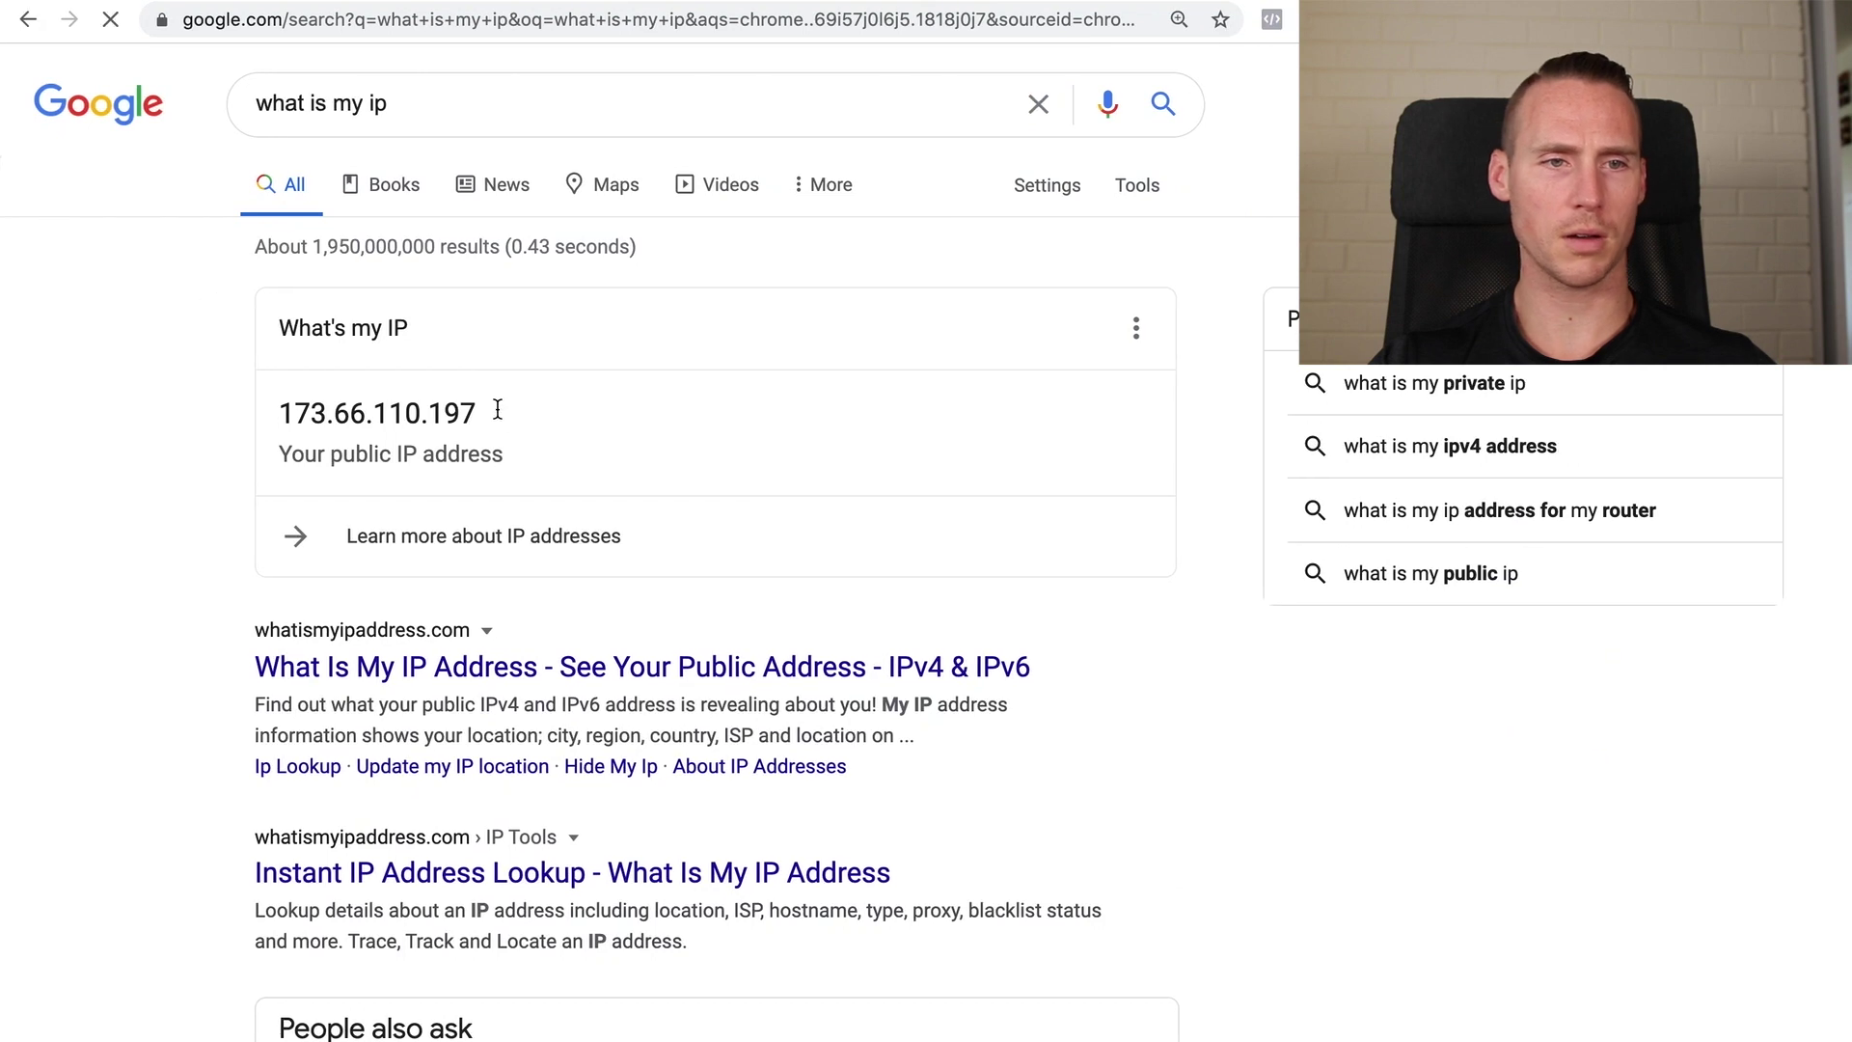
pyautogui.moveTo(498, 409); pyautogui.dragTo(265, 417)
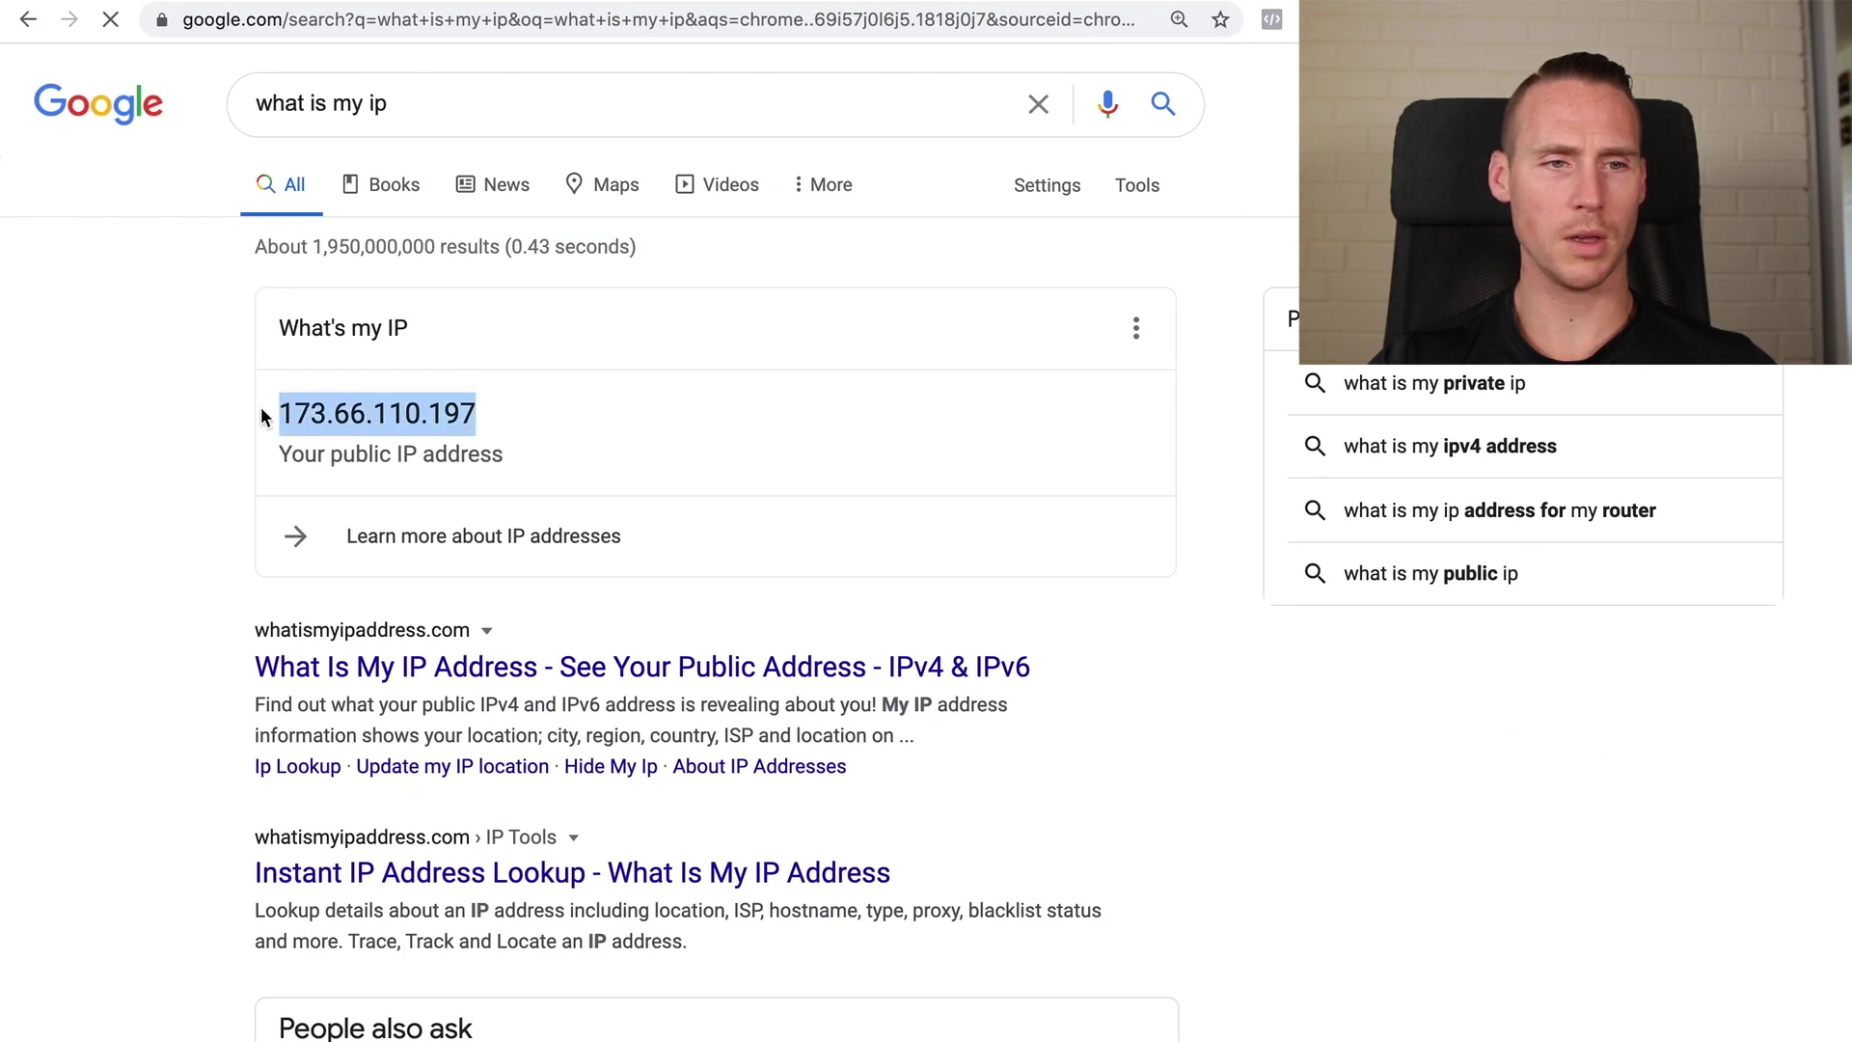
pyautogui.click(125, 455)
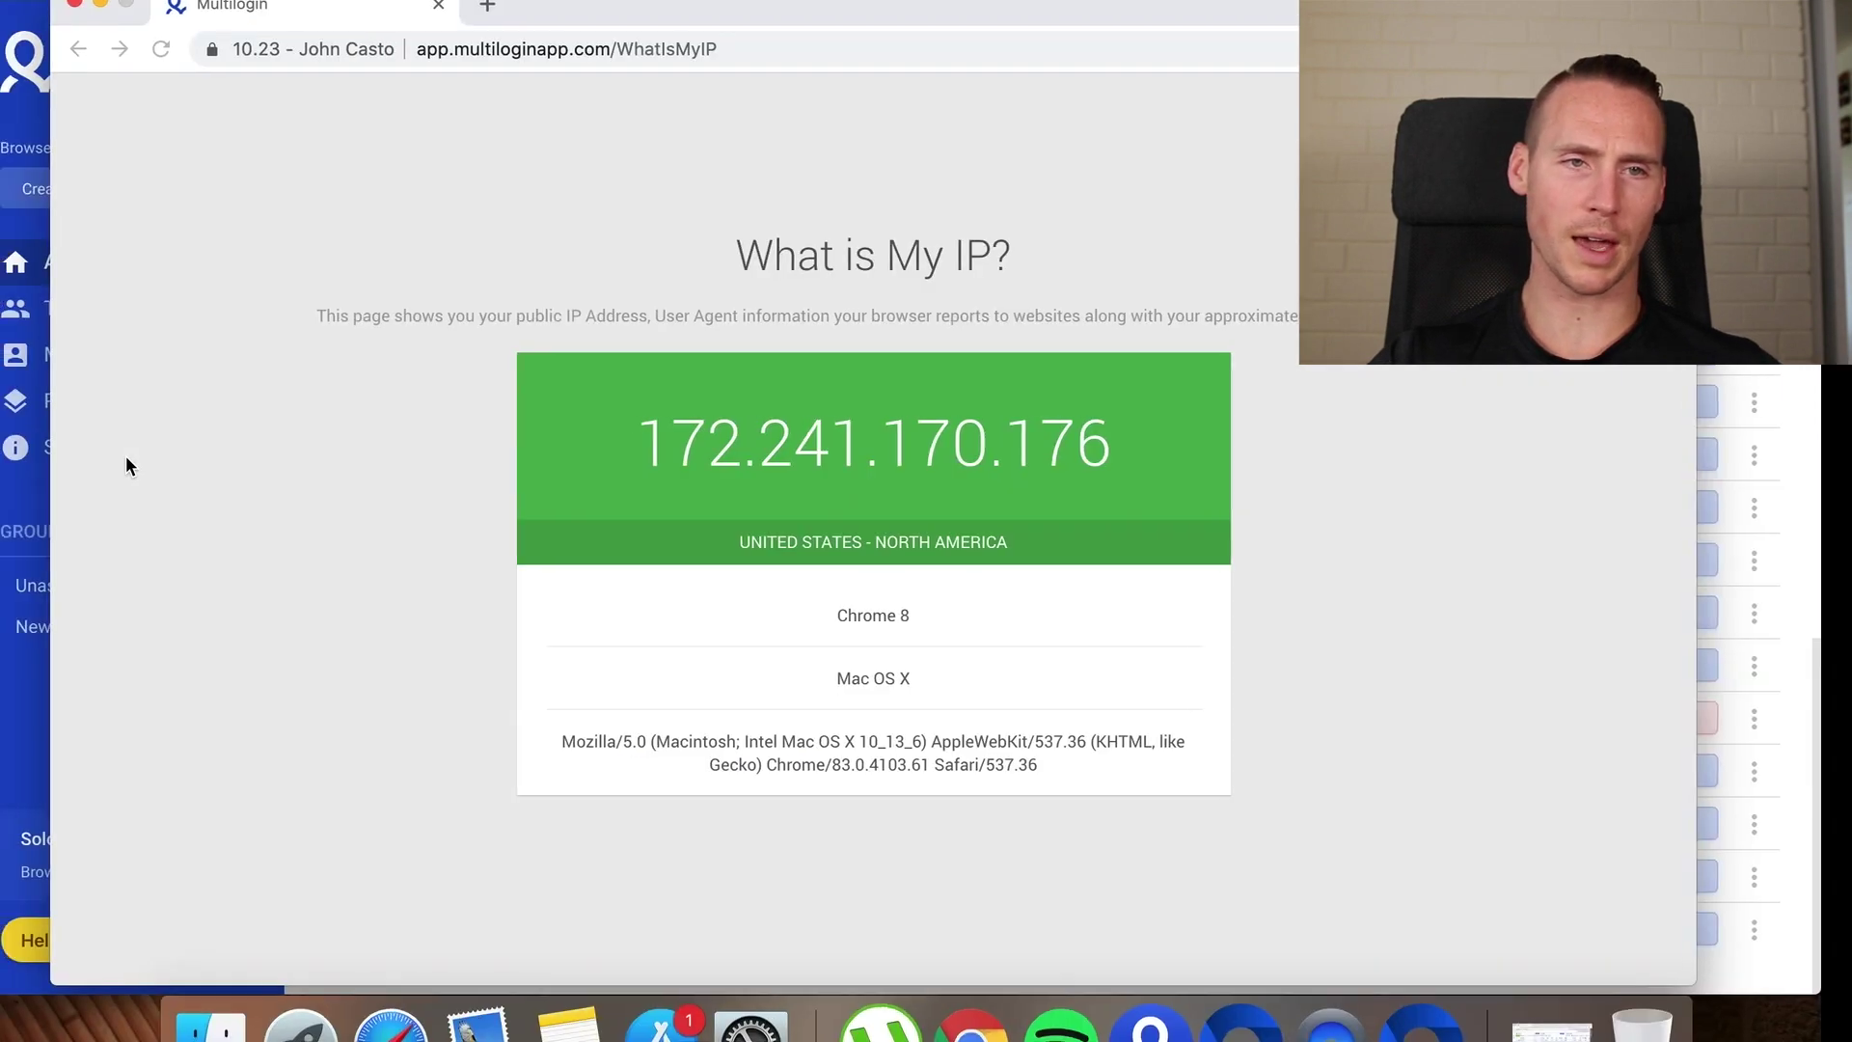
pyautogui.click(564, 59)
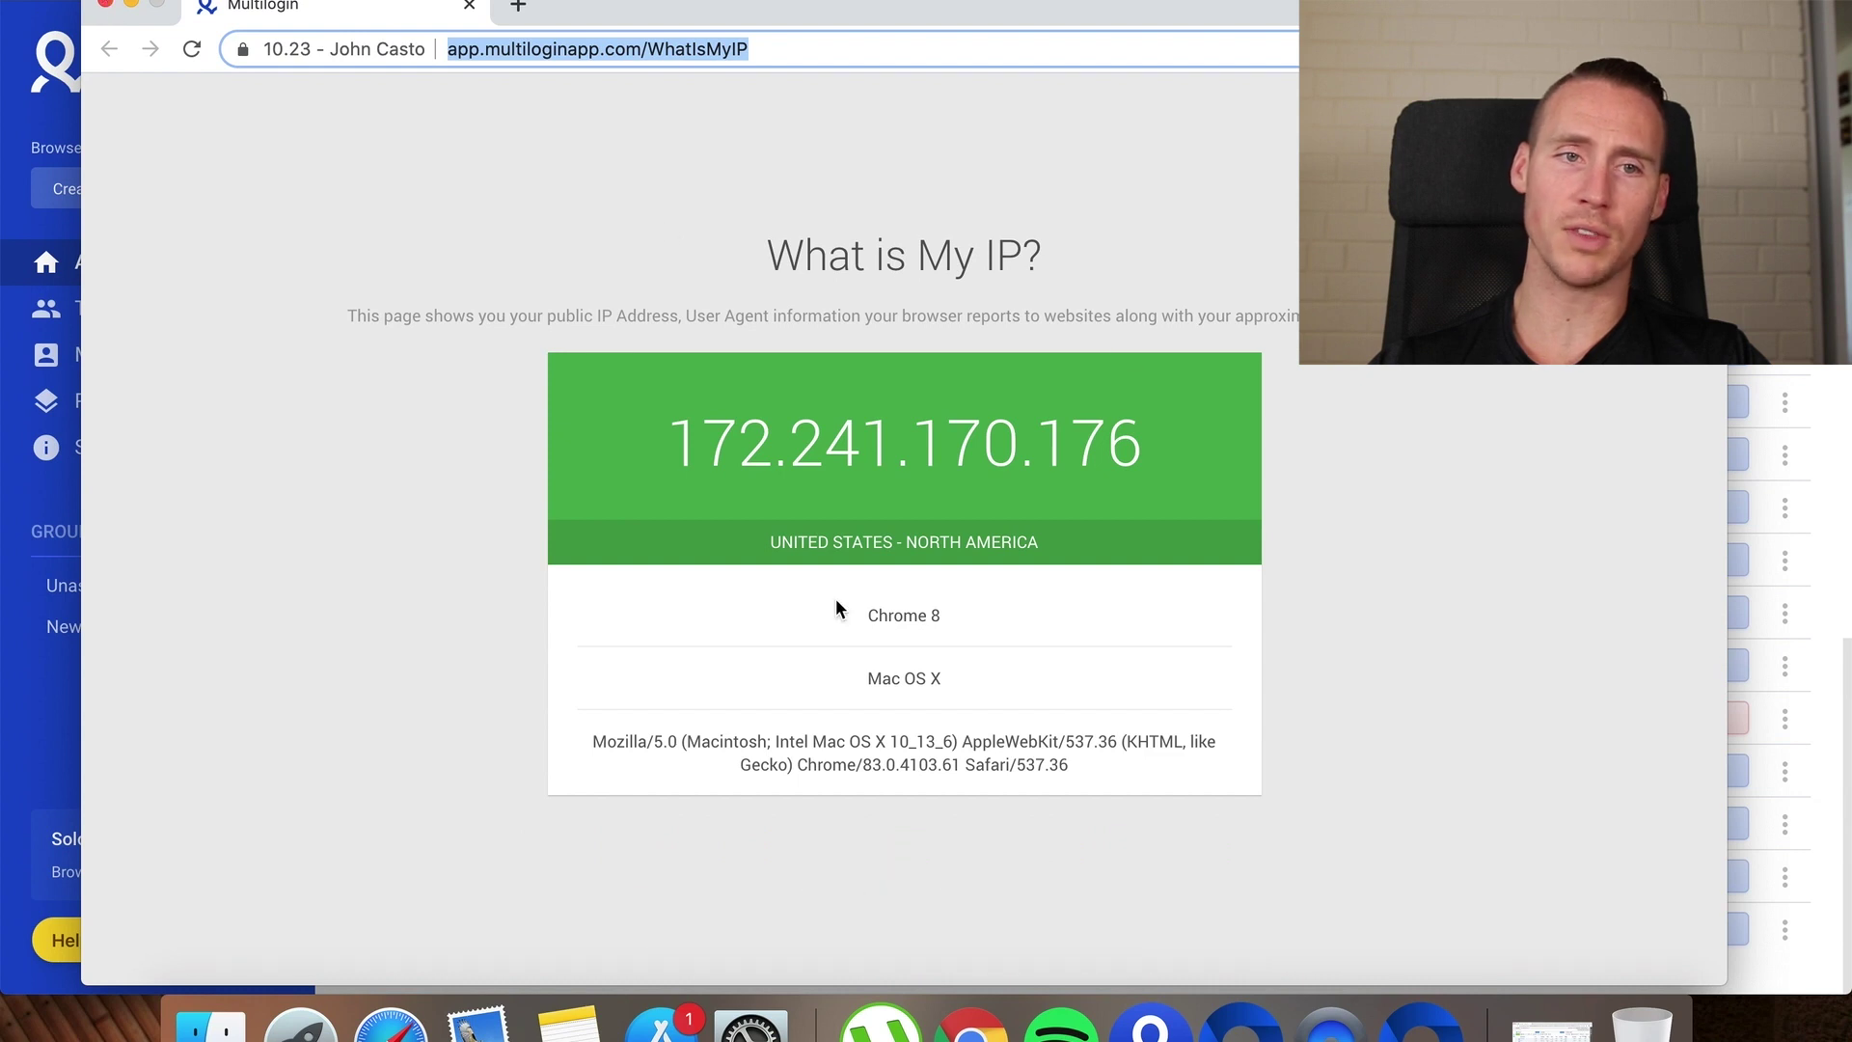
pyautogui.click(105, 8)
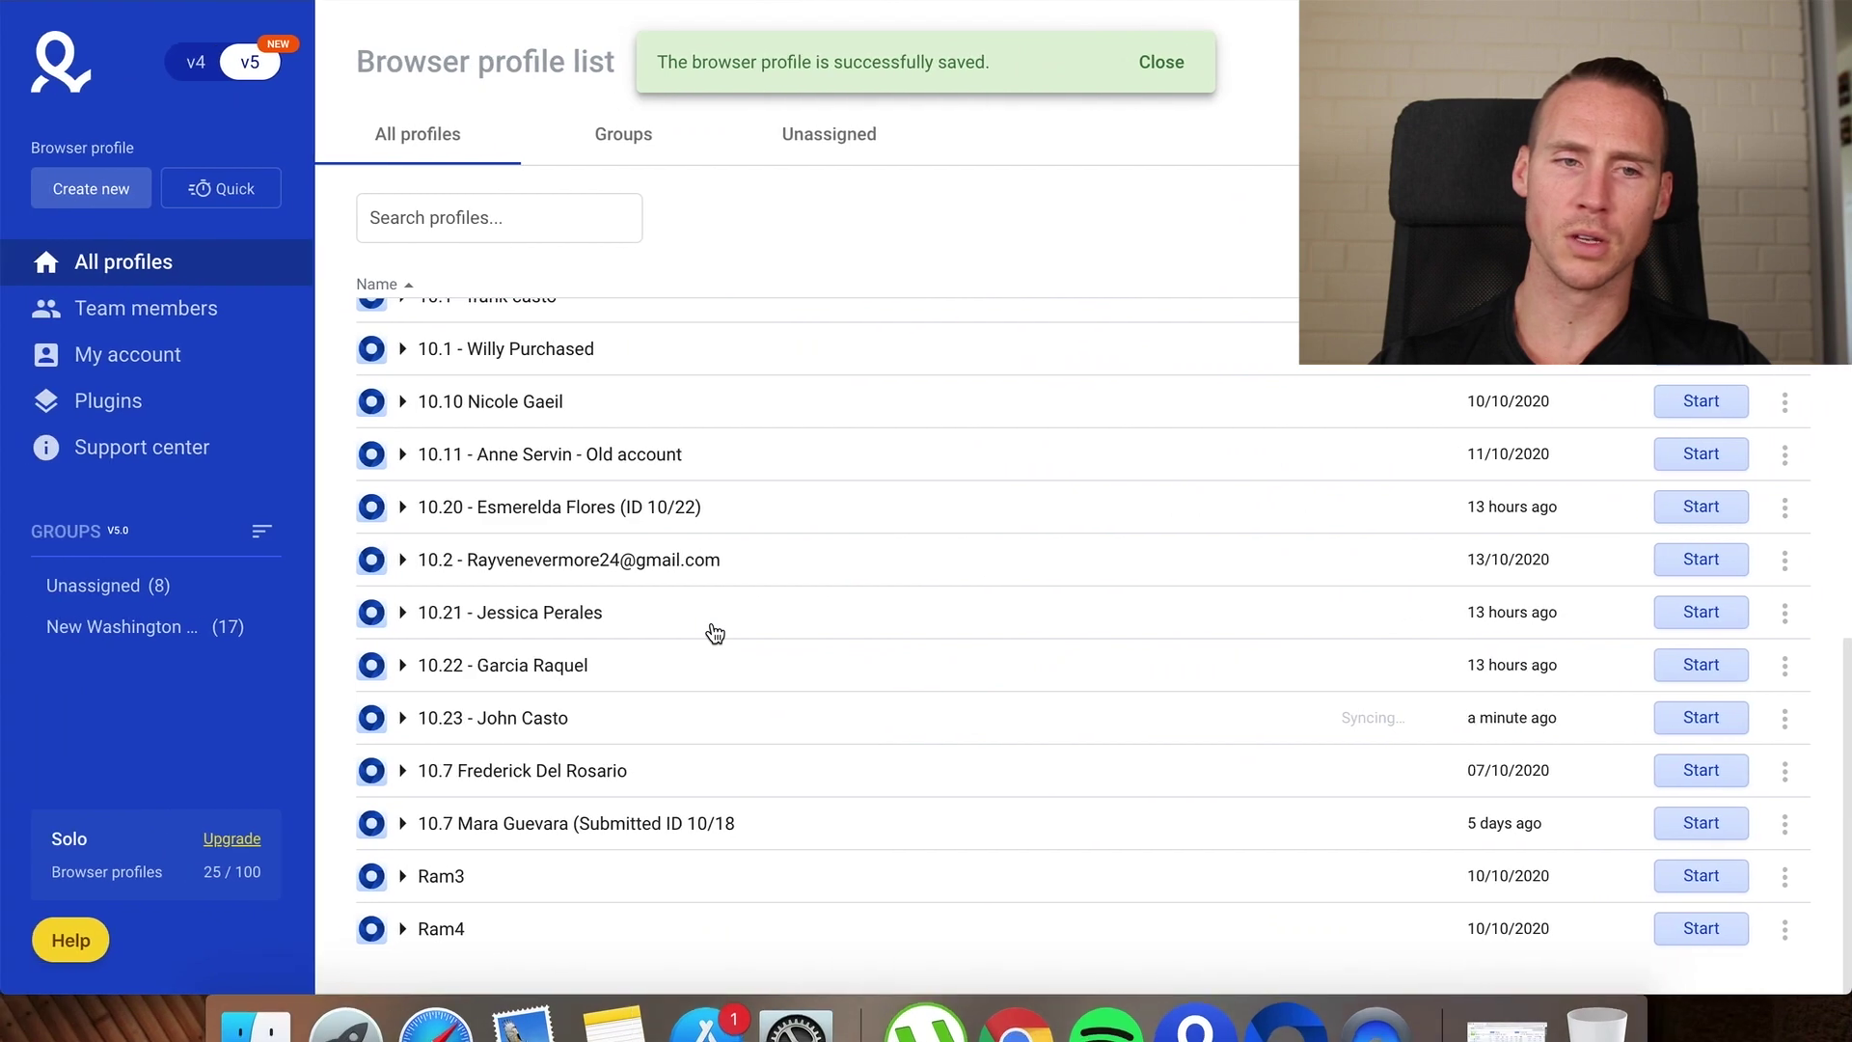
# Set up a CookieRobot run for profile 10.23 with the yahoo, msn and google links to crawl
pyautogui.click(1784, 719)
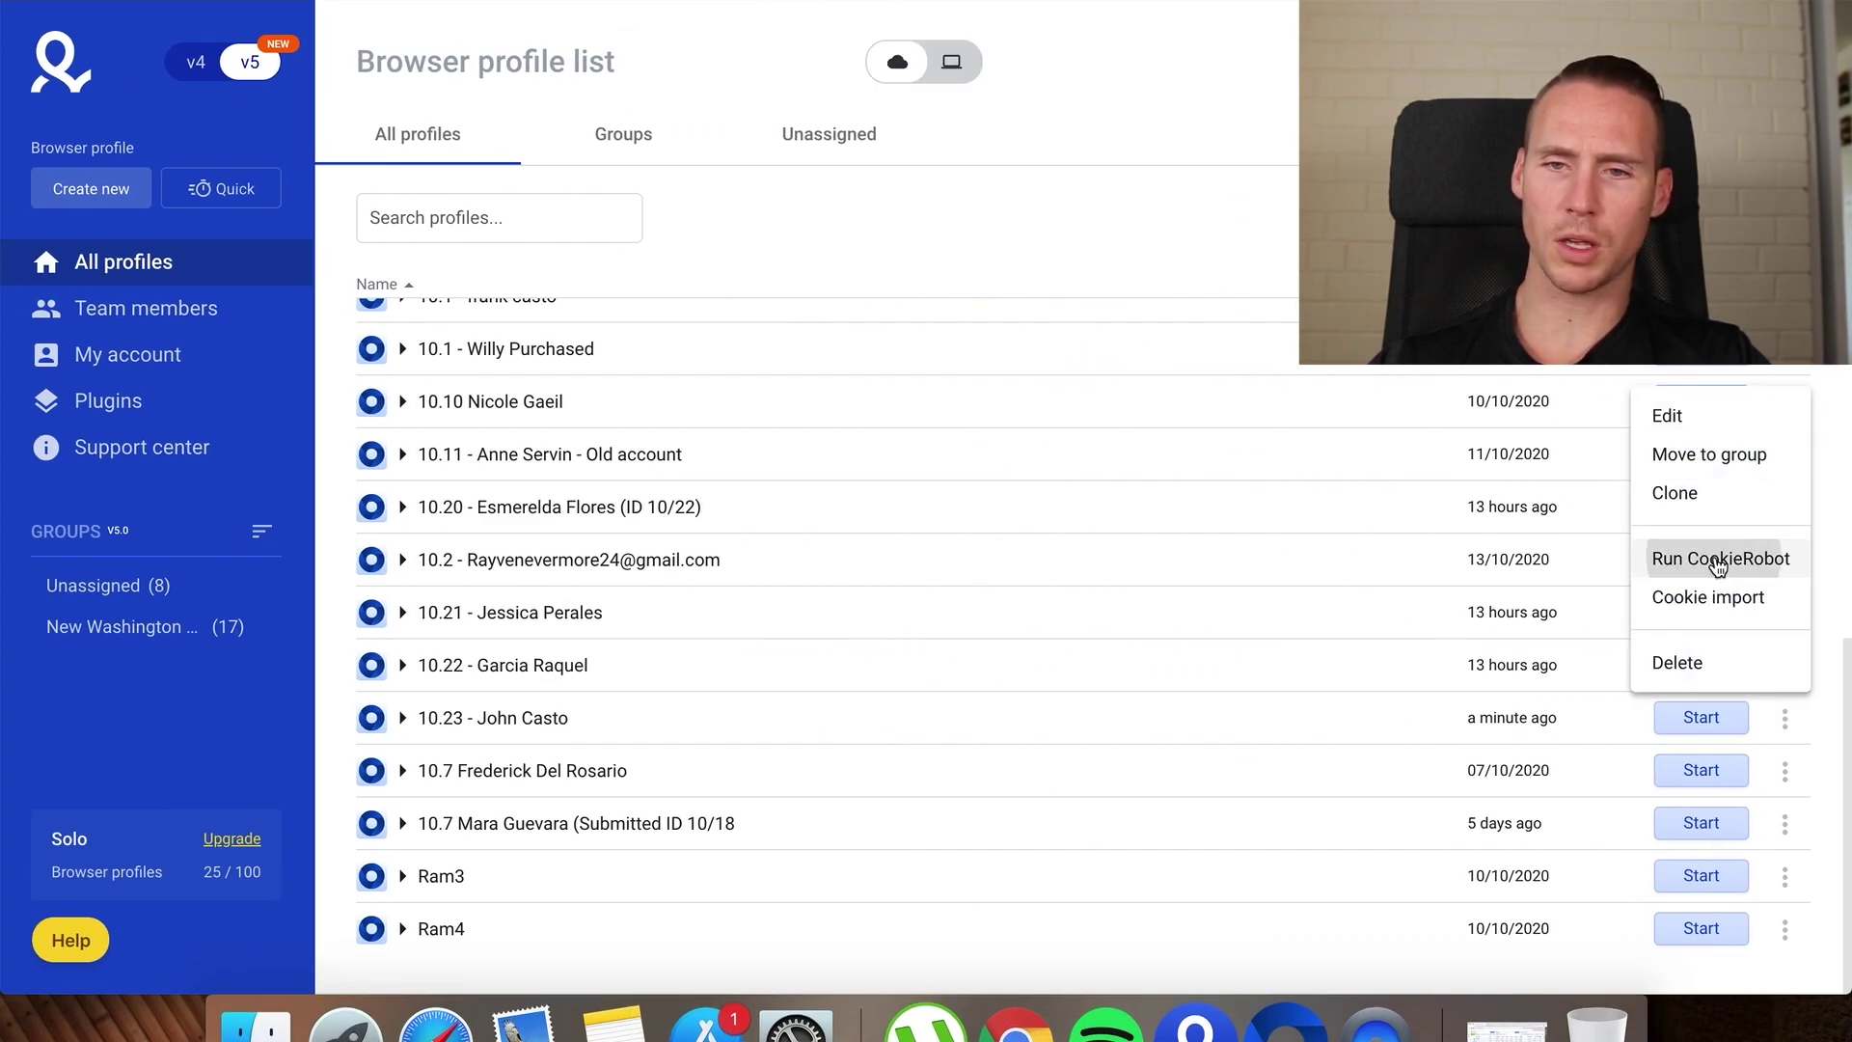
pyautogui.click(1722, 559)
pyautogui.click(810, 489)
pyautogui.write('www.yaho')
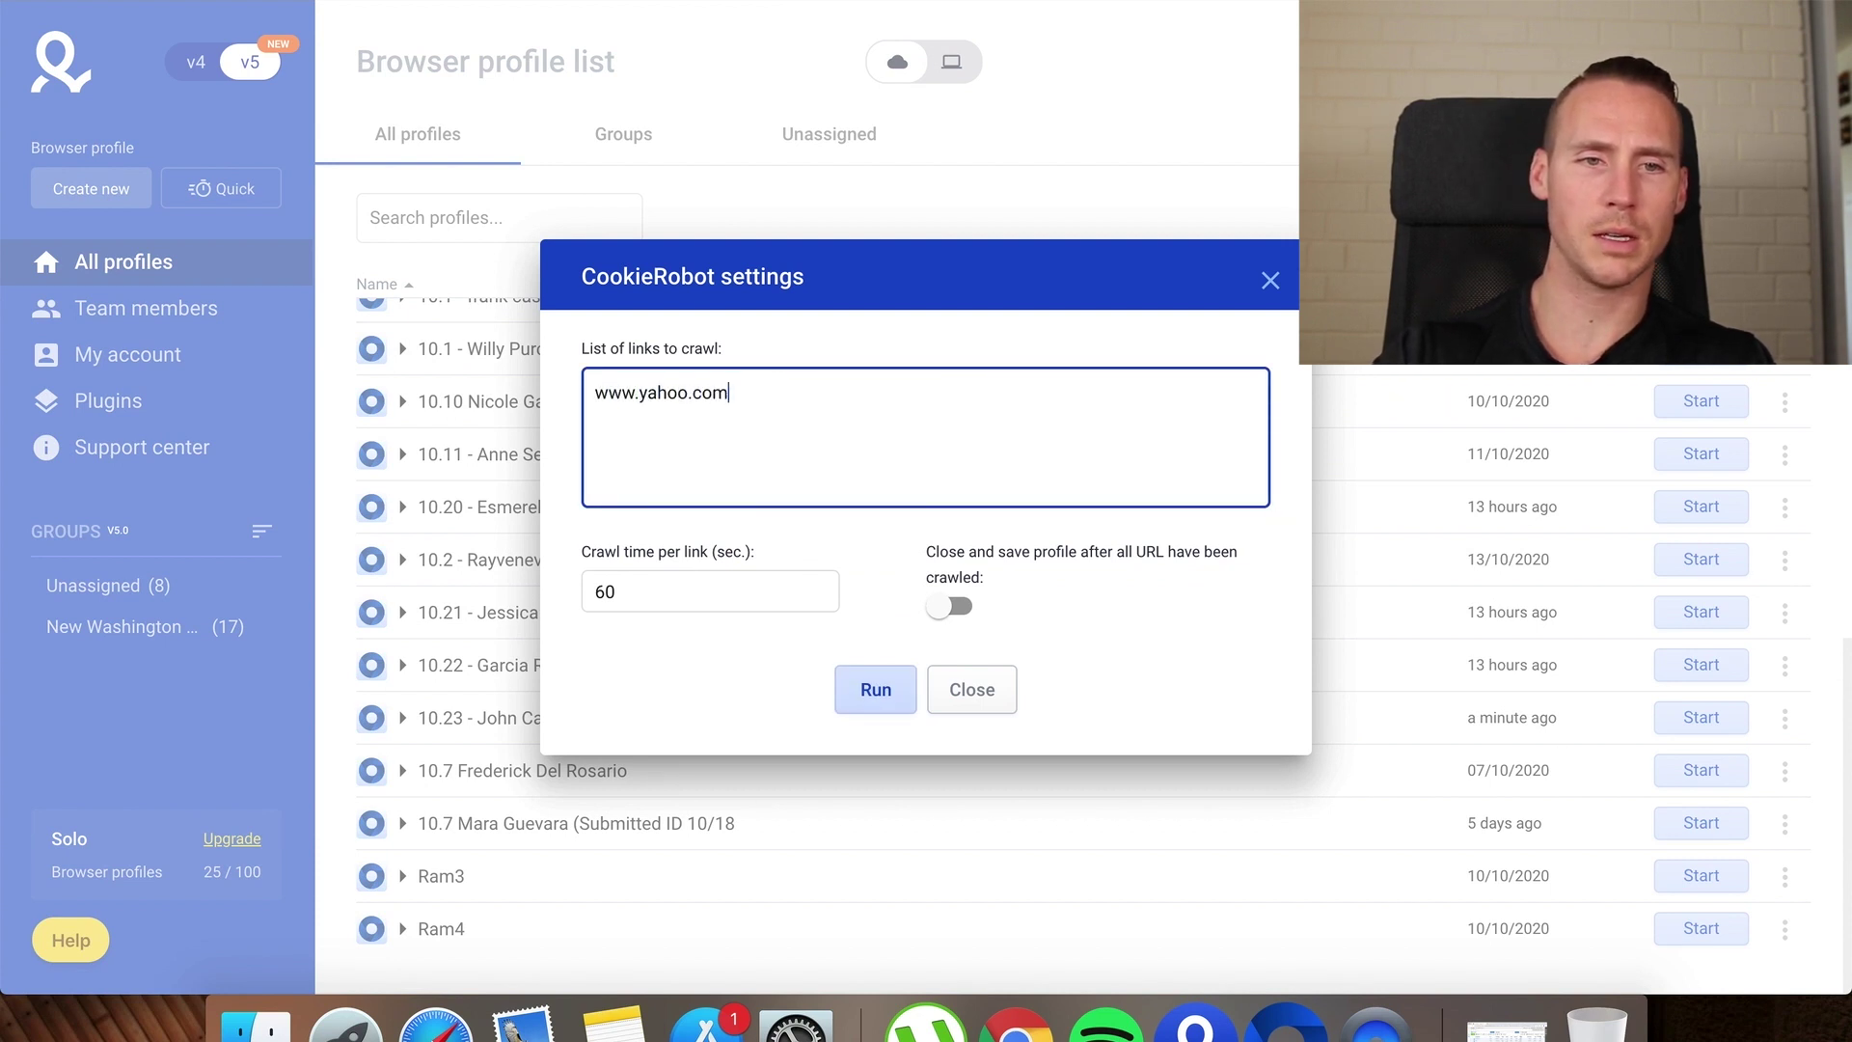
pyautogui.write('o.com')
pyautogui.press('Return')
pyautogui.write('www.')
pyautogui.write('msn.com')
pyautogui.write('fw')
pyautogui.press('BackSpace')
pyautogui.press('BackSpace')
pyautogui.write('ww.gmail')
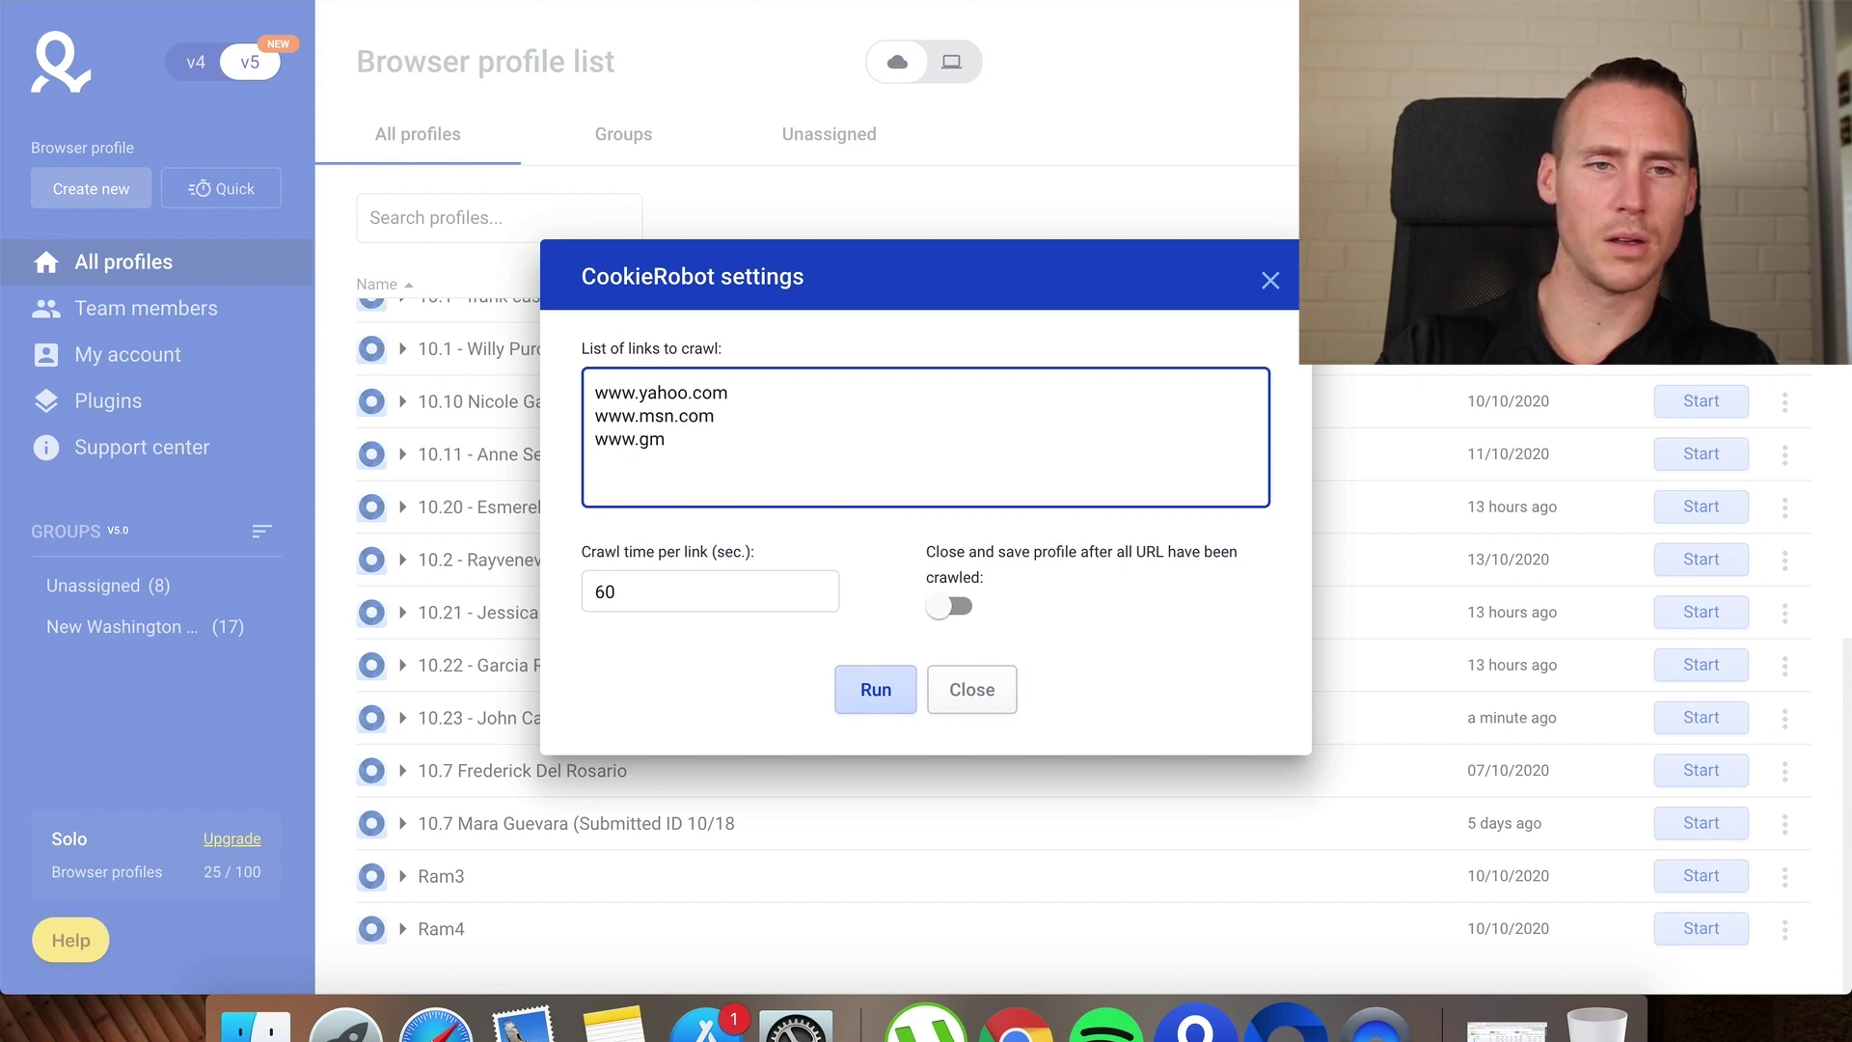
# Set crawl time to 30 seconds per link, enable Close and save, and run CookieRobot
pyautogui.click(644, 606)
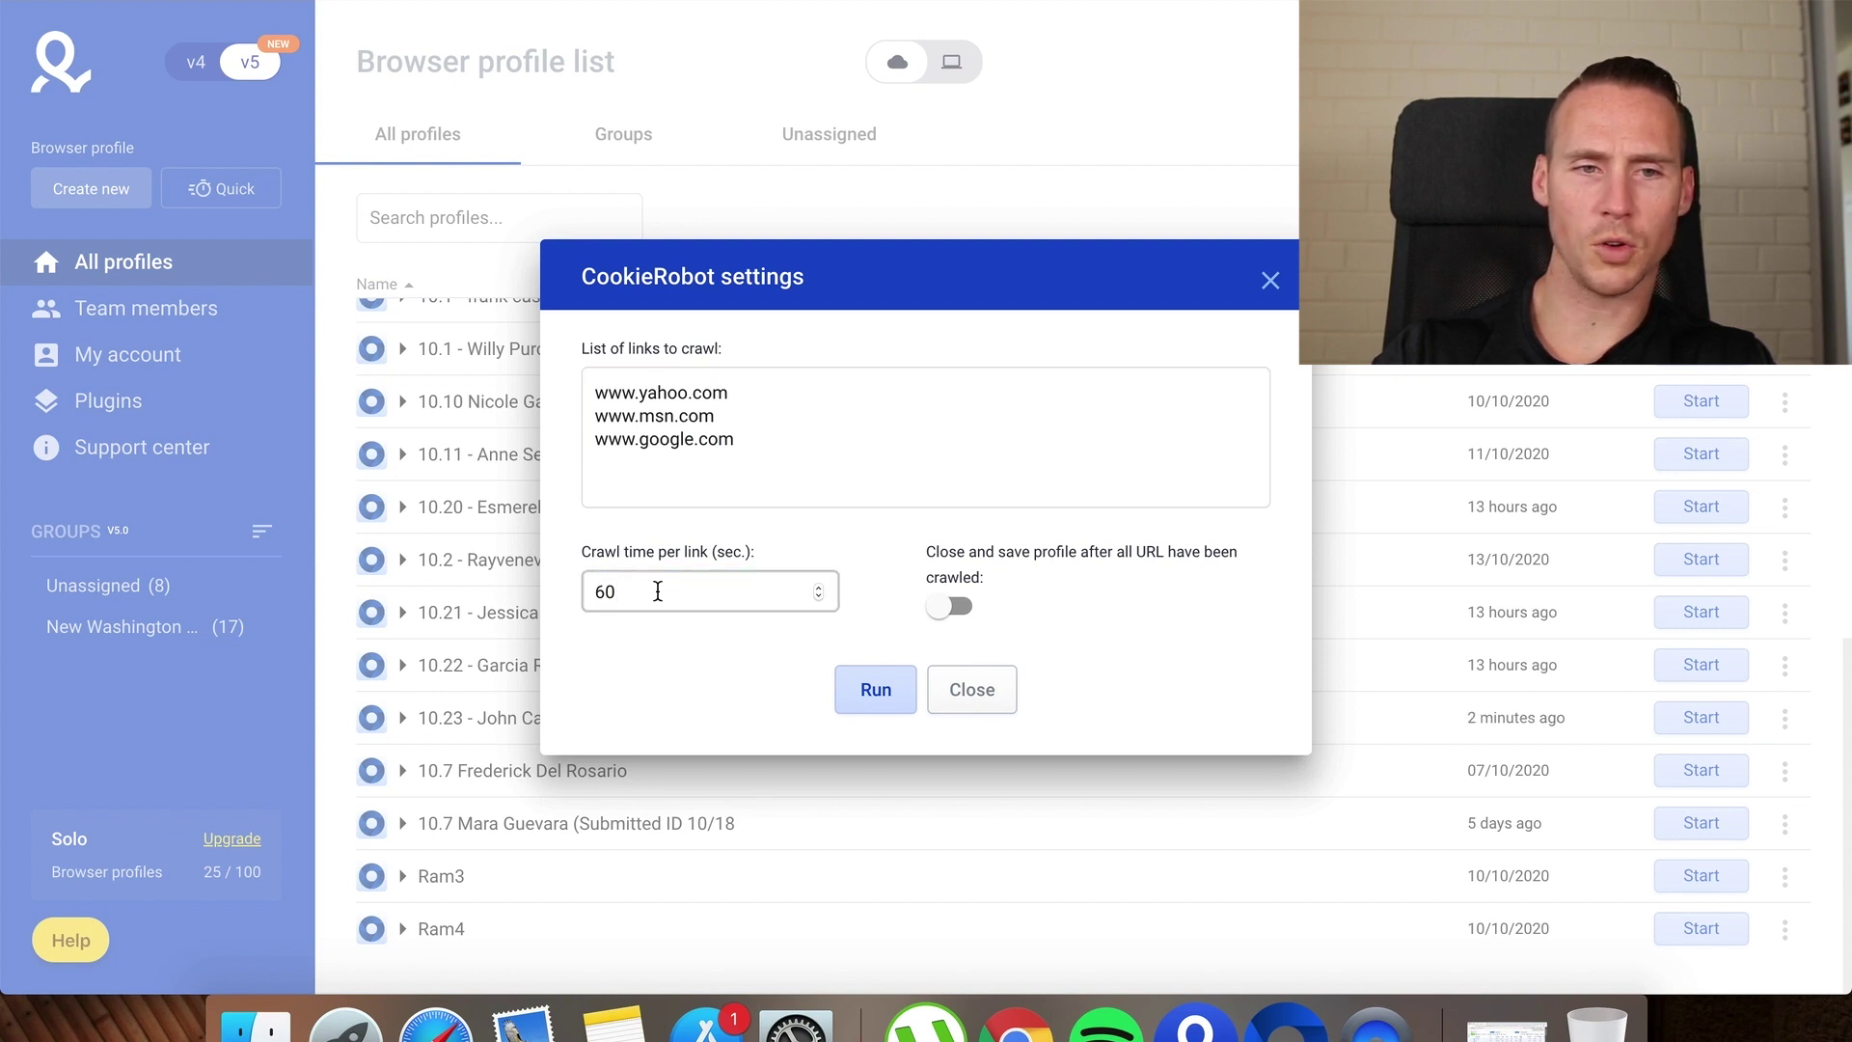
pyautogui.press('BackSpace')
pyautogui.press('BackSpace')
pyautogui.write('30')
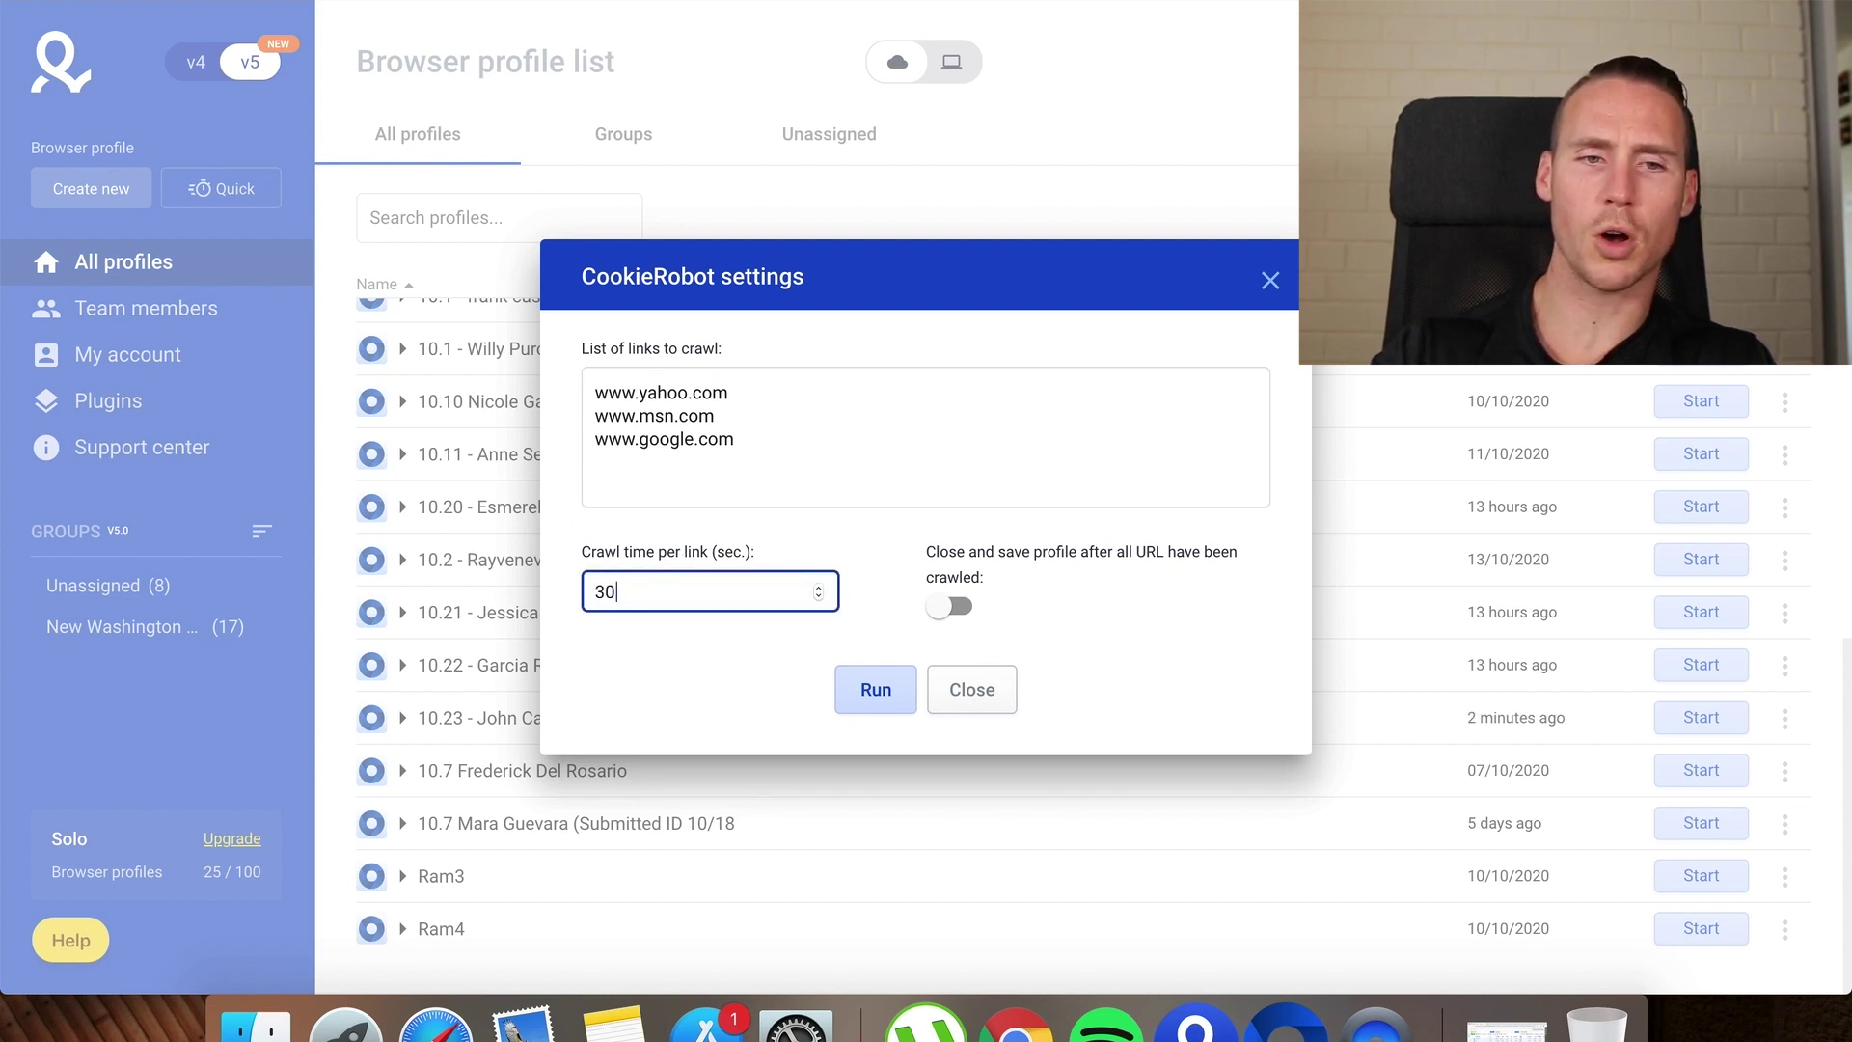
pyautogui.click(745, 695)
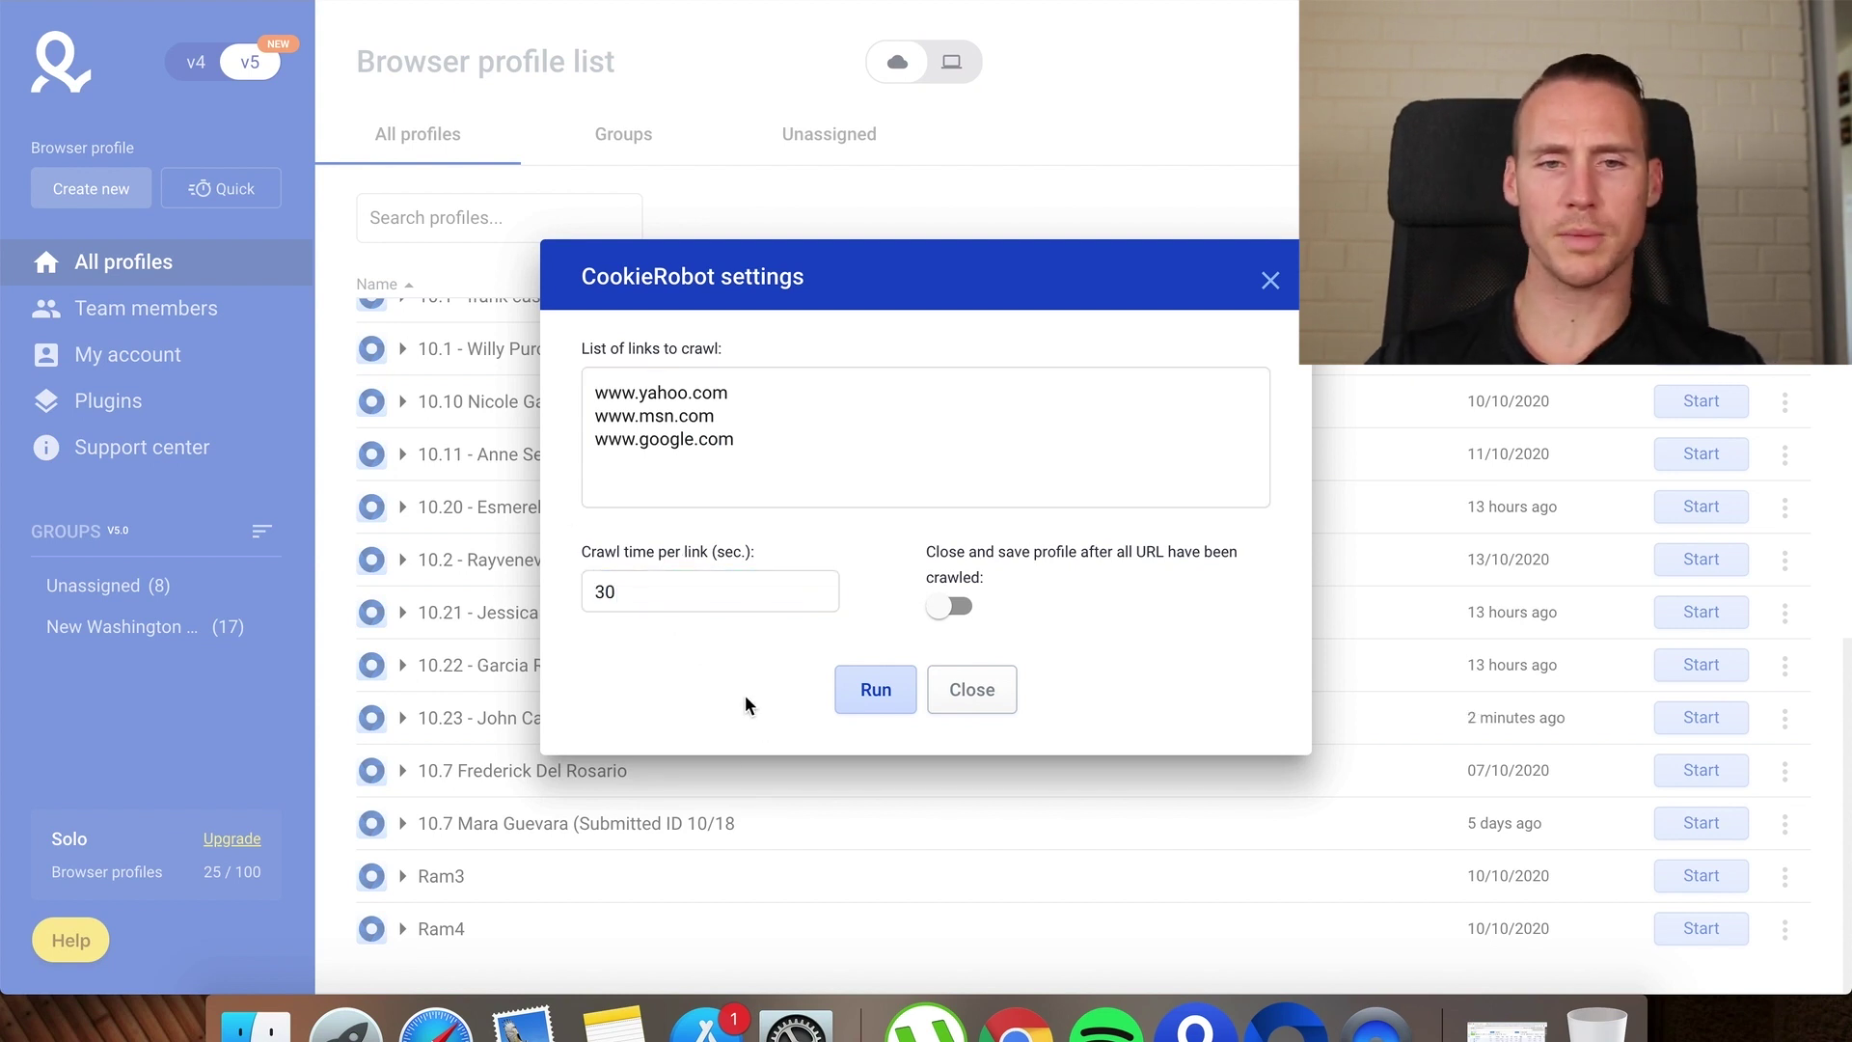
pyautogui.click(958, 604)
pyautogui.click(877, 701)
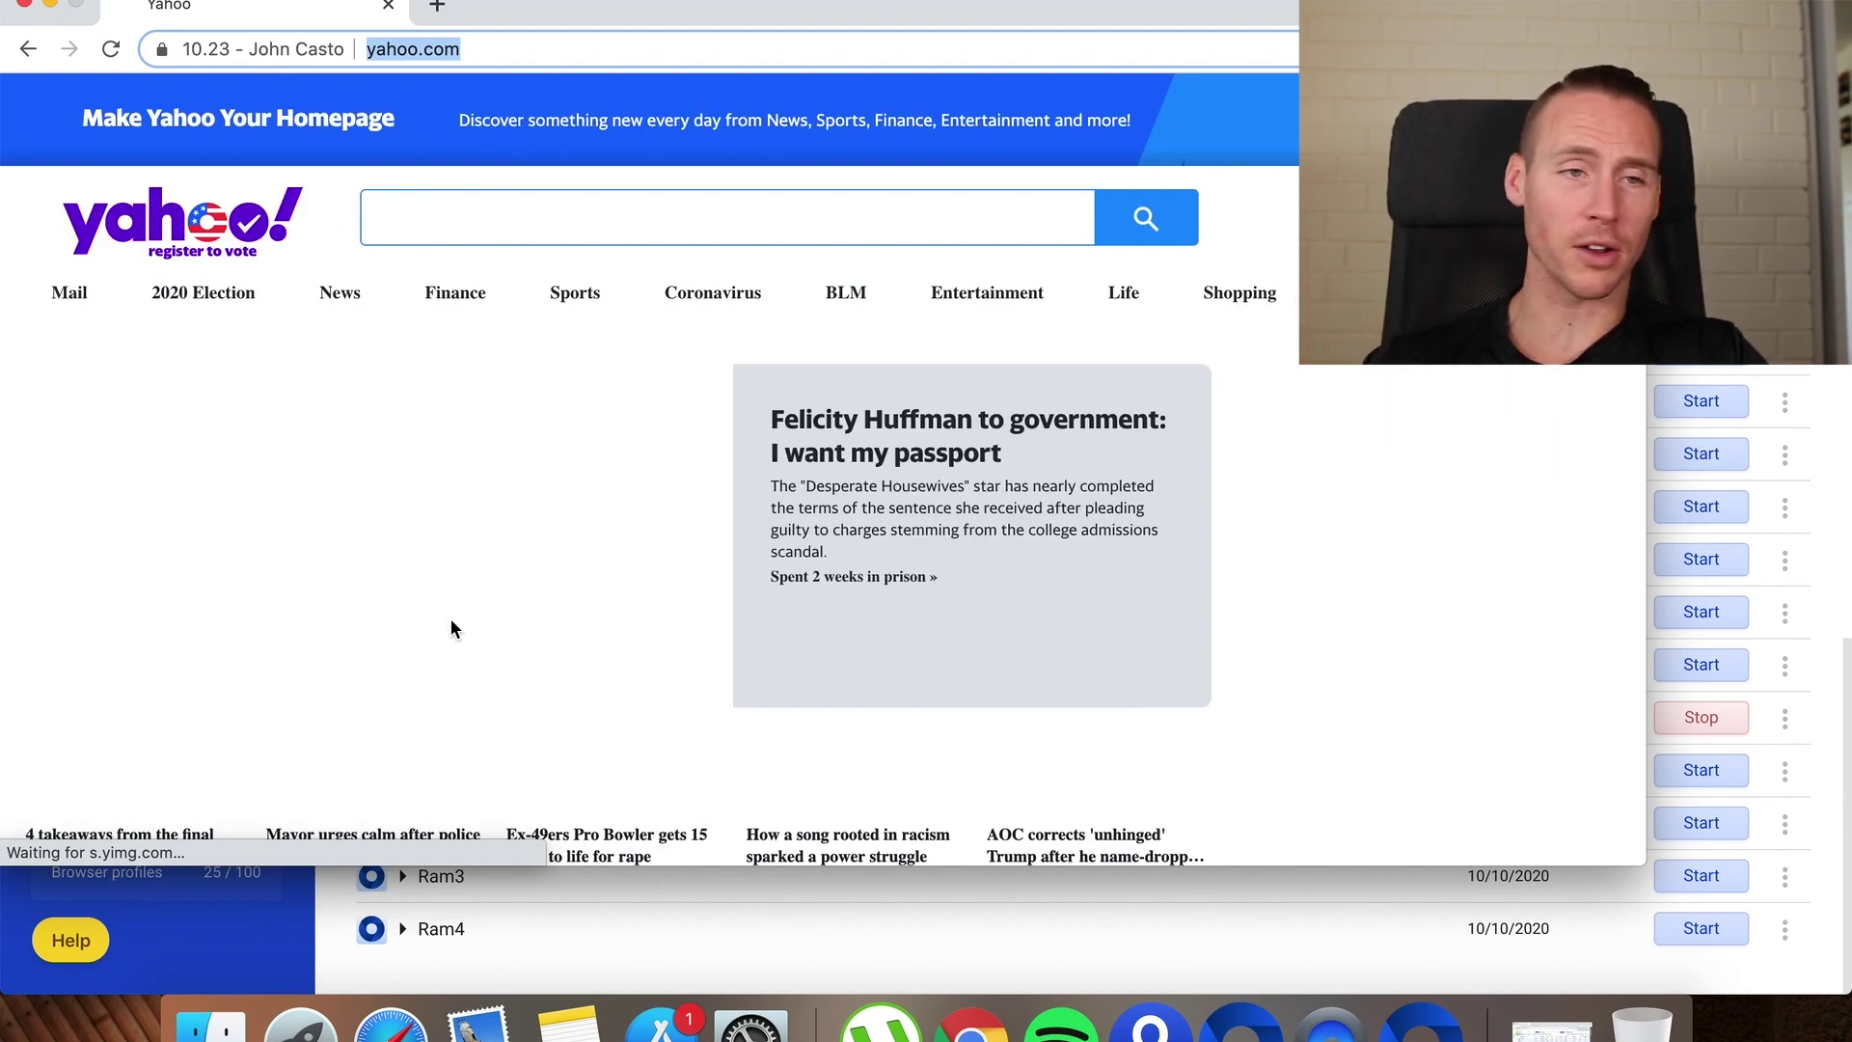
# Minimise the CookieRobot browser window showing Yahoo
pyautogui.click(53, 5)
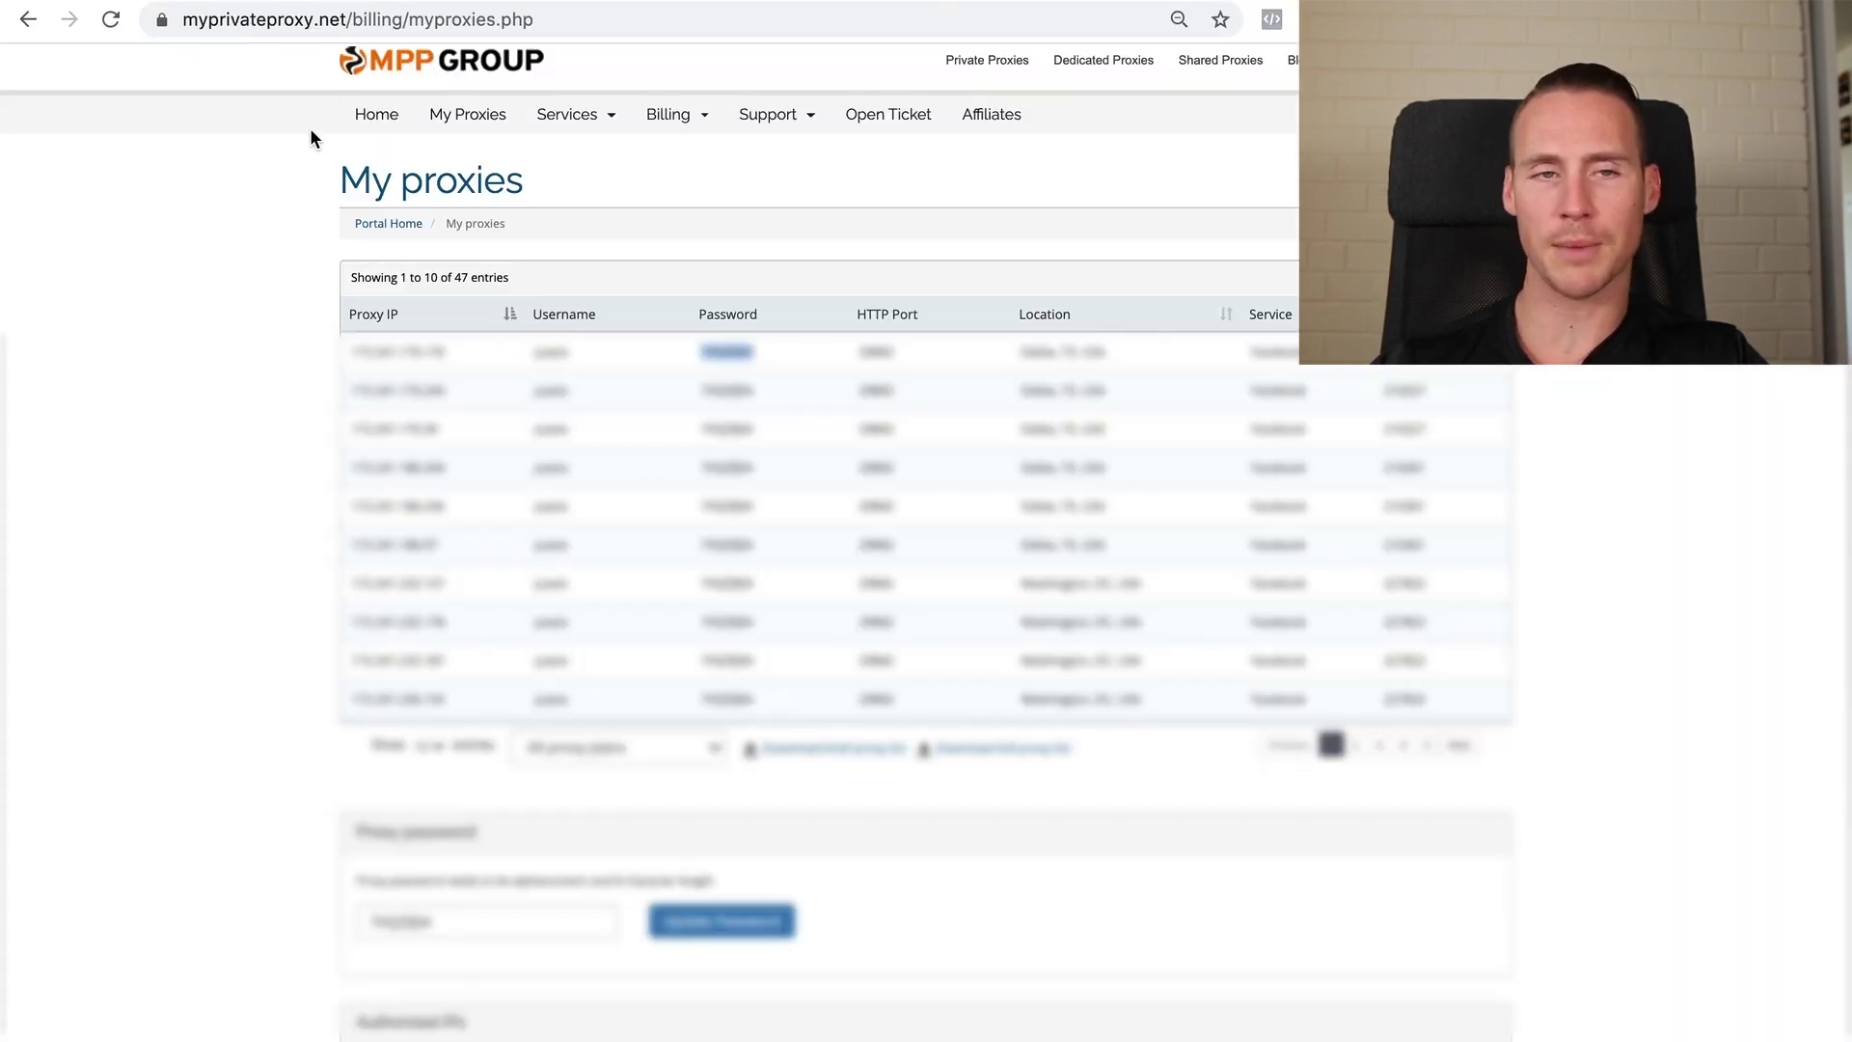
# Switch from the My proxies page back to the Multilogin profile manager
pyautogui.hotkey('ctrl', 'Left')
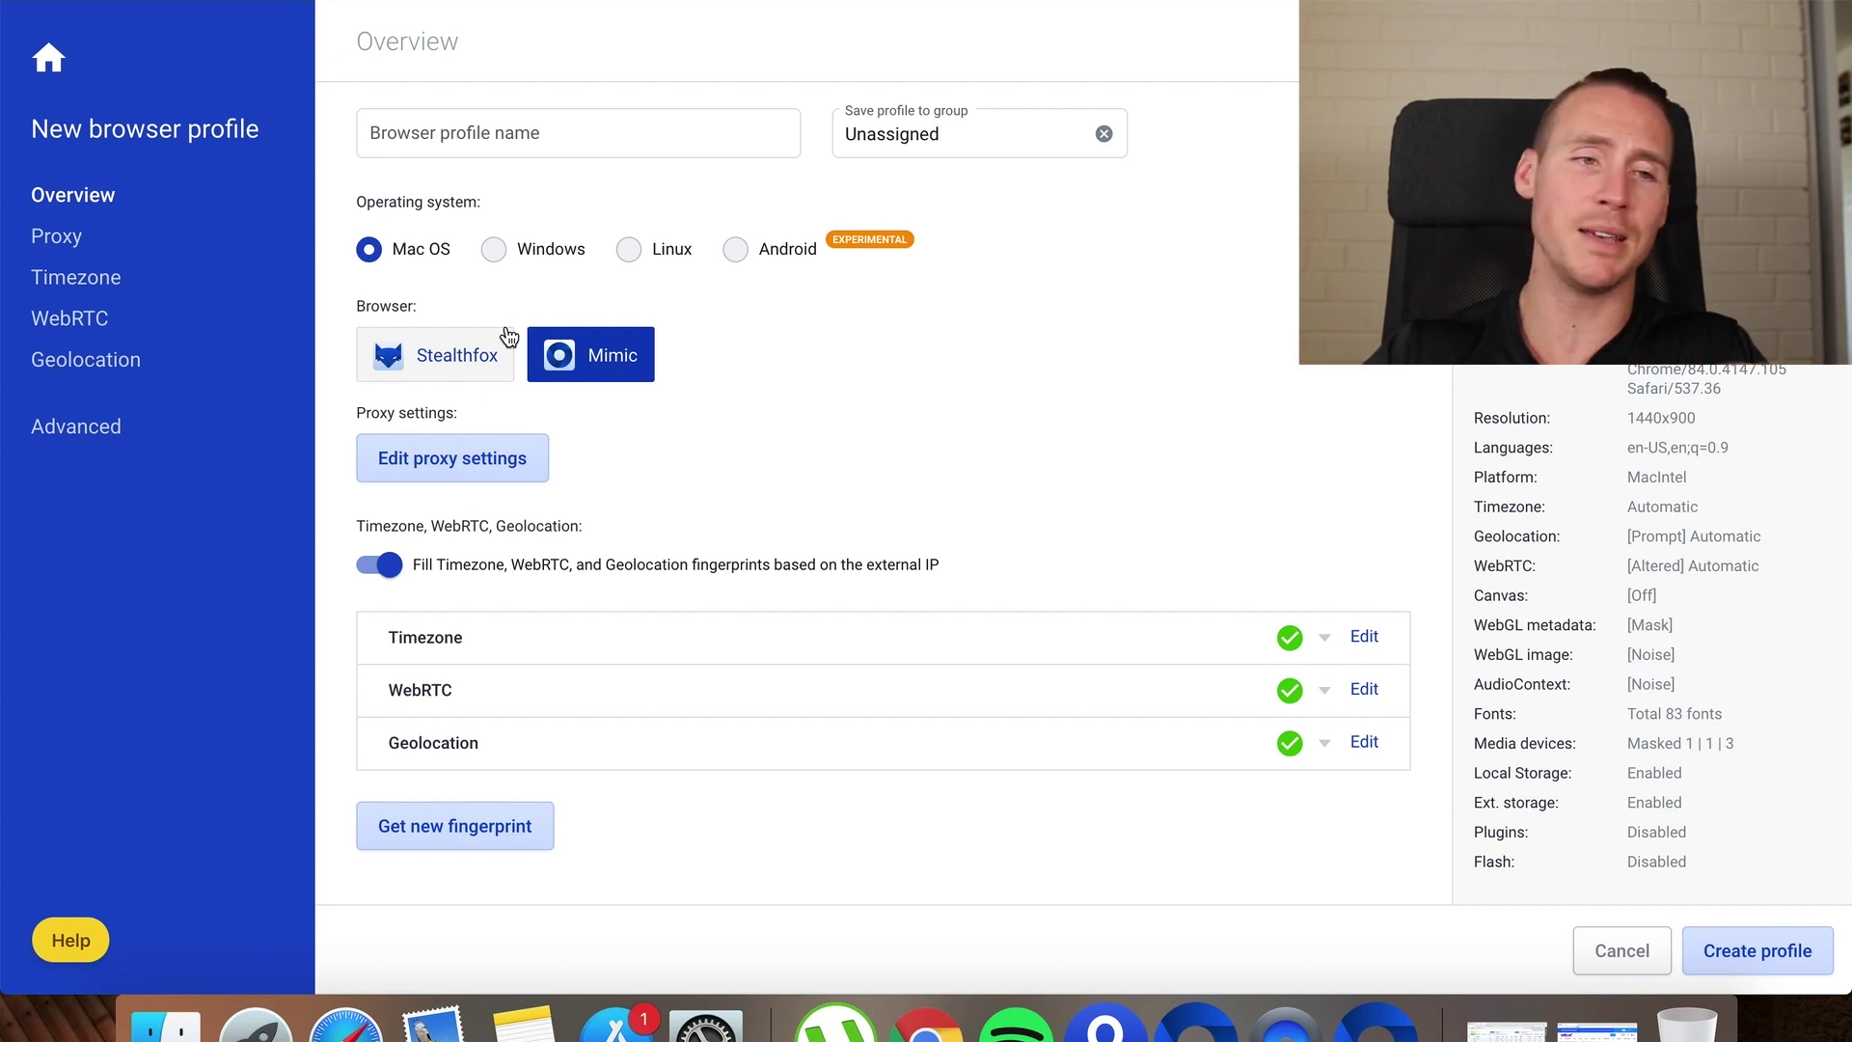
# Name the new profile 10.23 plus the account holder's name, then cancel and answer No to keep the form
pyautogui.click(485, 152)
pyautogui.write('10.23 -')
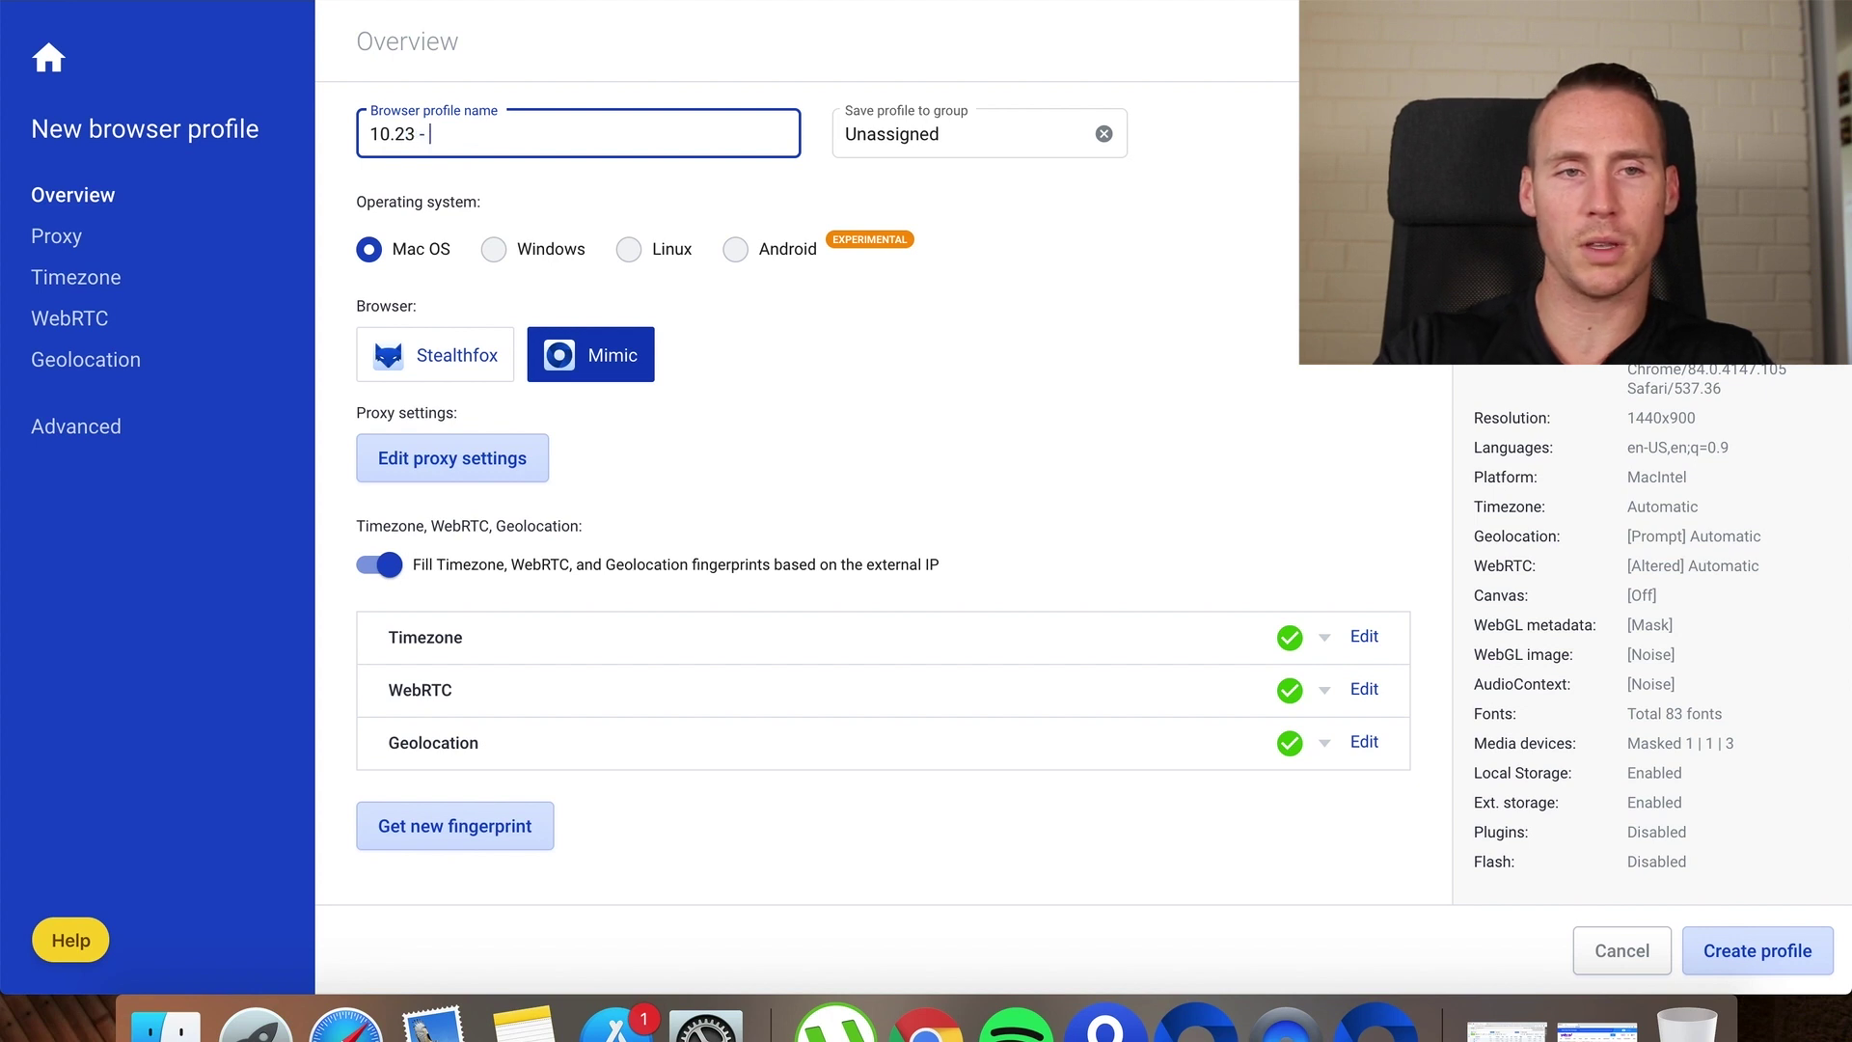
pyautogui.write(' Zelda')
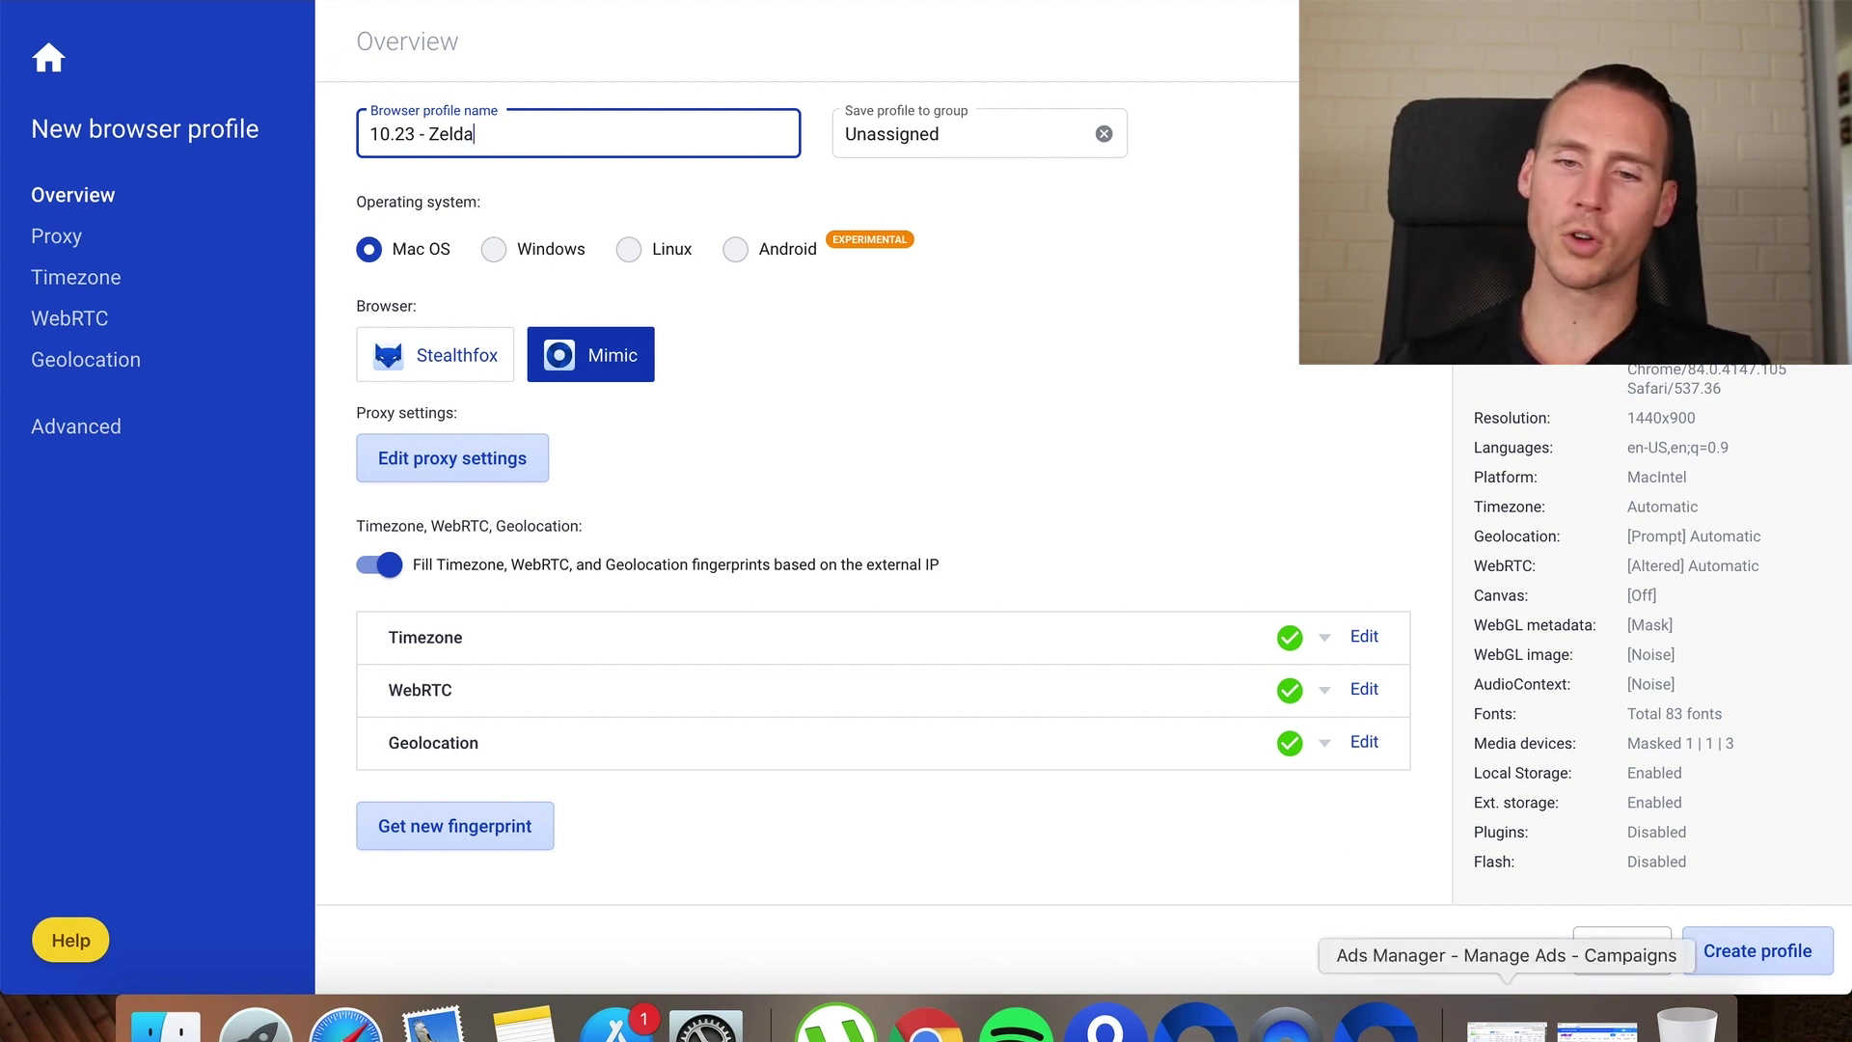
pyautogui.click(1621, 950)
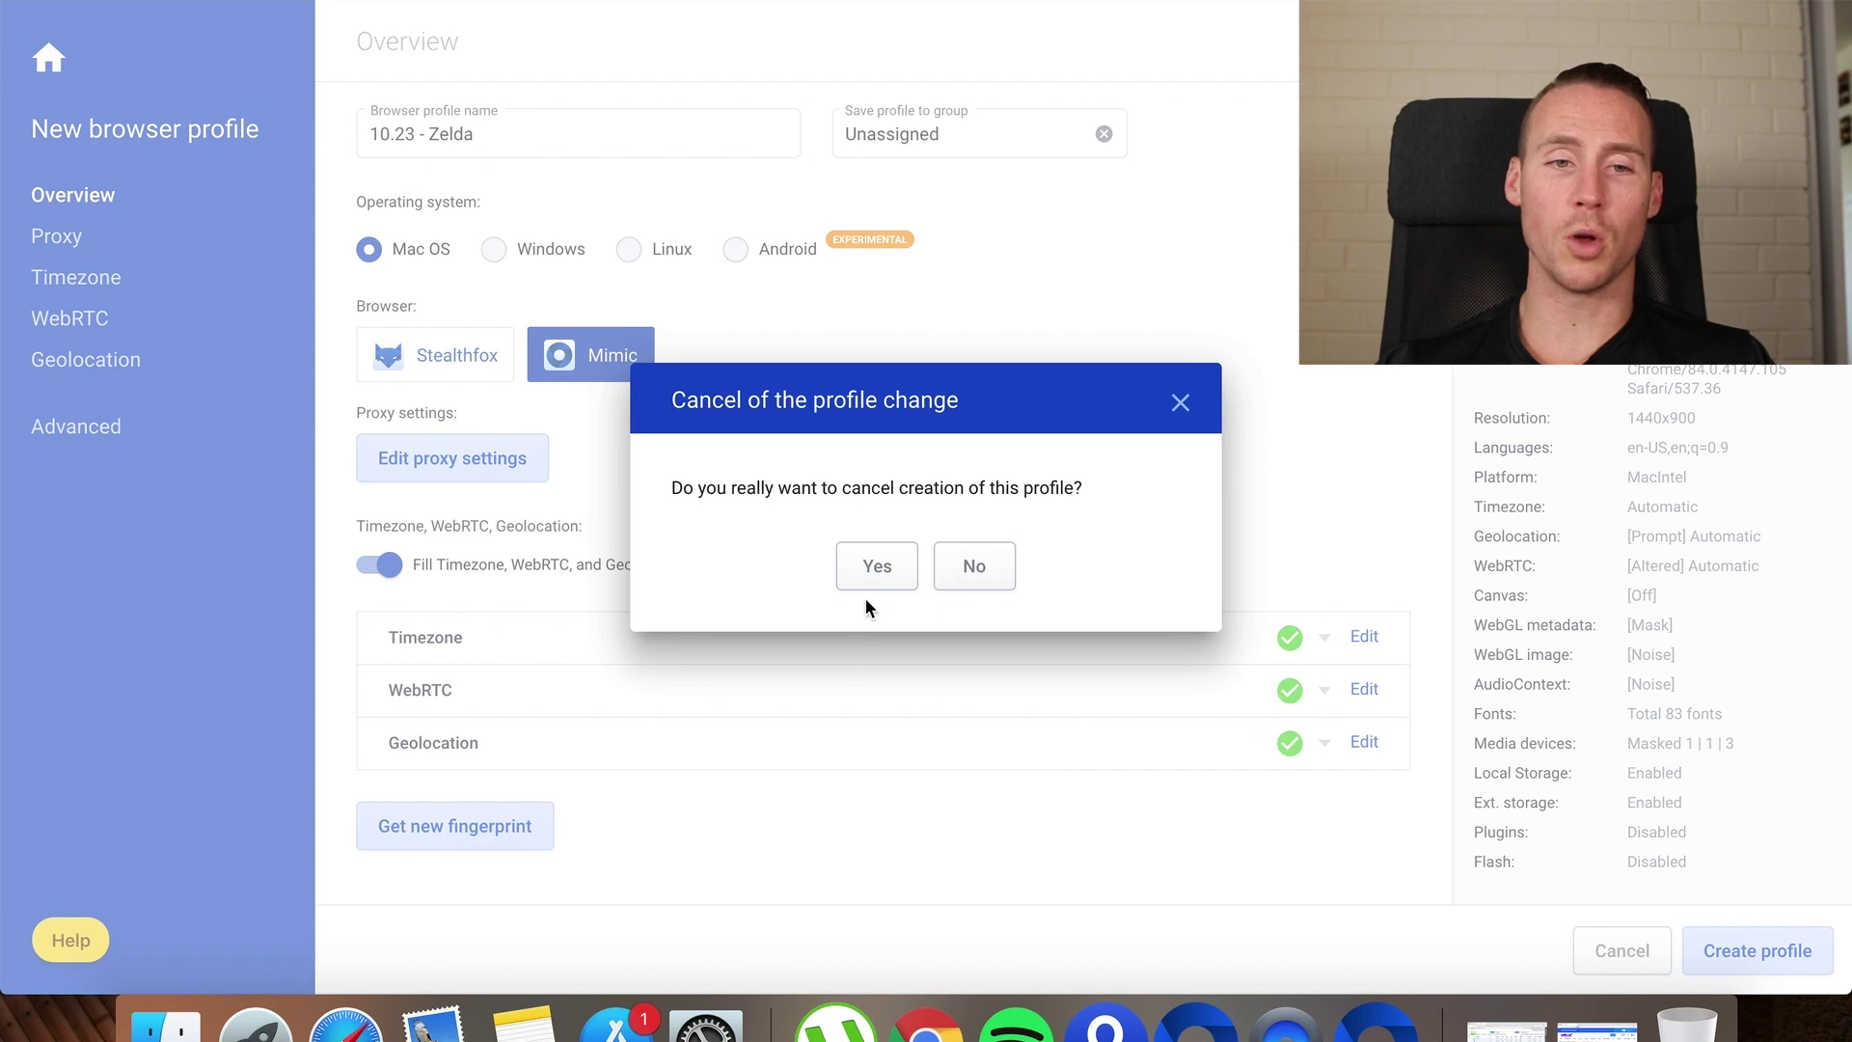
pyautogui.click(880, 584)
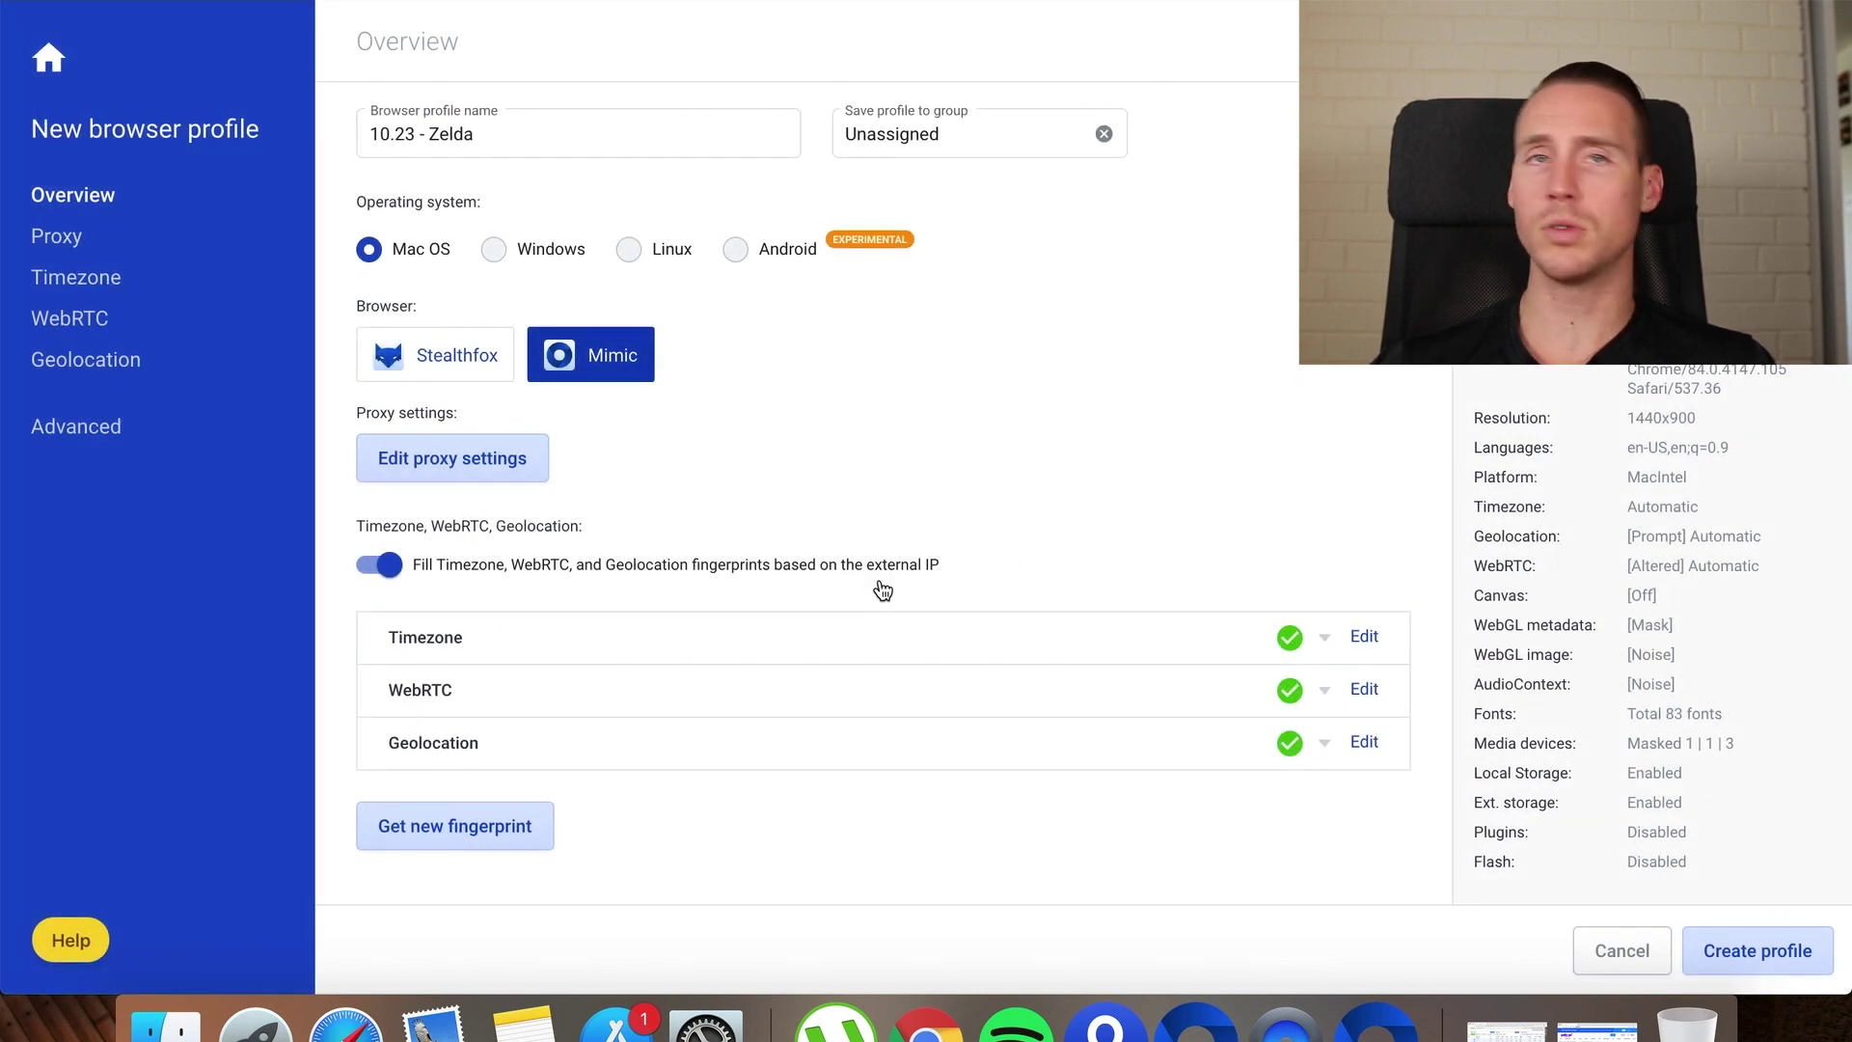